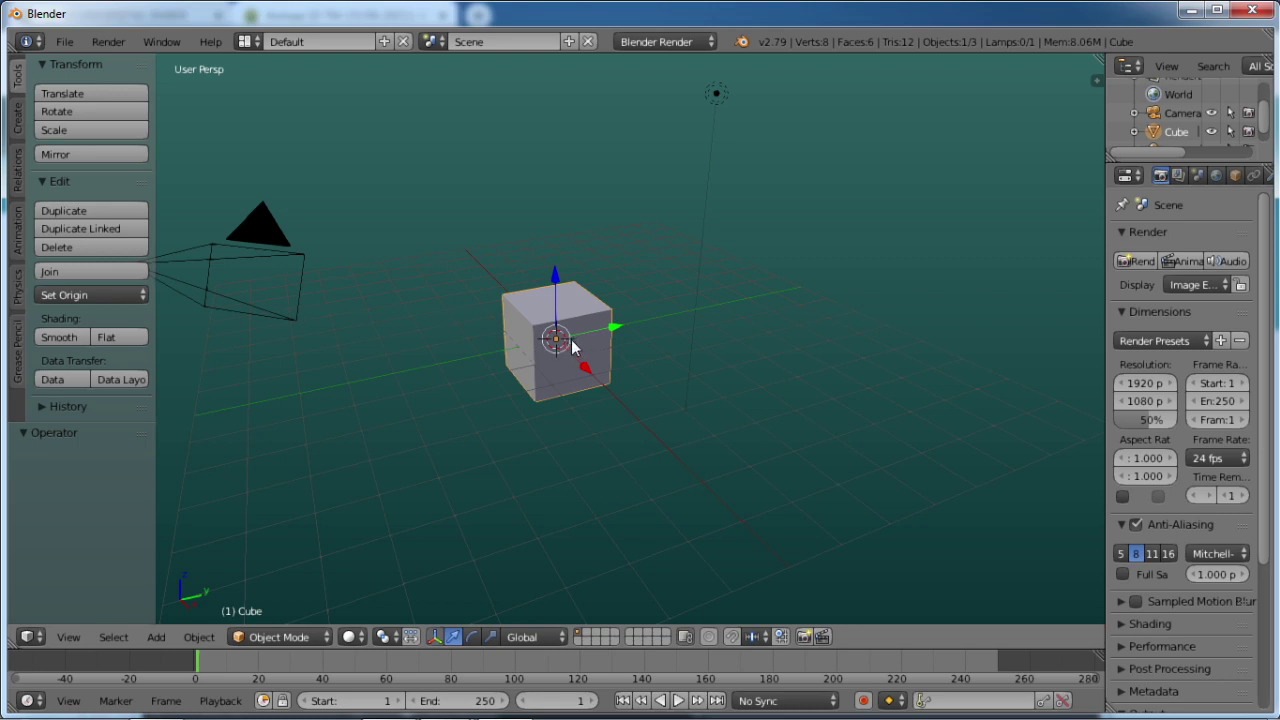
# Enter Edit Mode on the cube and stretch its whole mesh along the Y axis by a factor of about 3.02.
pyautogui.click(311, 640)
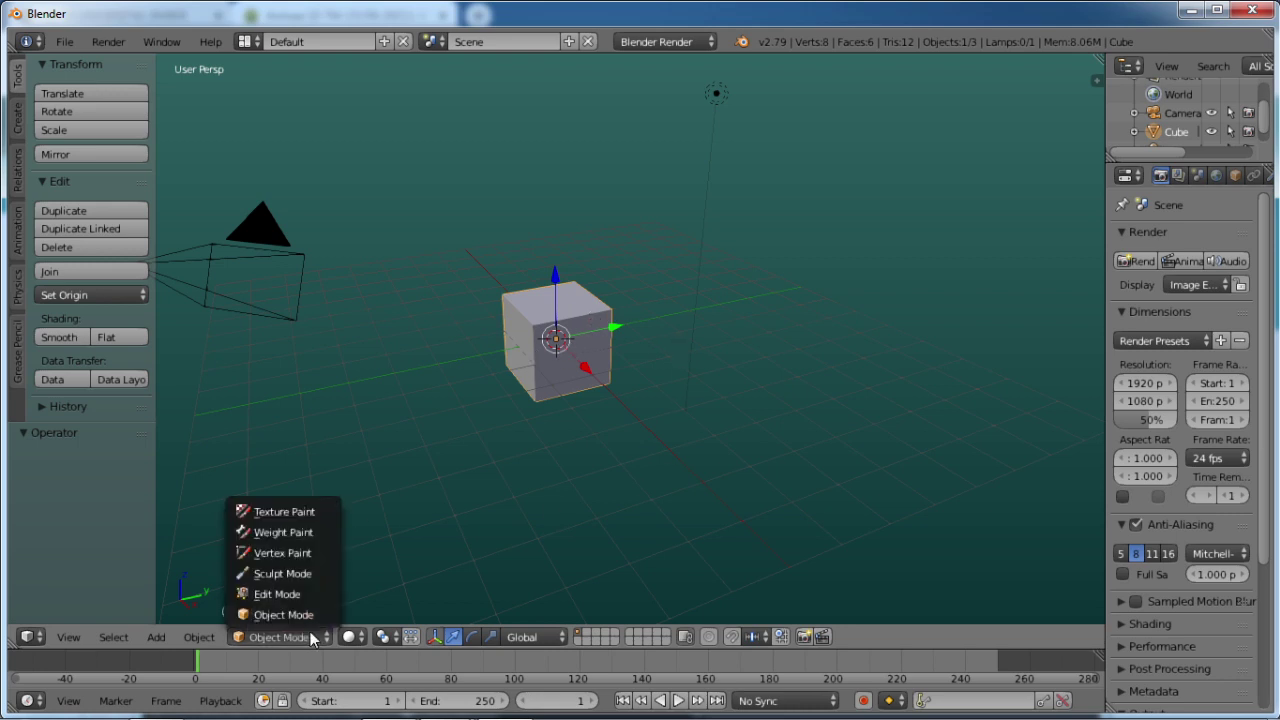
pyautogui.click(286, 594)
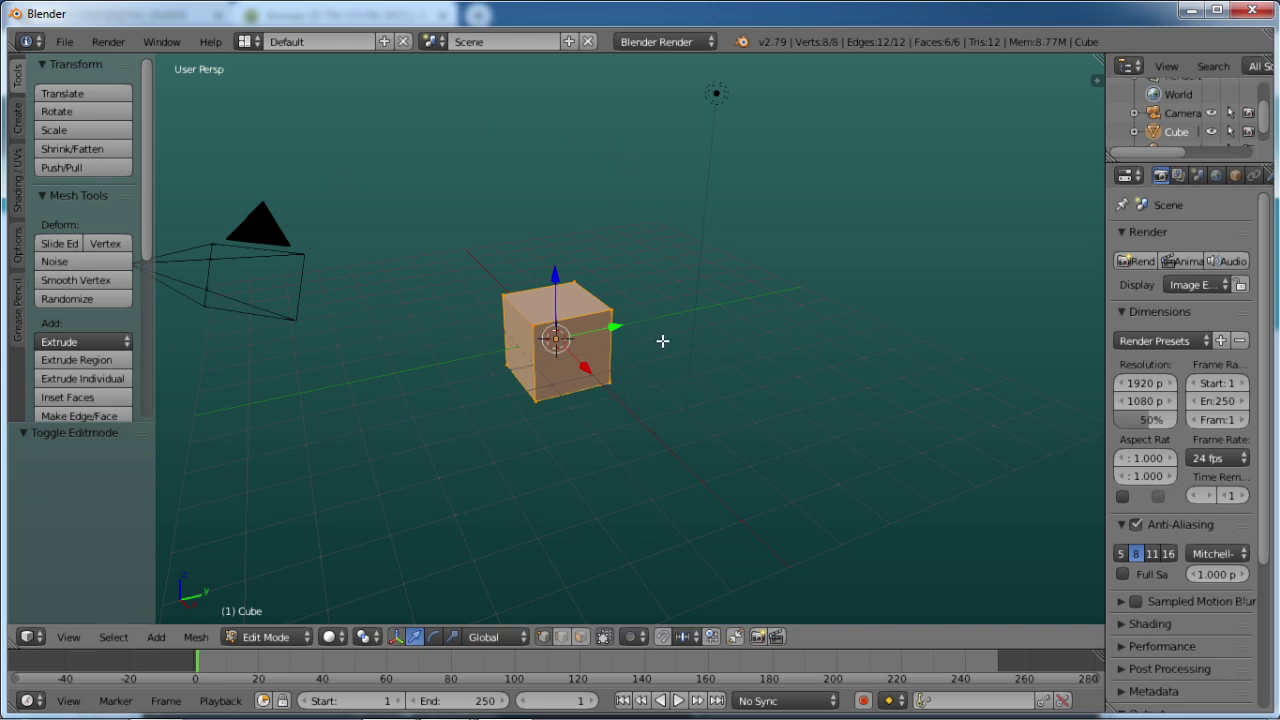
pyautogui.press('a')
pyautogui.press('a')
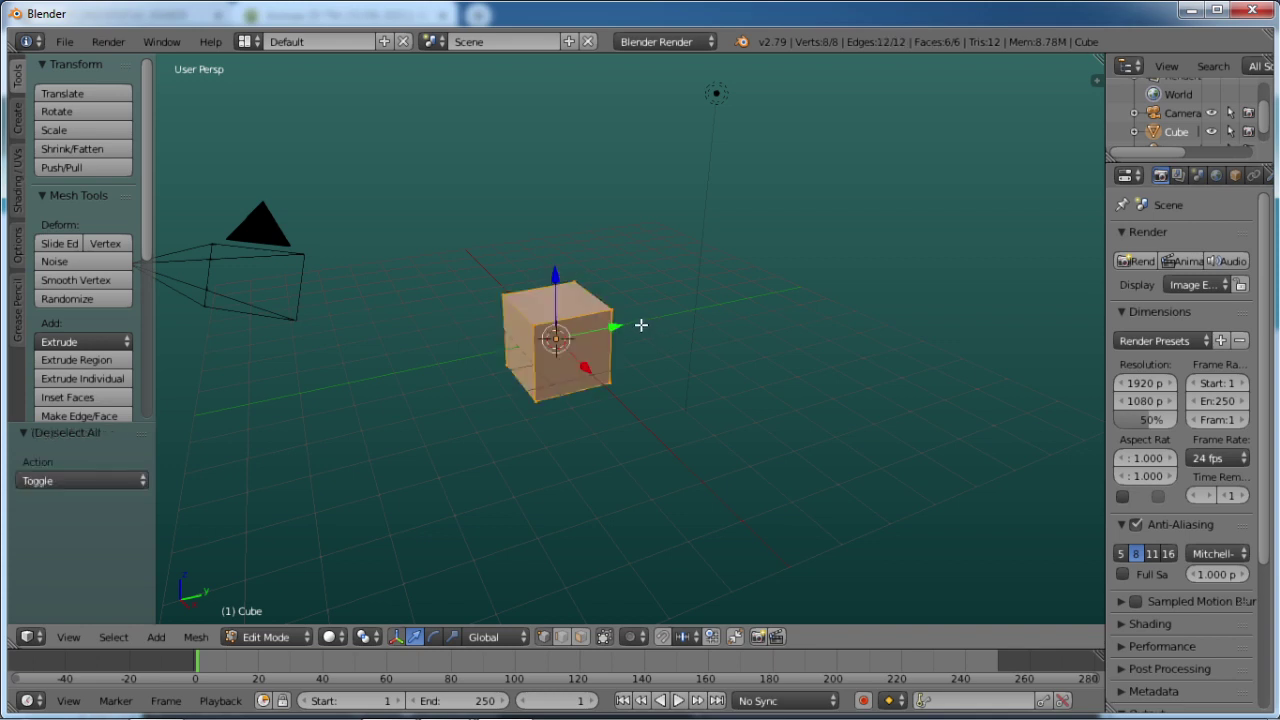
pyautogui.press('s')
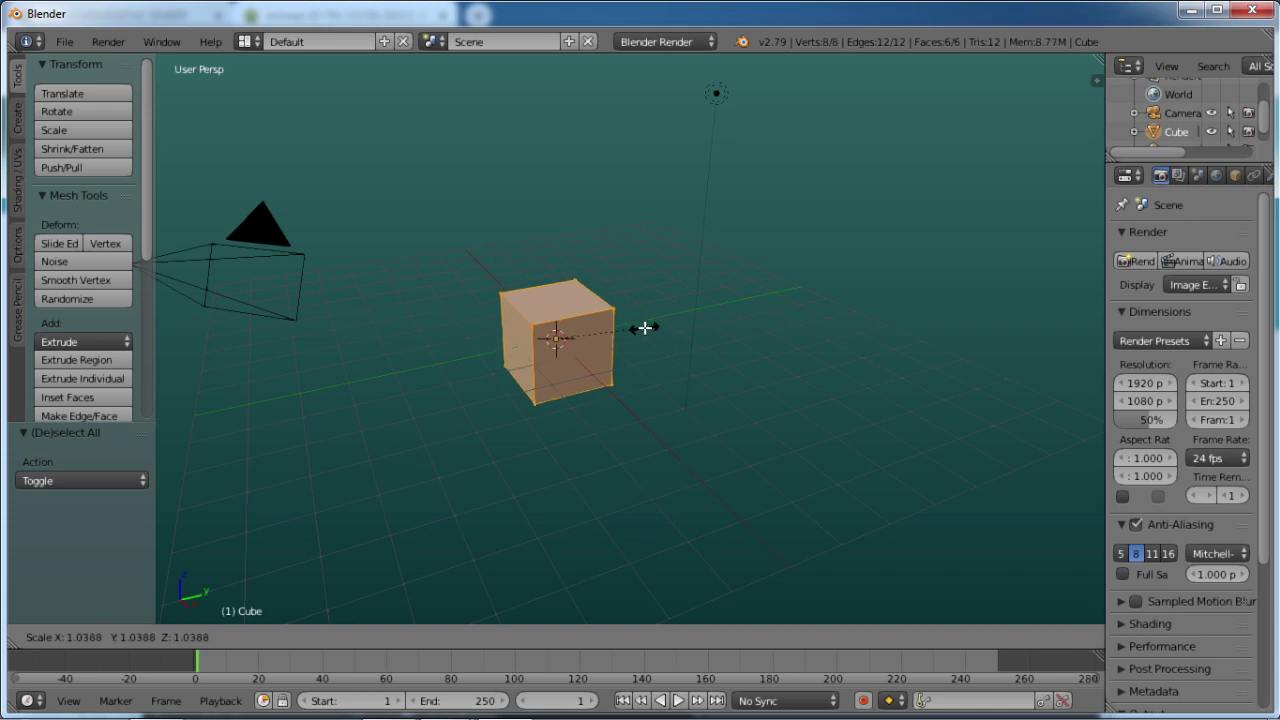
pyautogui.press('y')
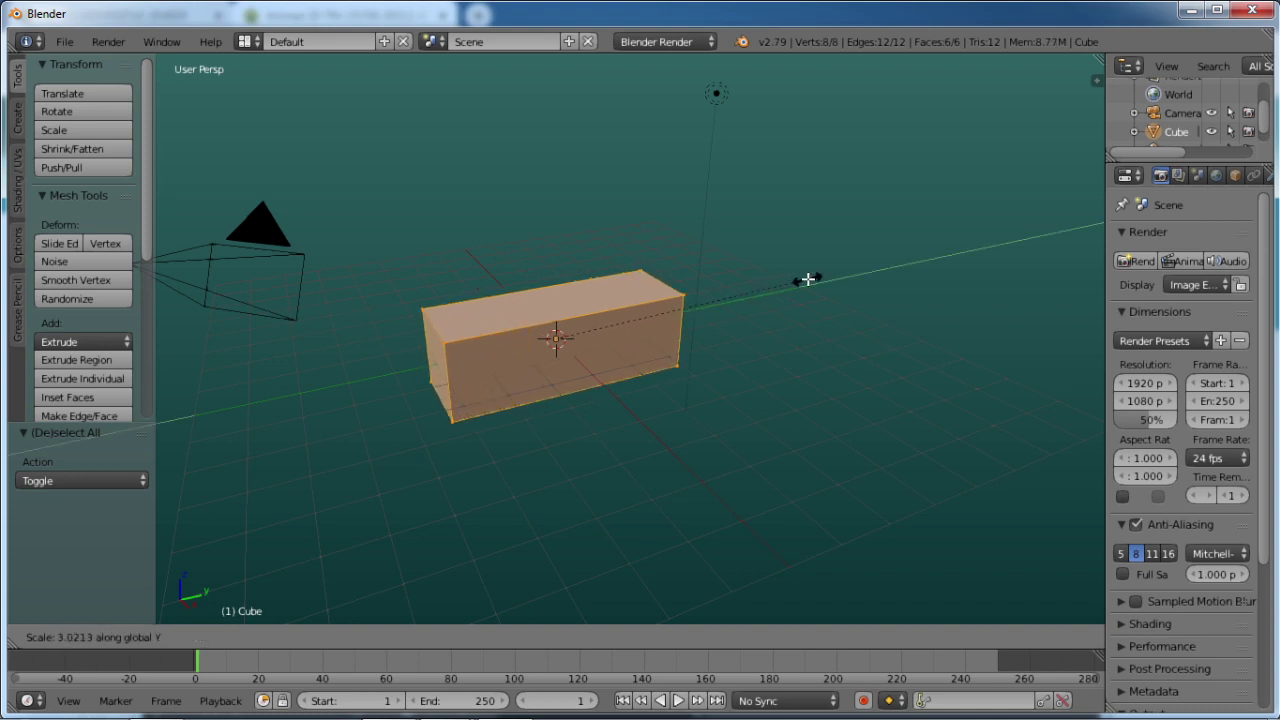
pyautogui.click(808, 277)
# Scale the box along X by about 1.34 and flatten it along Z by about 0.204.
pyautogui.press('s')
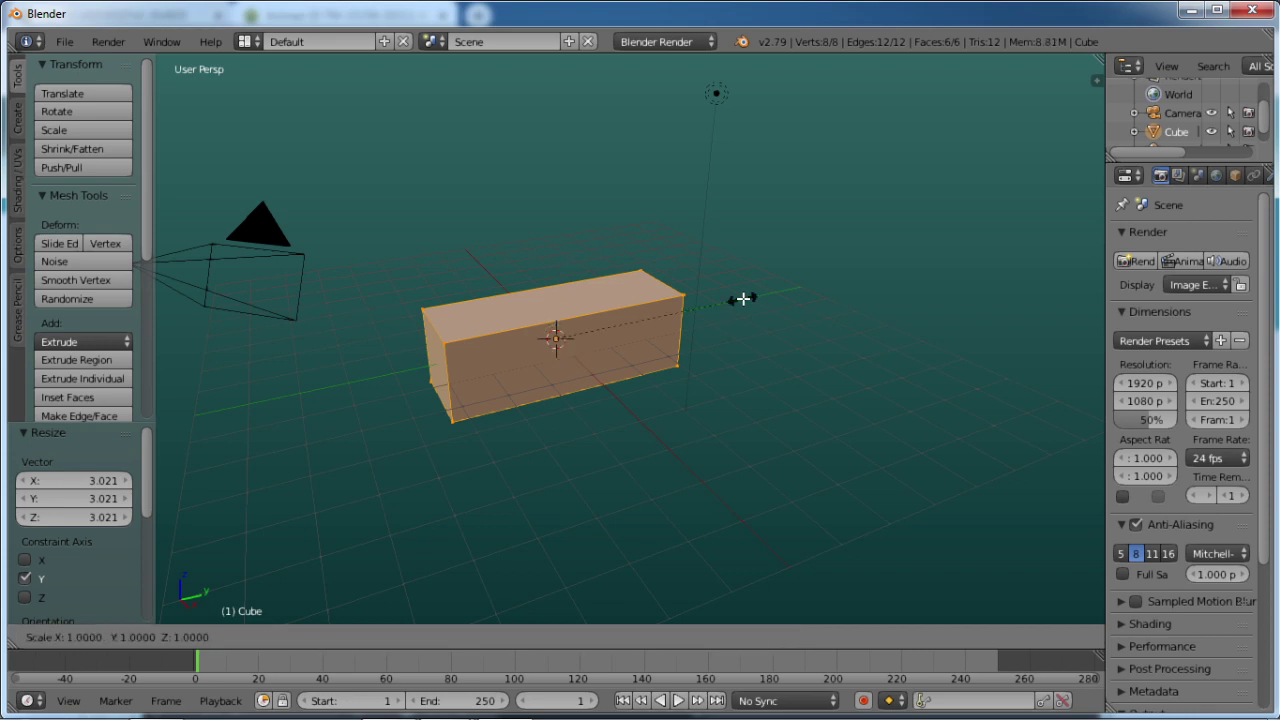
pyautogui.press('x')
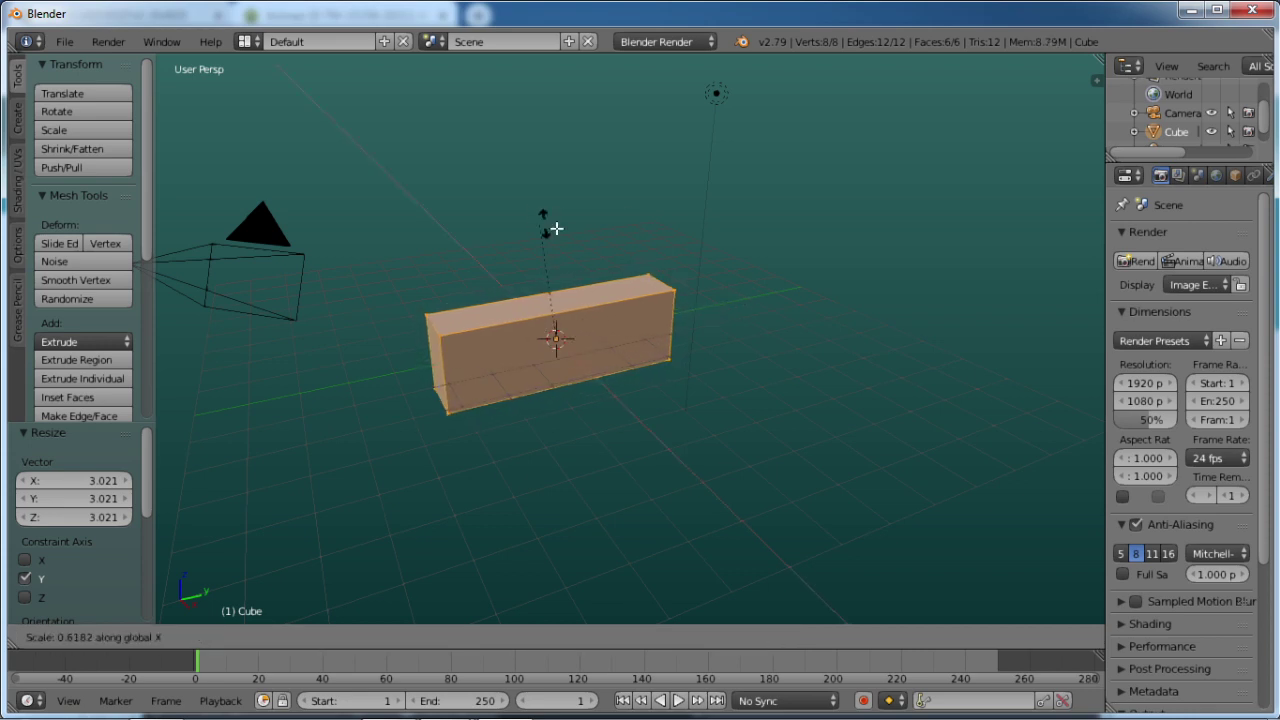
pyautogui.click(533, 84)
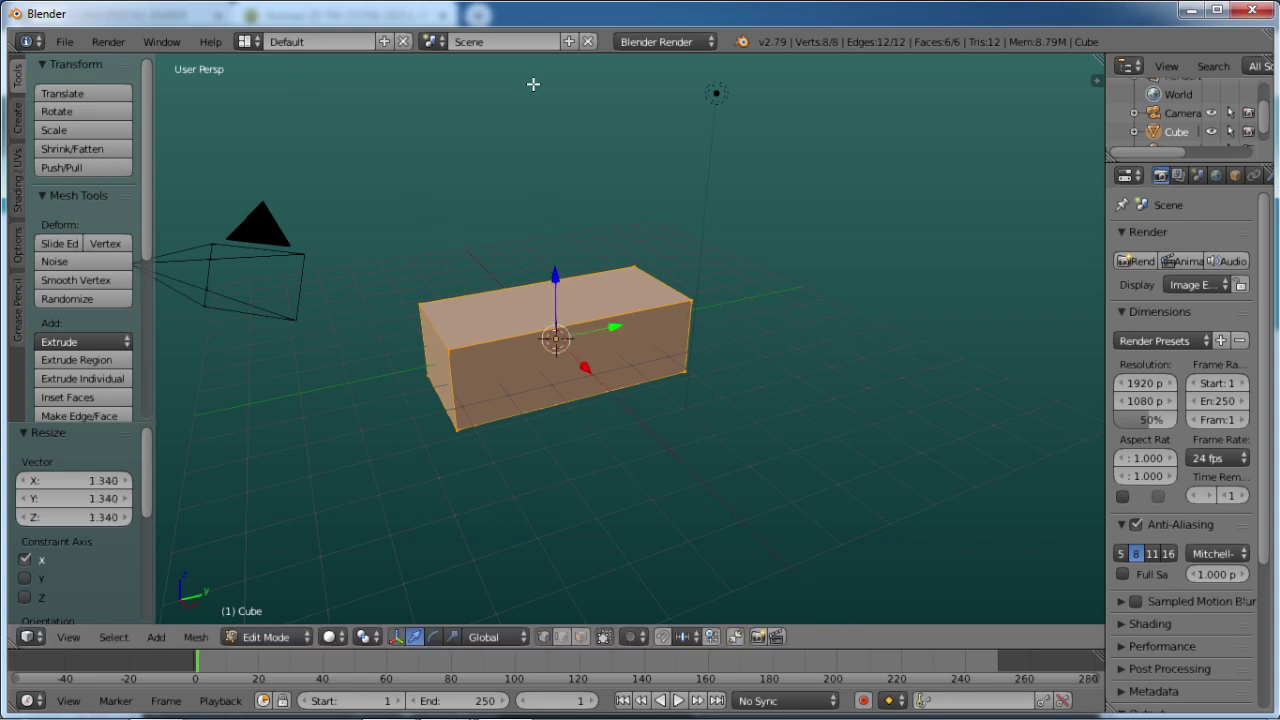
pyautogui.press('s')
pyautogui.press('z')
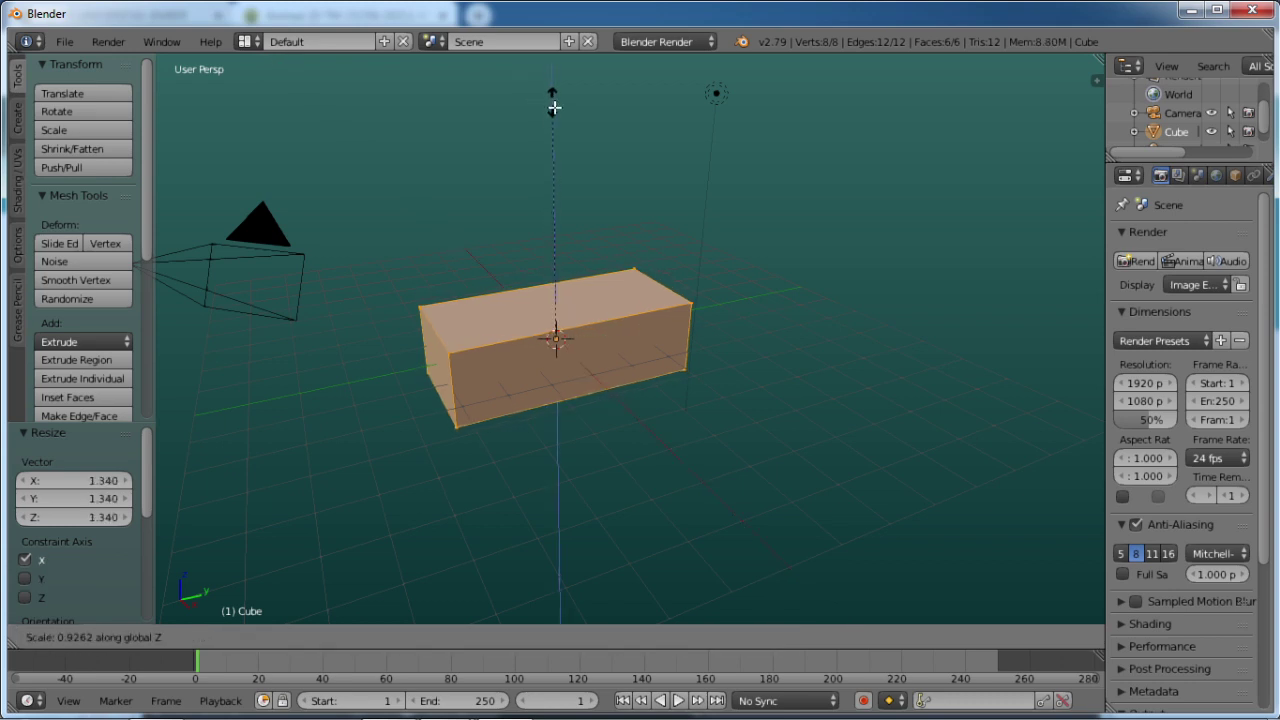
pyautogui.click(575, 298)
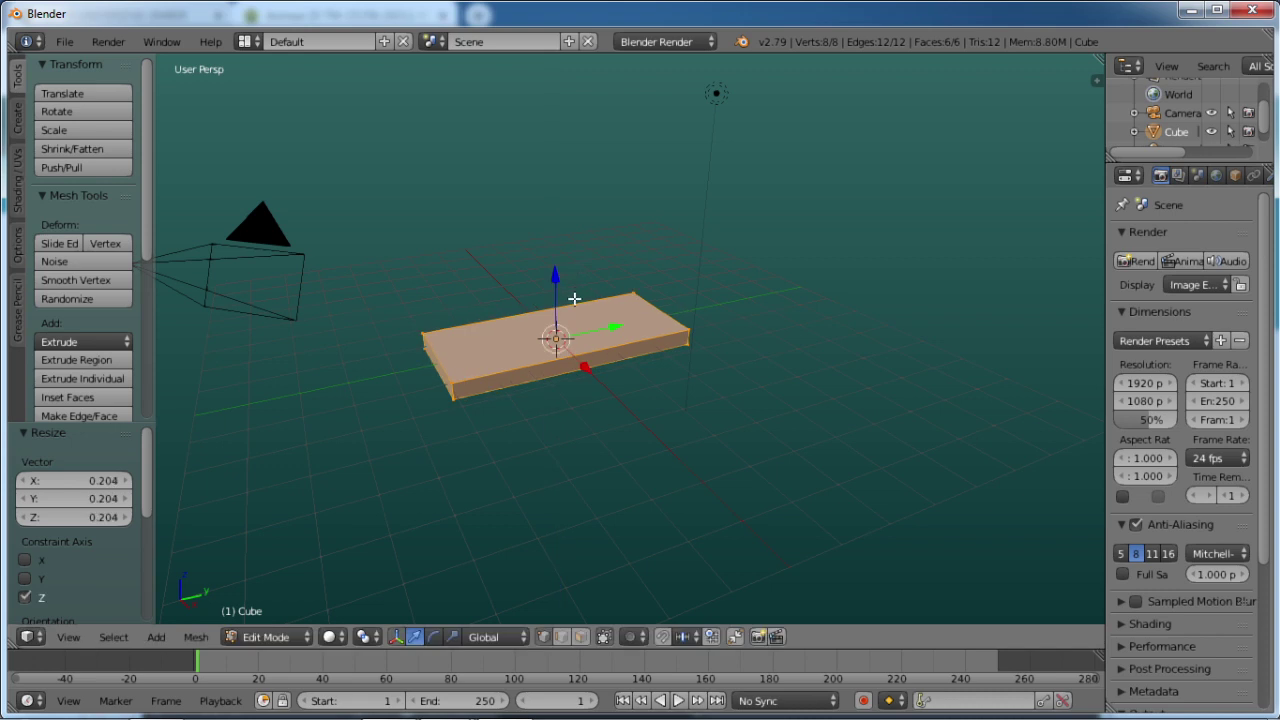
# Thin the slab further by scaling it along Z by about 0.356, and deselect the whole mesh.
pyautogui.press('z')
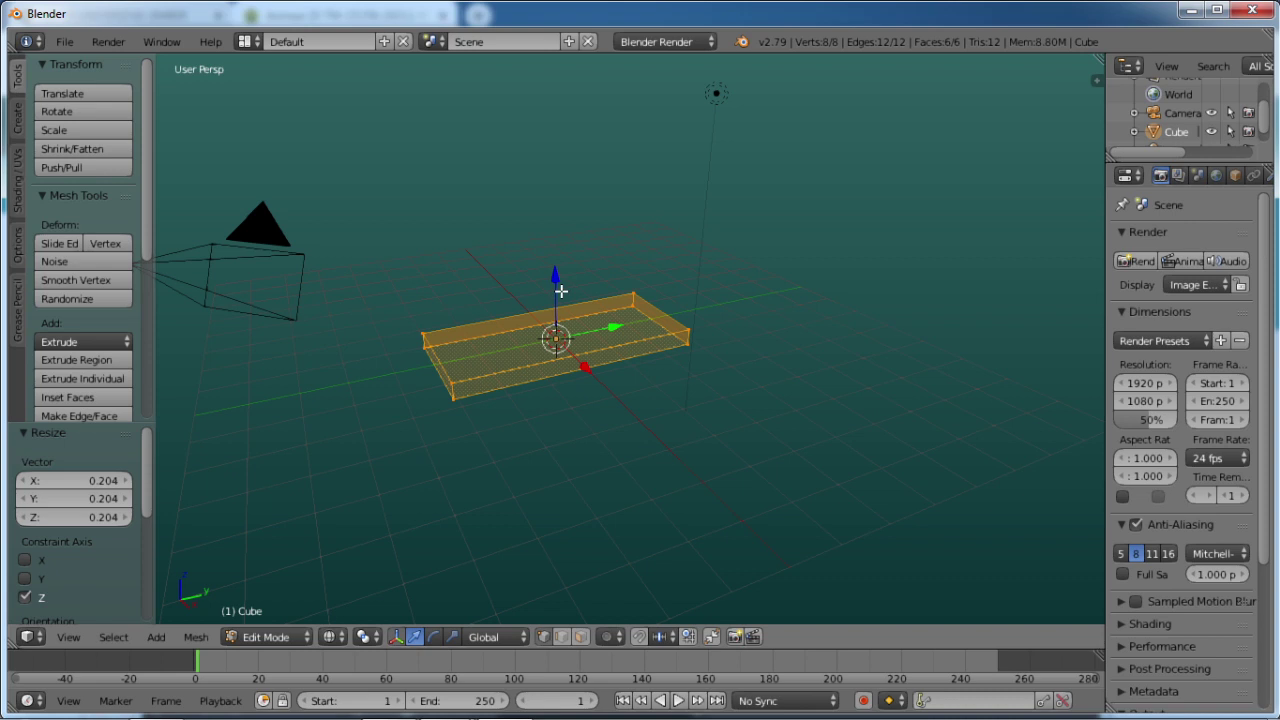
pyautogui.press('z')
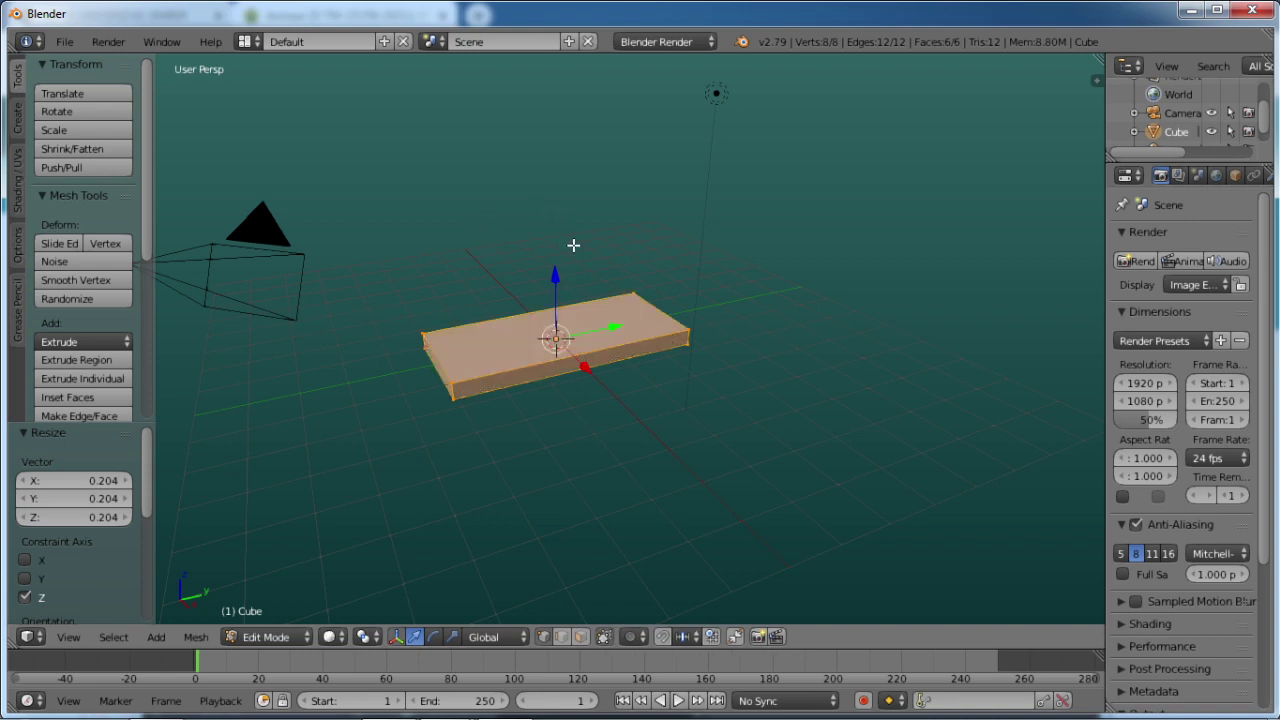
pyautogui.press('s')
pyautogui.press('z')
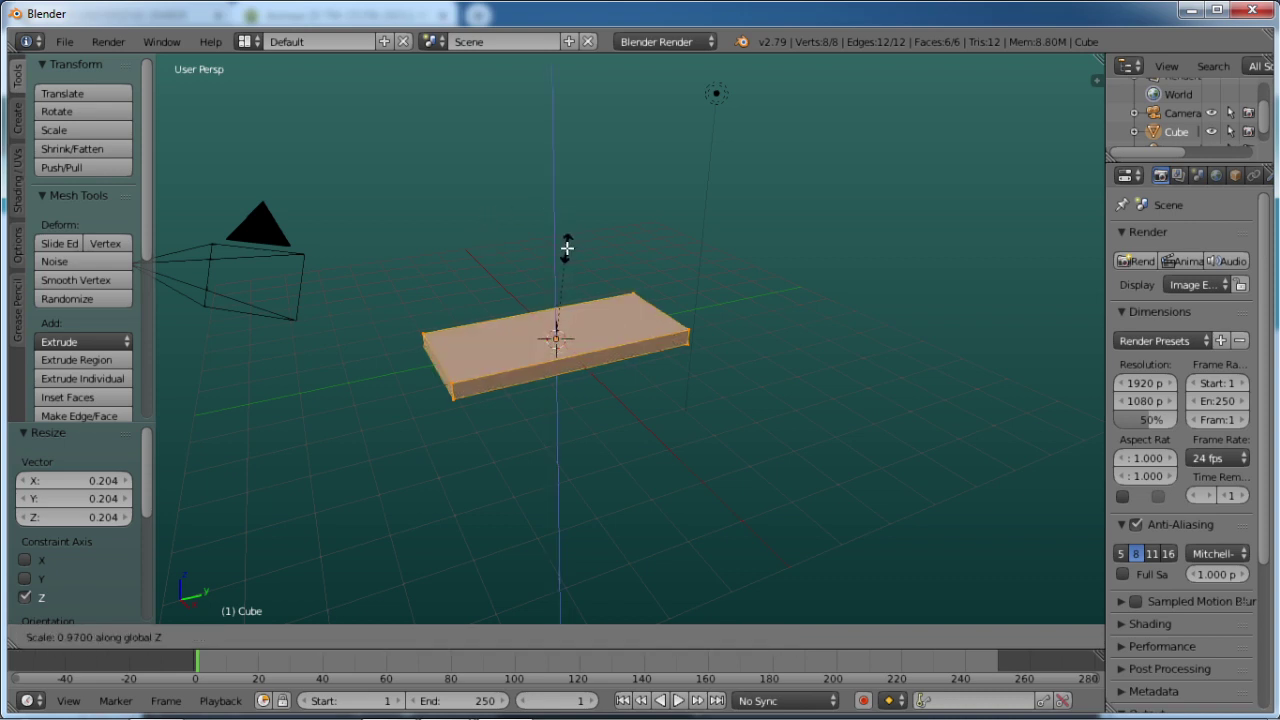
pyautogui.click(561, 300)
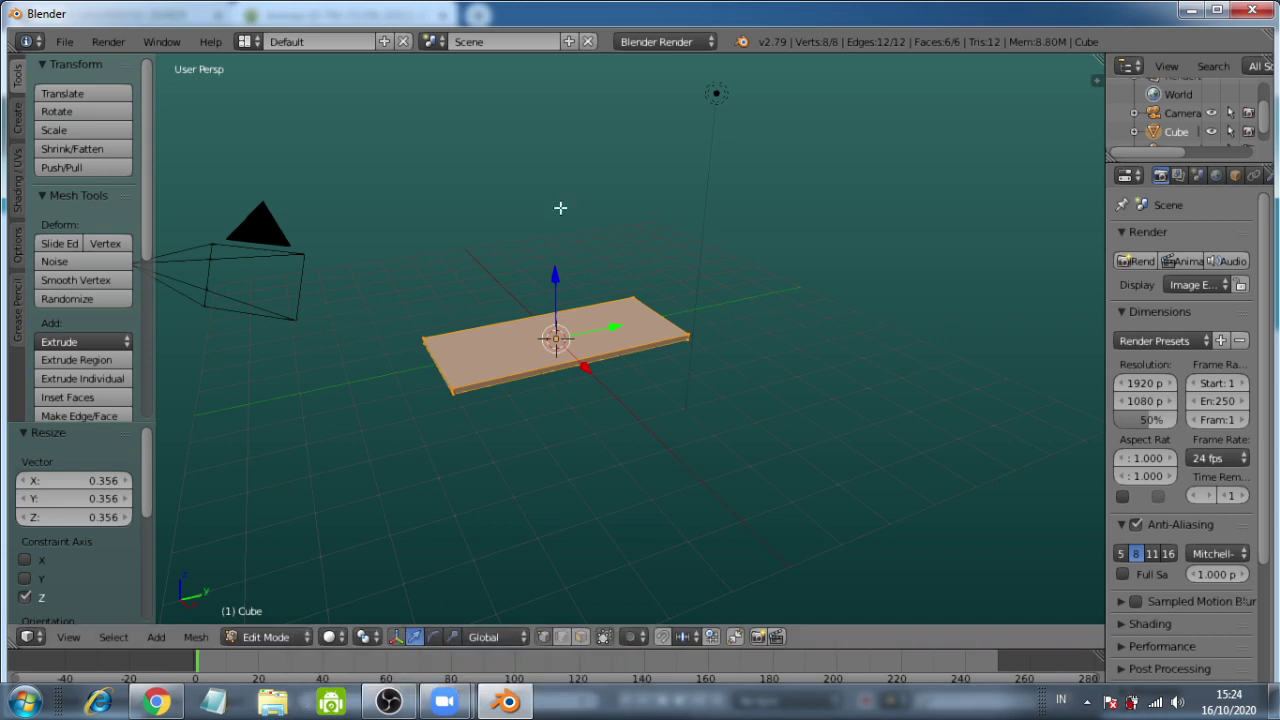
pyautogui.press('a')
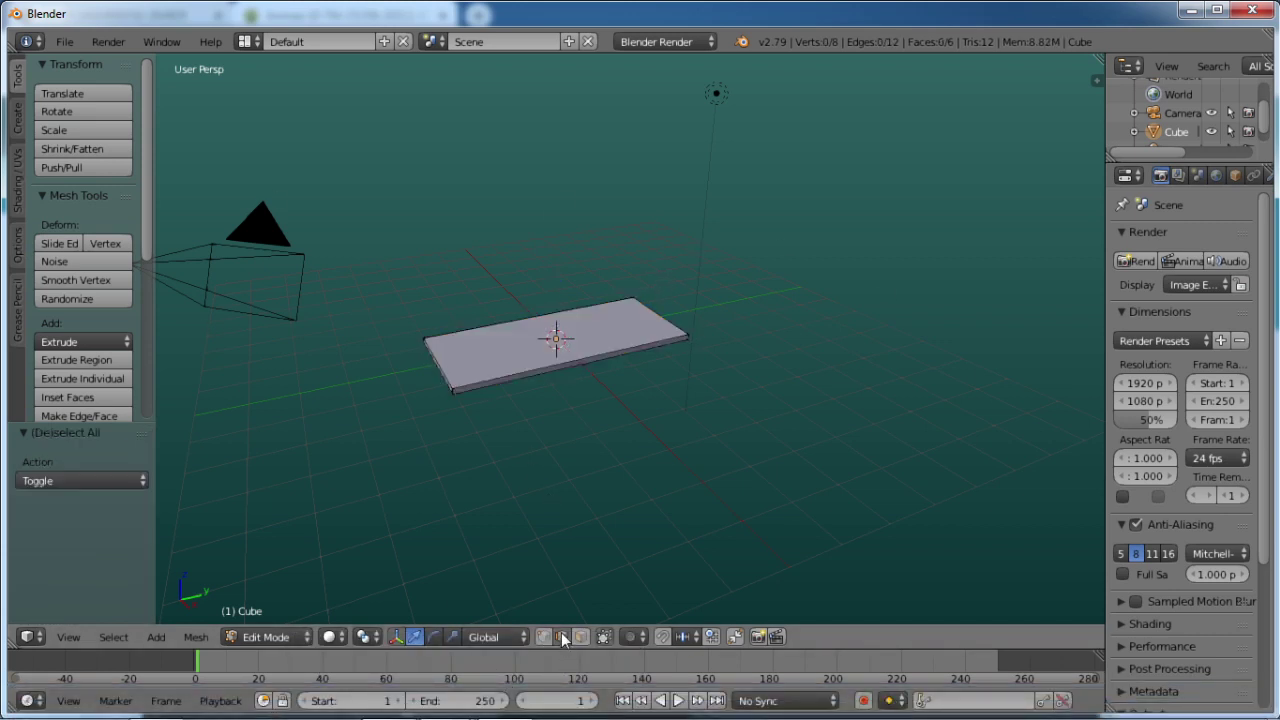
# Add two evenly spaced loop cuts across the slab, dividing its long sides, without sliding them.
pyautogui.moveTo(700, 420); pyautogui.dragTo(641, 534, button='middle')
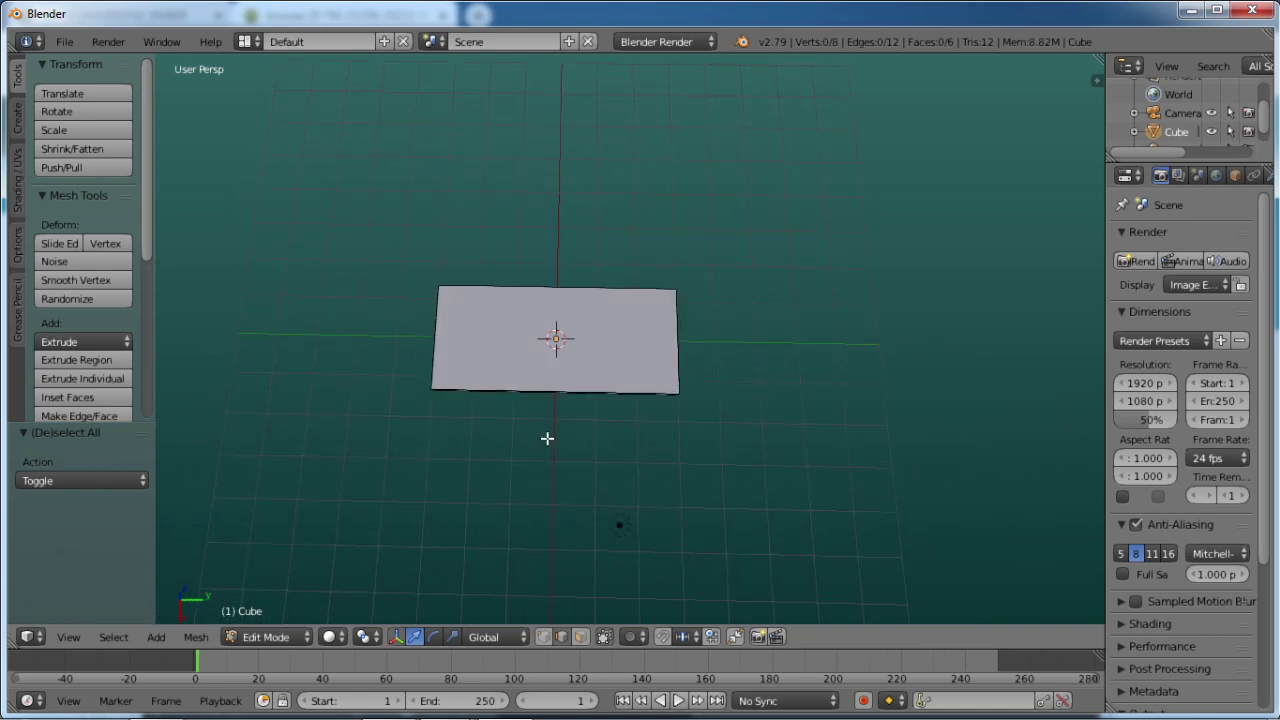
pyautogui.hotkey('ctrl', 'r')
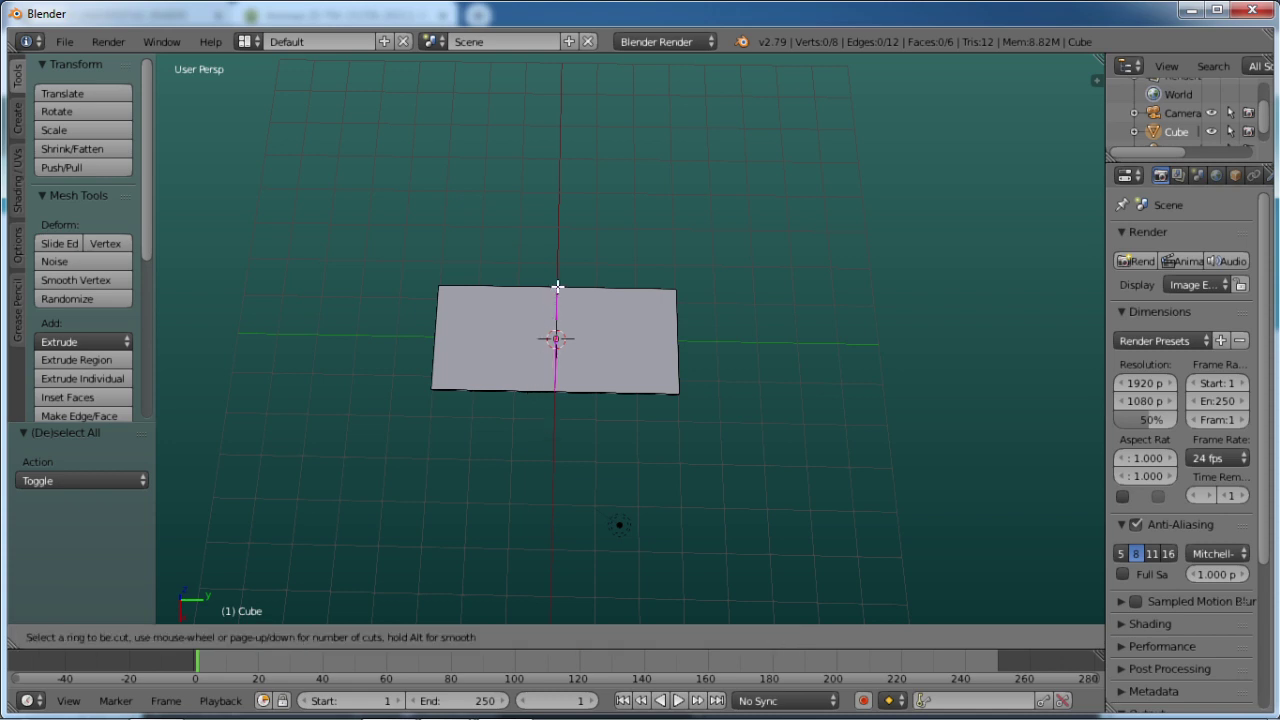
pyautogui.scroll(1, 557, 287)
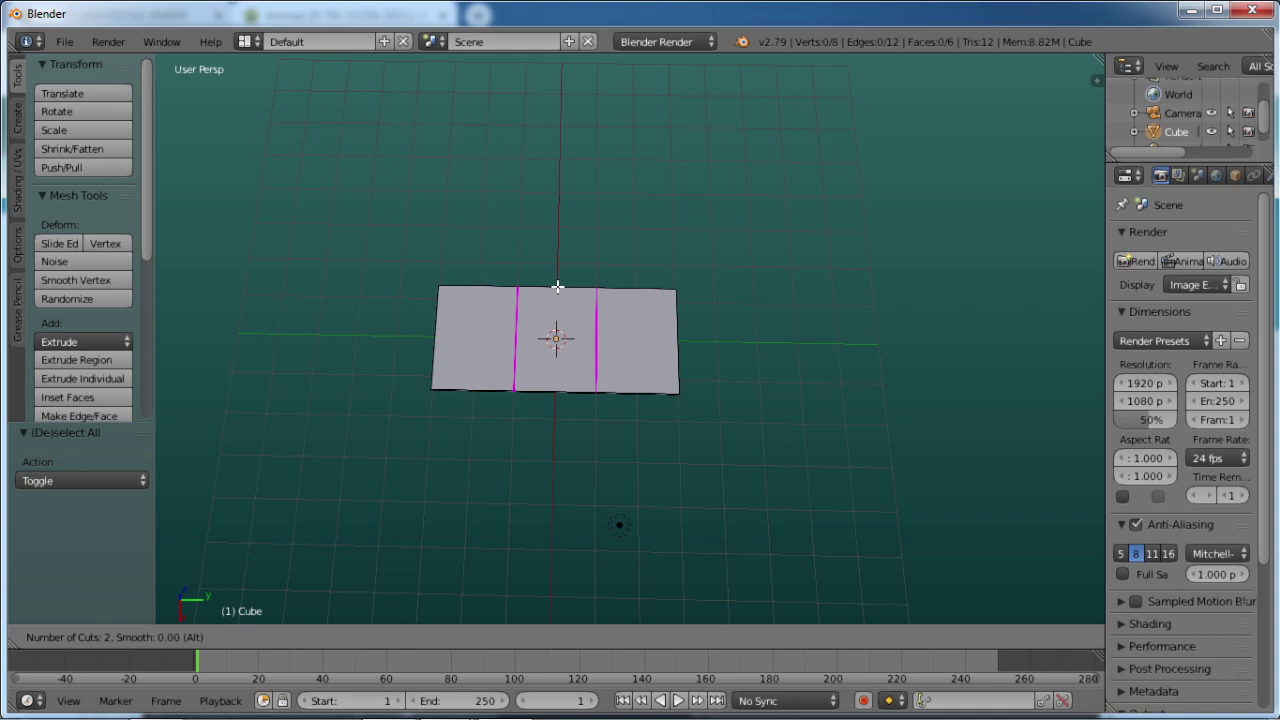
pyautogui.click(557, 287)
pyautogui.rightClick(557, 287)
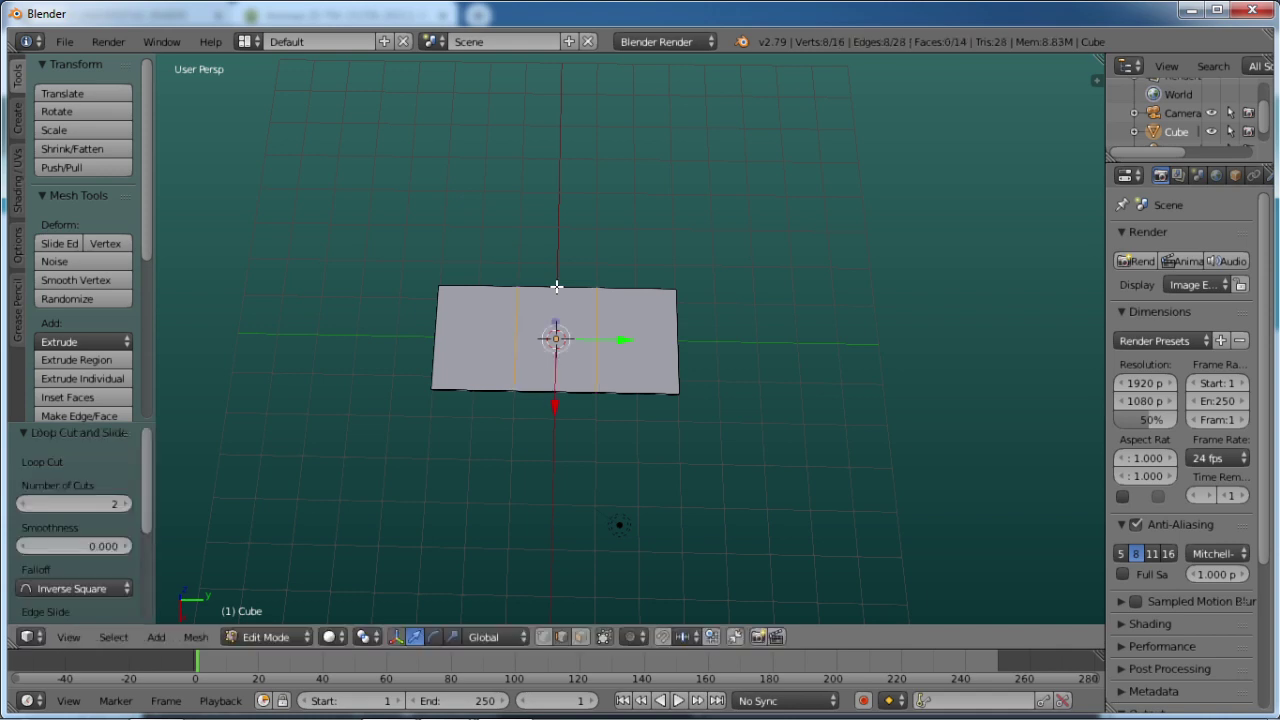
# Spread the two new edge loops toward the slab's short ends by scaling them along Y by about 2.32.
pyautogui.scroll(4, 624, 344)
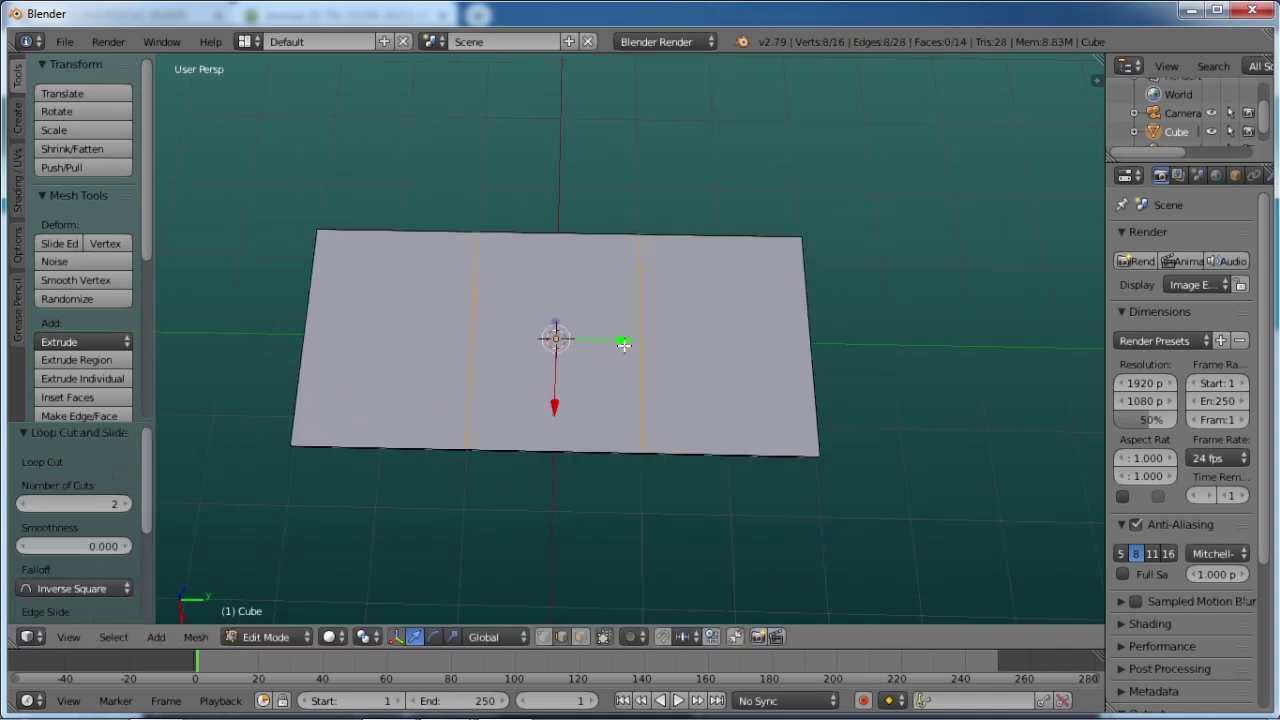
pyautogui.press('s')
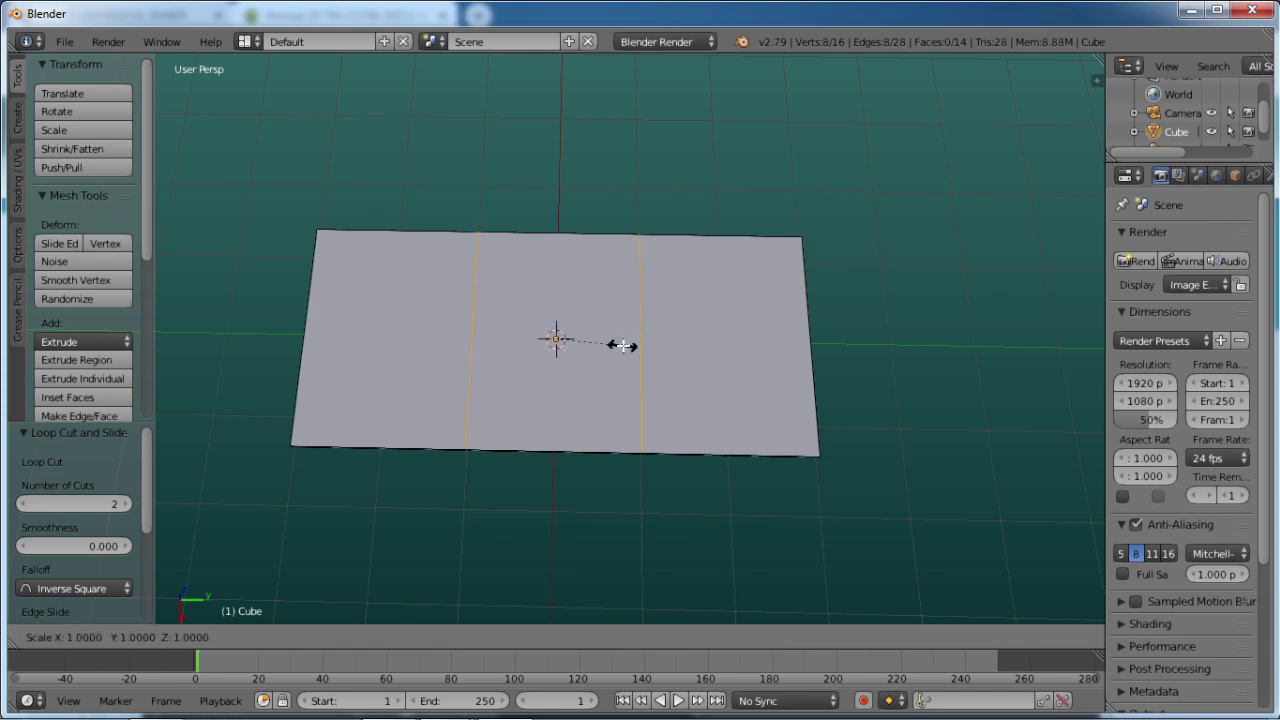
pyautogui.press('y')
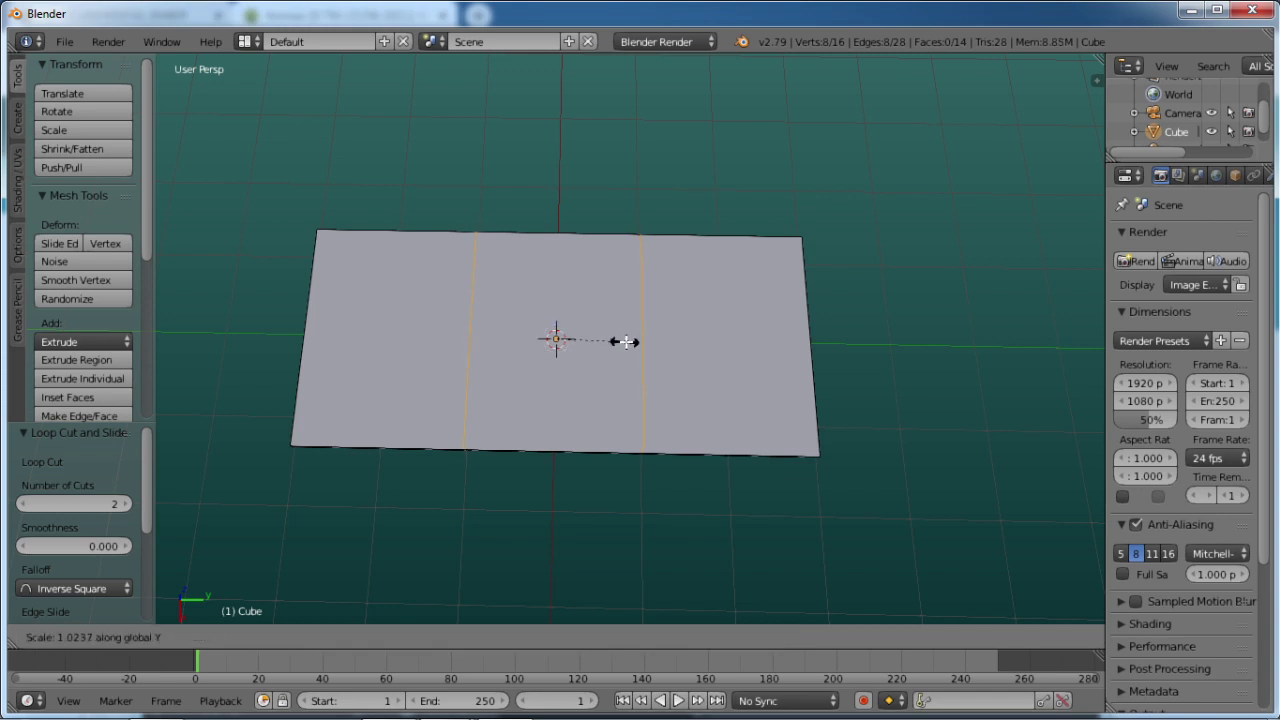
pyautogui.click(708, 317)
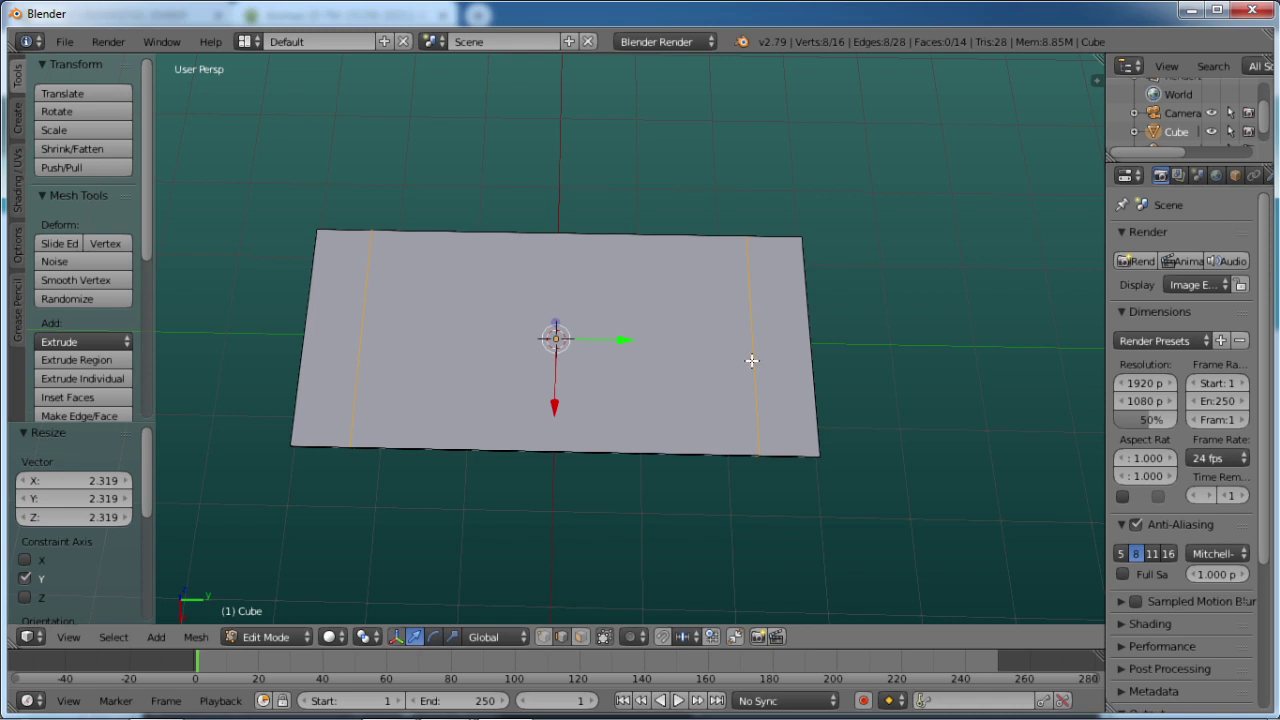
# Bevel the two crosswise edge loops by about 0.066 with one segment to form narrow strips, and deselect everything.
pyautogui.hotkey('ctrl', 'b')
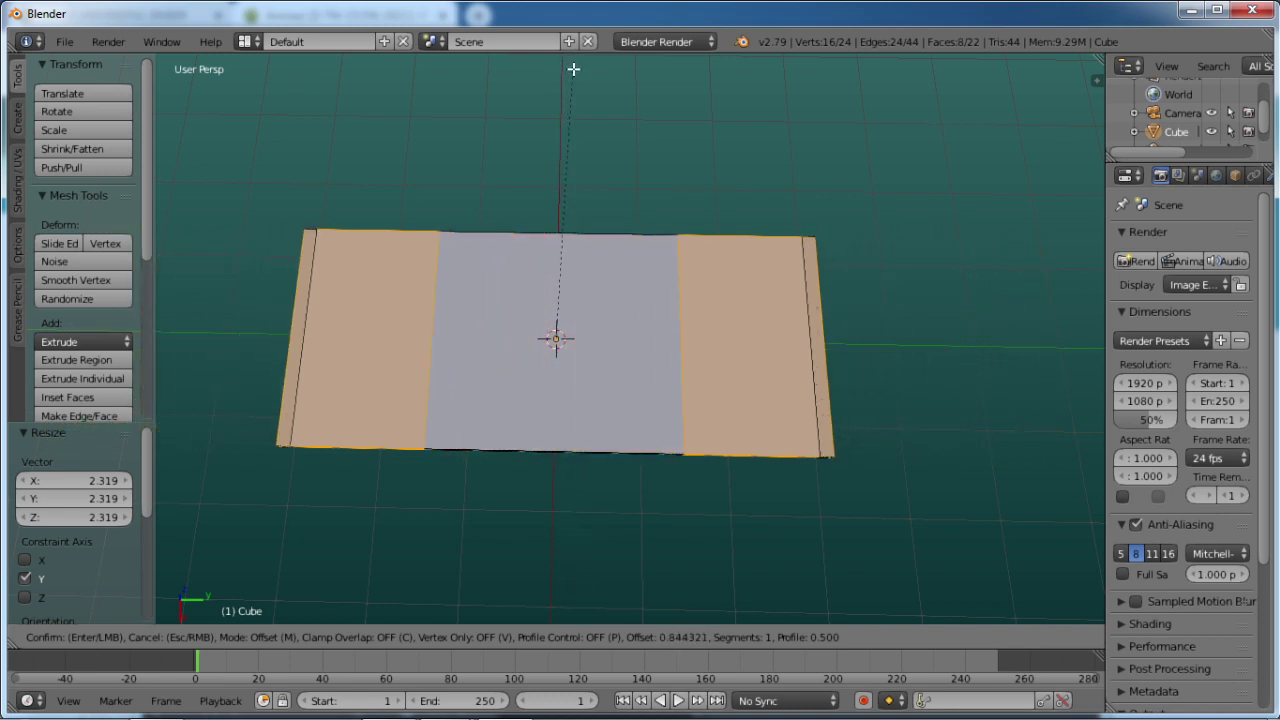
pyautogui.click(582, 133)
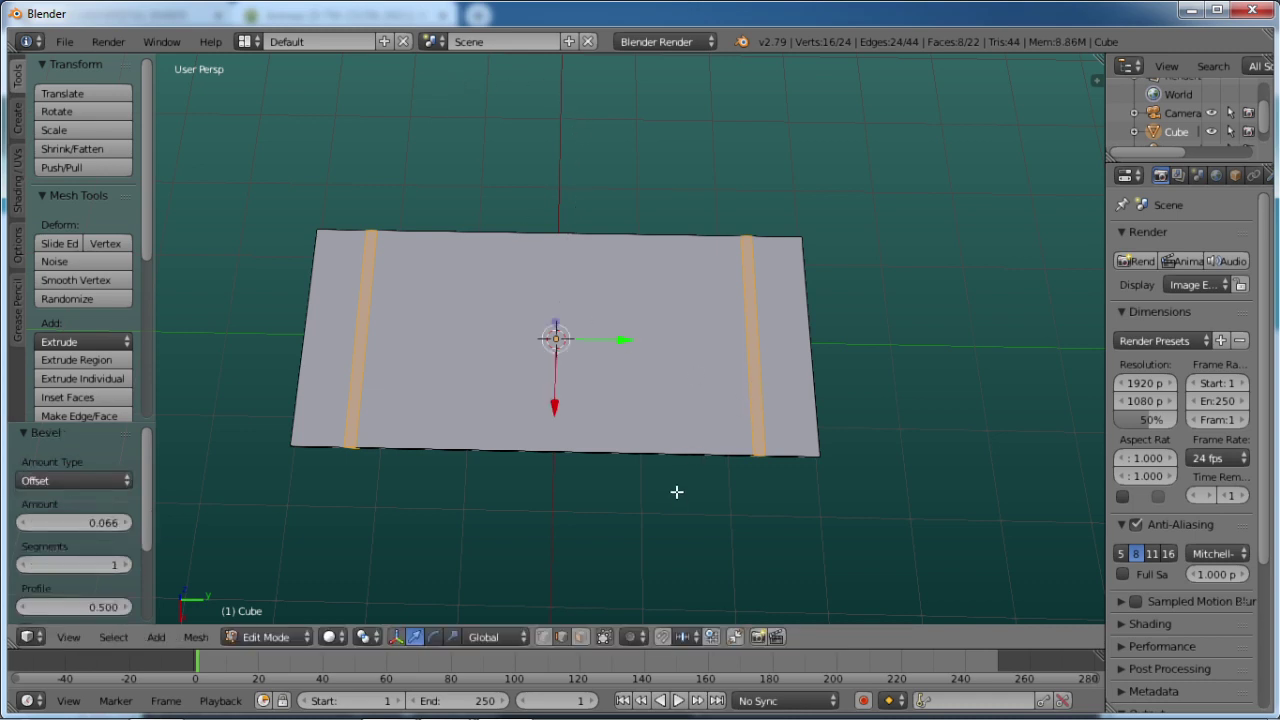
pyautogui.press('a')
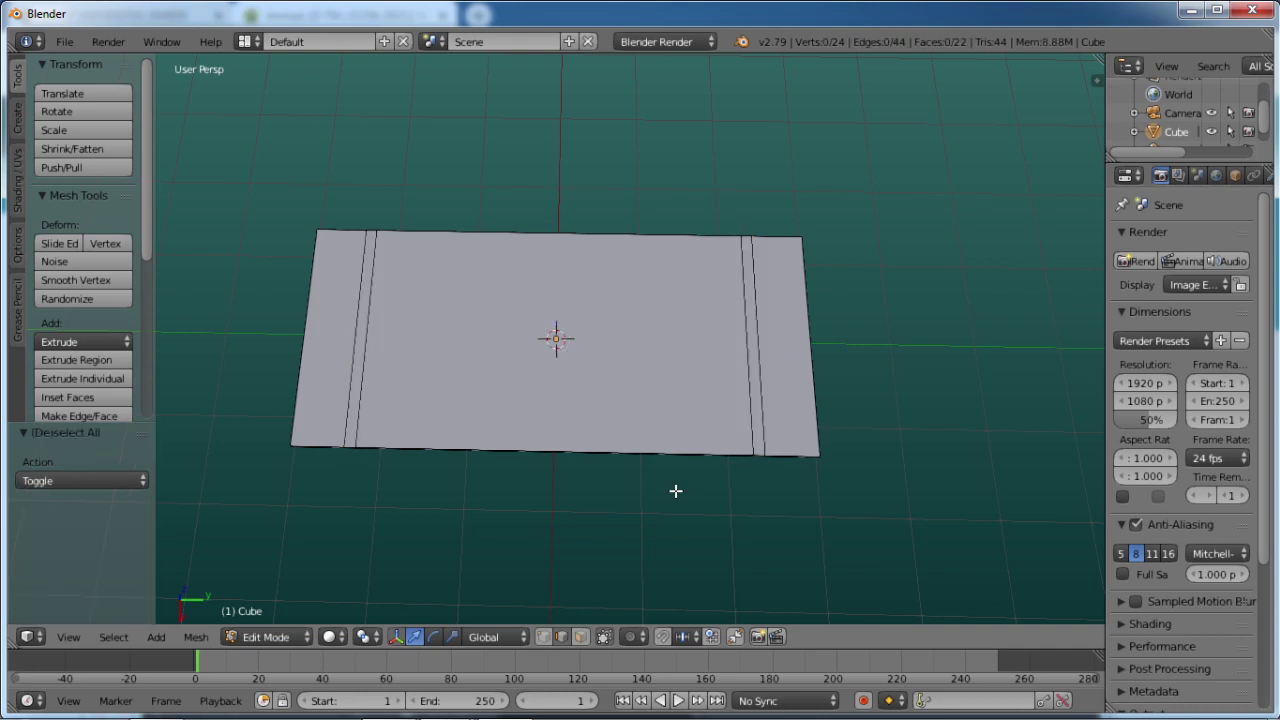
# Add two evenly spaced lengthwise loop cuts to the slab, dividing its short sides, without sliding them.
pyautogui.moveTo(646, 489); pyautogui.dragTo(631, 466, button='middle')
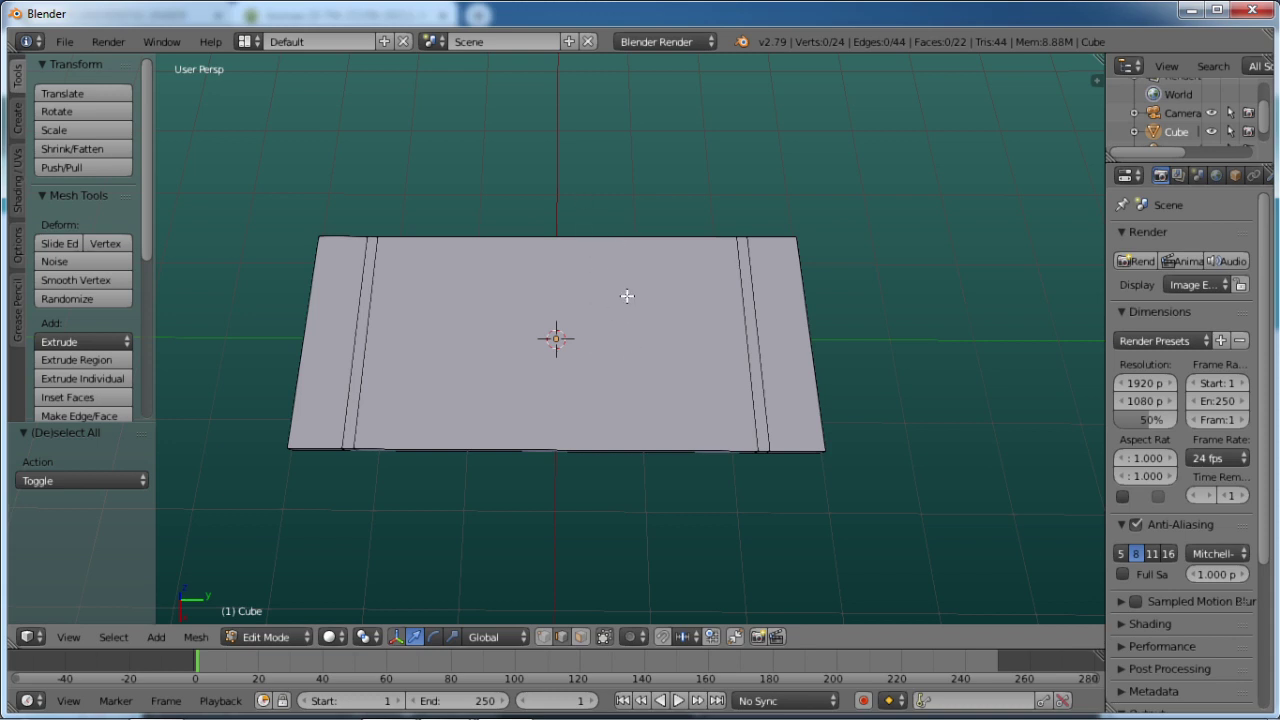
pyautogui.hotkey('ctrl', 'r')
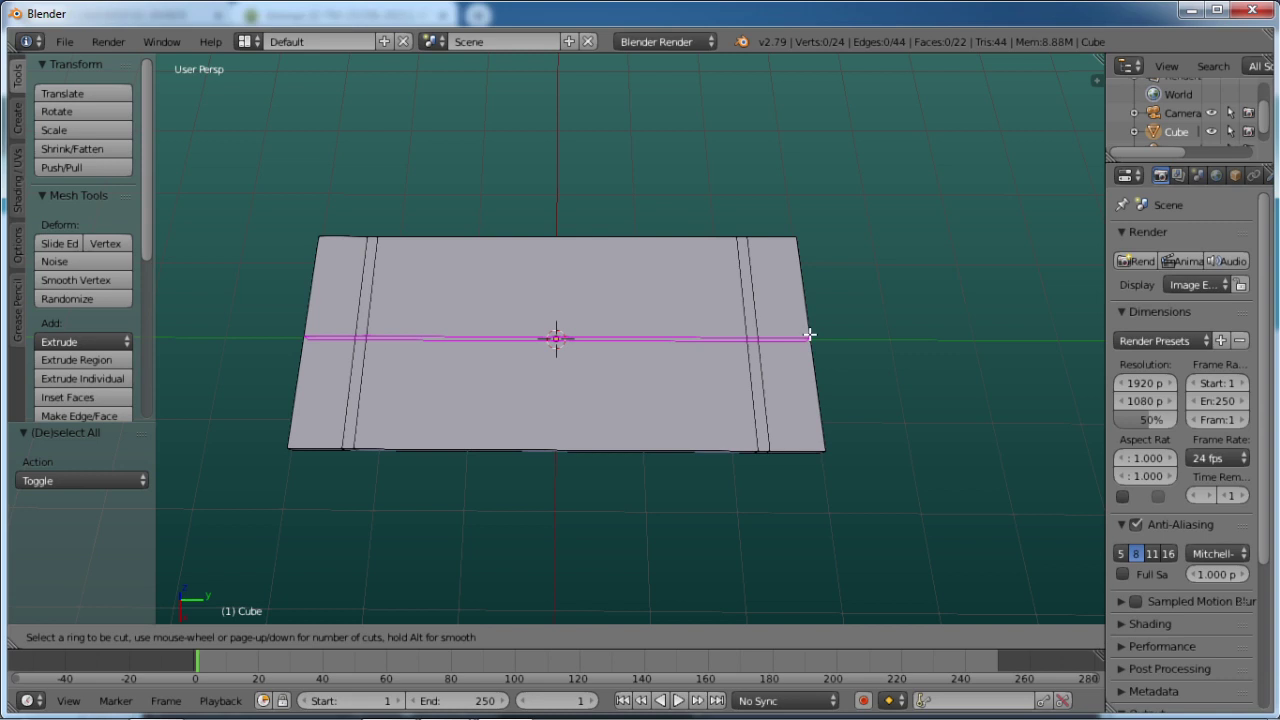
pyautogui.scroll(1, 809, 334)
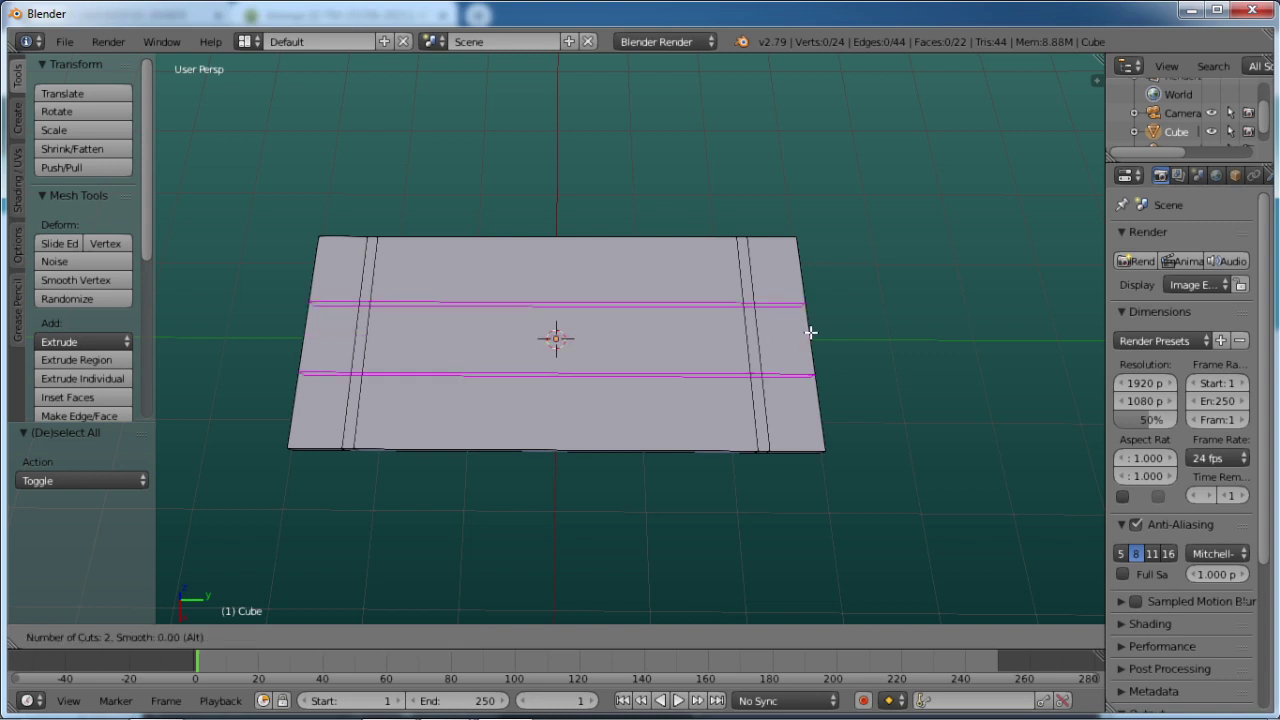
pyautogui.click(810, 332)
pyautogui.rightClick(810, 332)
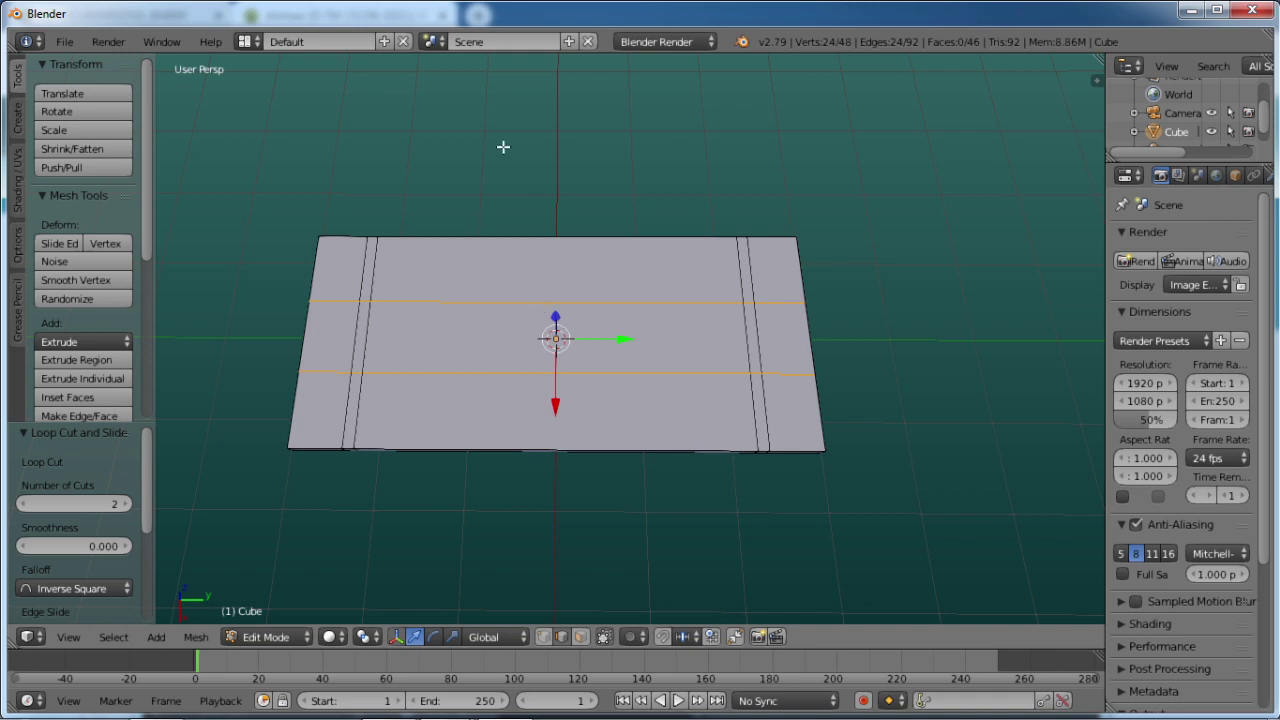
# Spread the two lengthwise edge loops toward the long edges by scaling them along X by about 2.08, and deselect everything.
pyautogui.press('s')
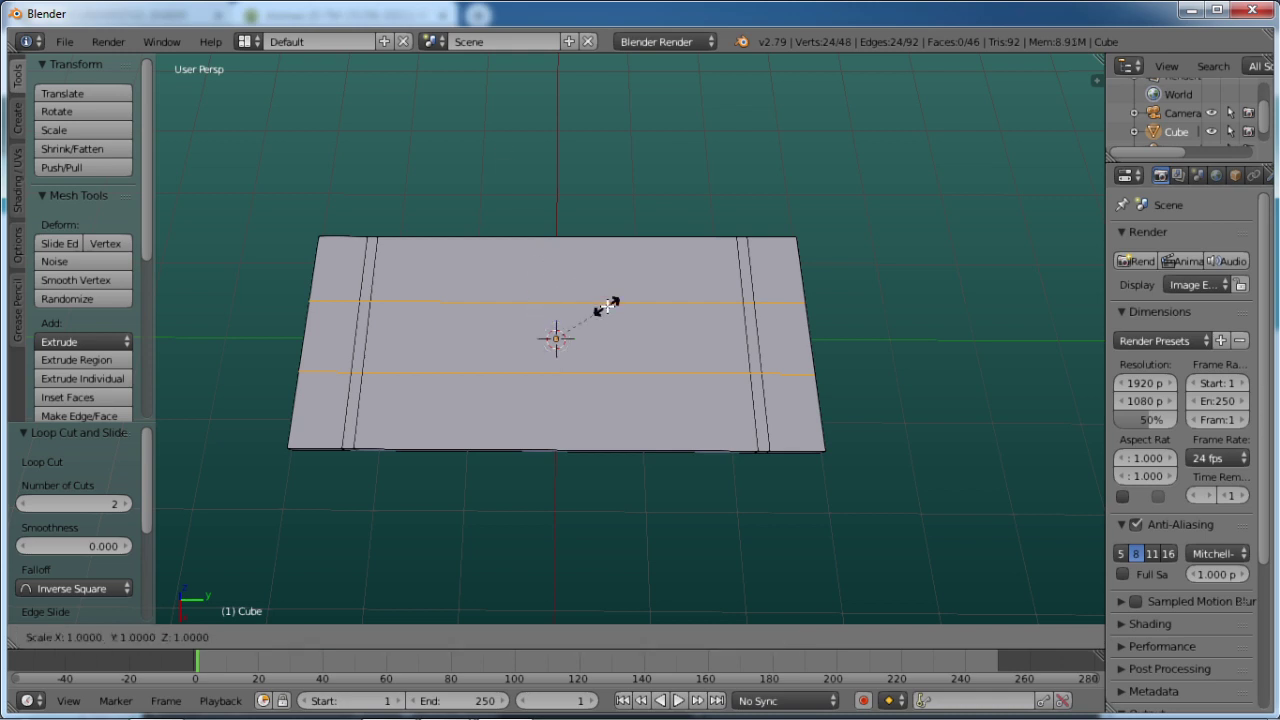
pyautogui.press('x')
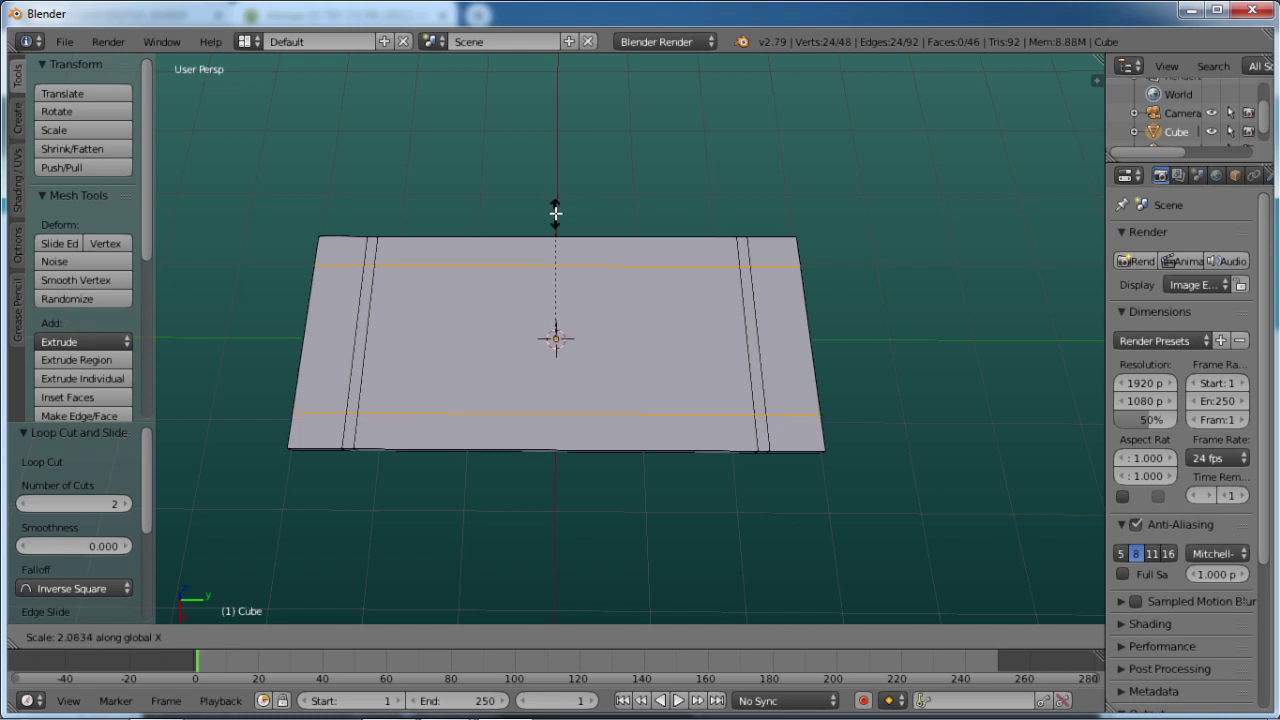
pyautogui.click(555, 213)
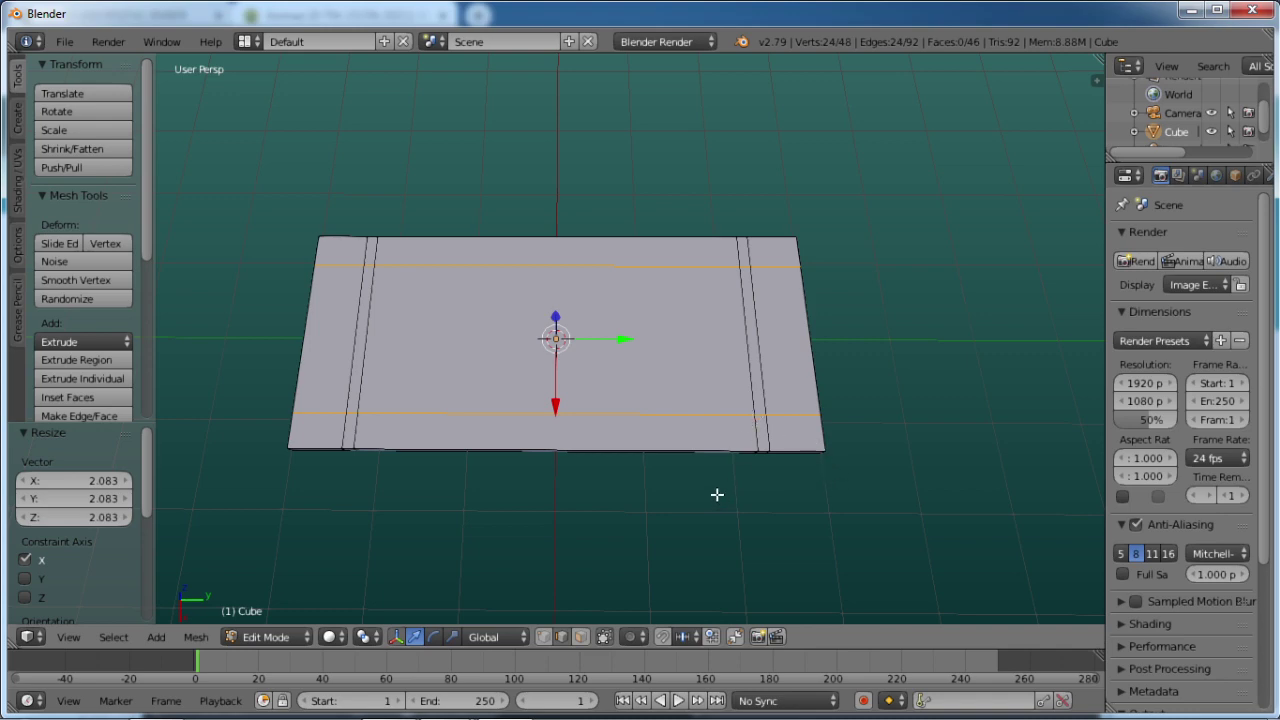
pyautogui.press('a')
# Extrude the two narrow crosswise strip faces on the slab's underside downward by about 1.669 to form two legs.
pyautogui.moveTo(717, 494); pyautogui.dragTo(729, 151, button='middle')
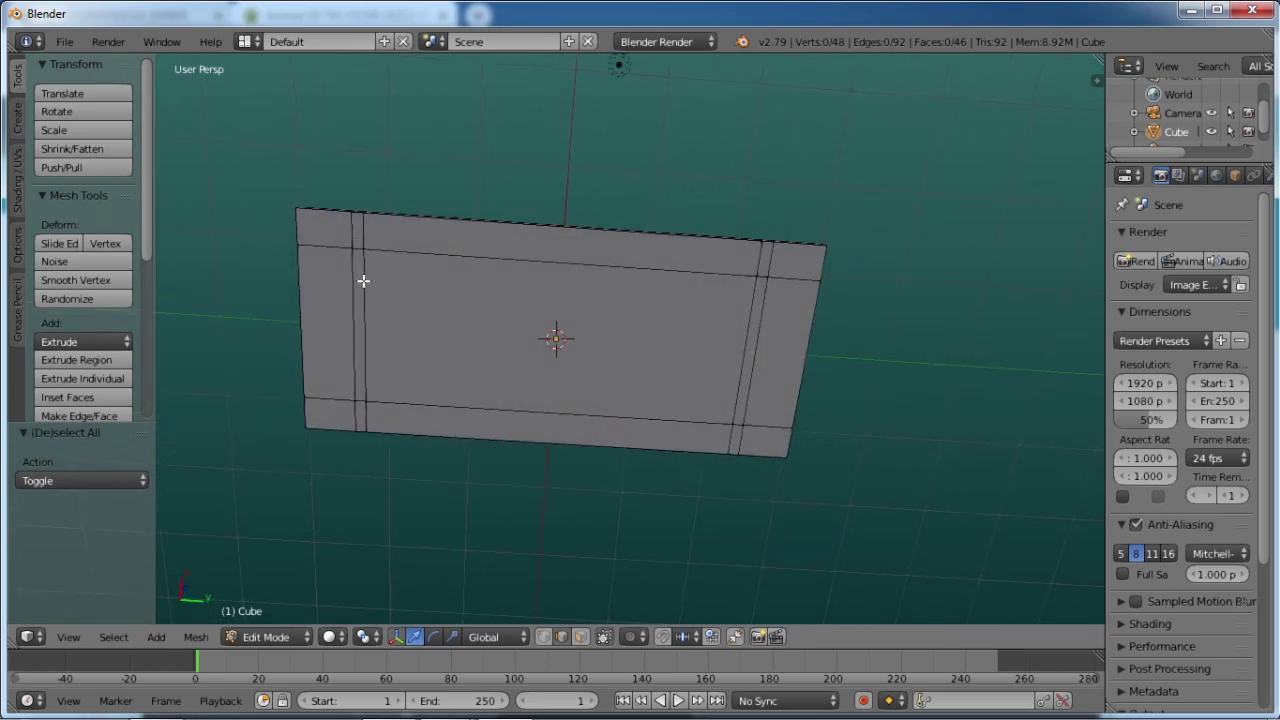
pyautogui.moveTo(671, 297); pyautogui.dragTo(674, 349, button='middle')
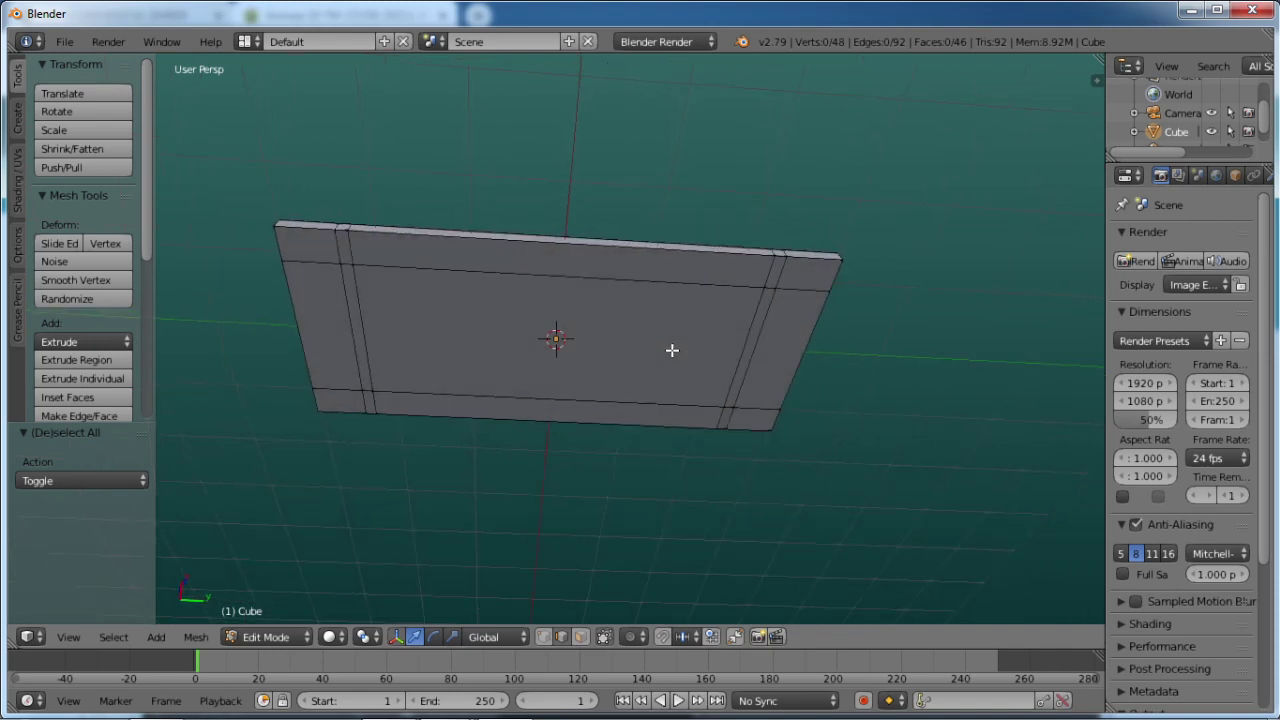
pyautogui.click(581, 638)
pyautogui.moveTo(626, 426); pyautogui.dragTo(623, 466, button='middle')
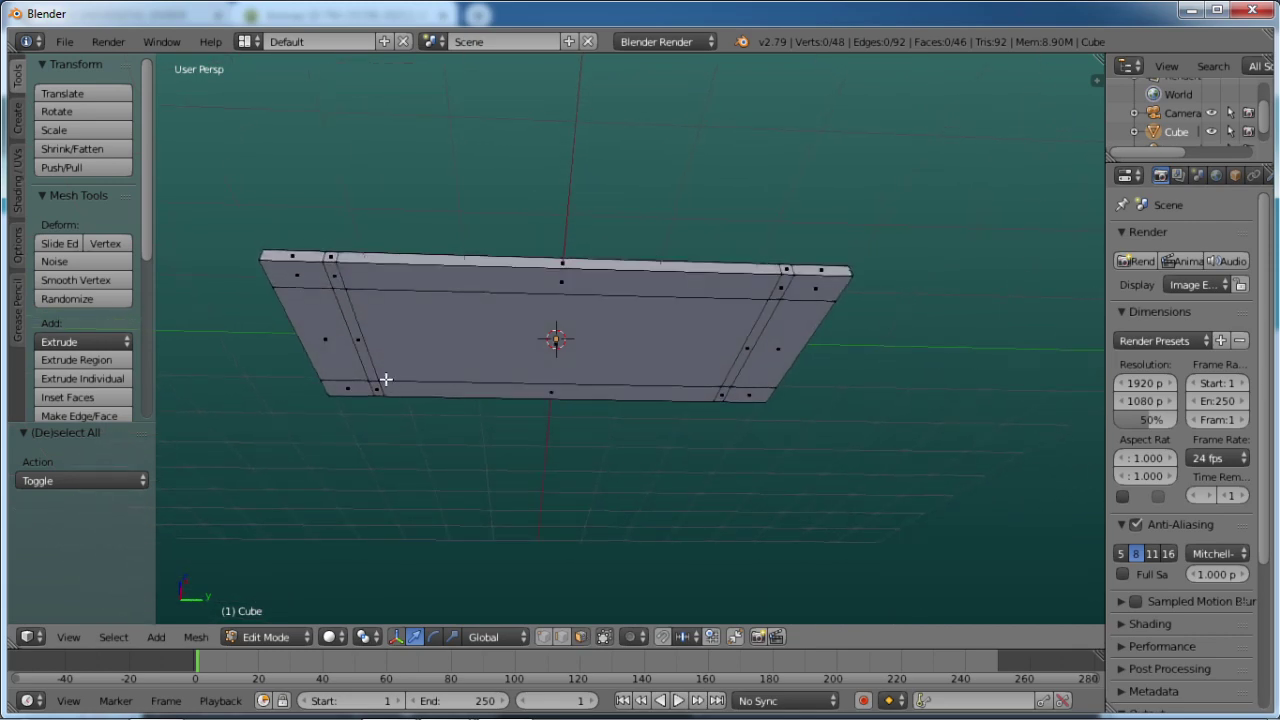
pyautogui.rightClick(362, 346)
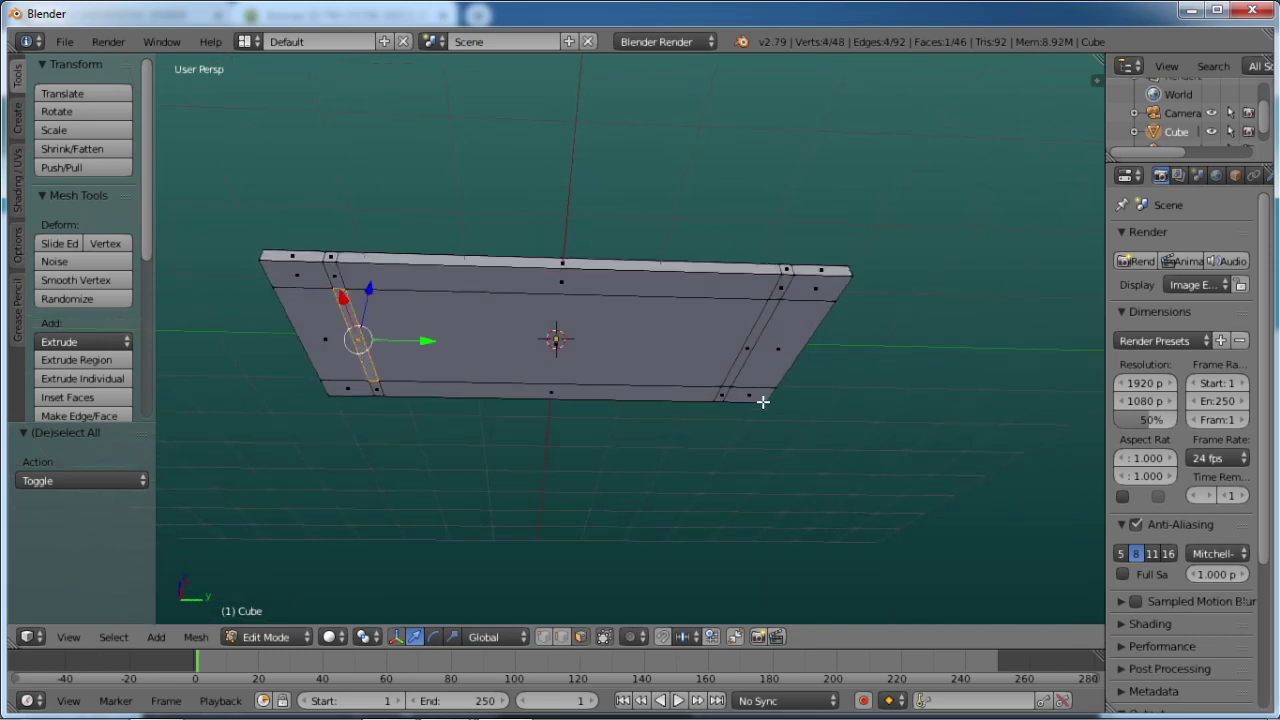
pyautogui.keyDown('shift'); pyautogui.rightClick(762, 323); pyautogui.keyUp('shift')
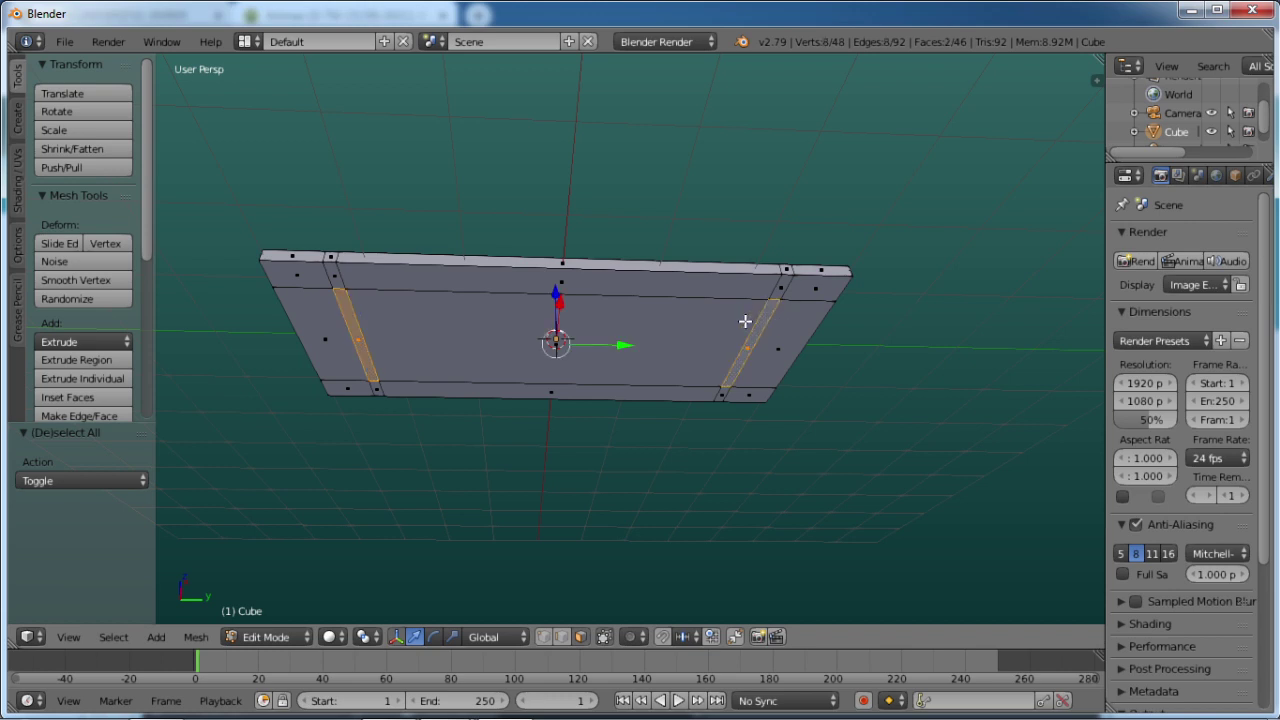
pyautogui.moveTo(711, 316); pyautogui.dragTo(706, 391, button='middle')
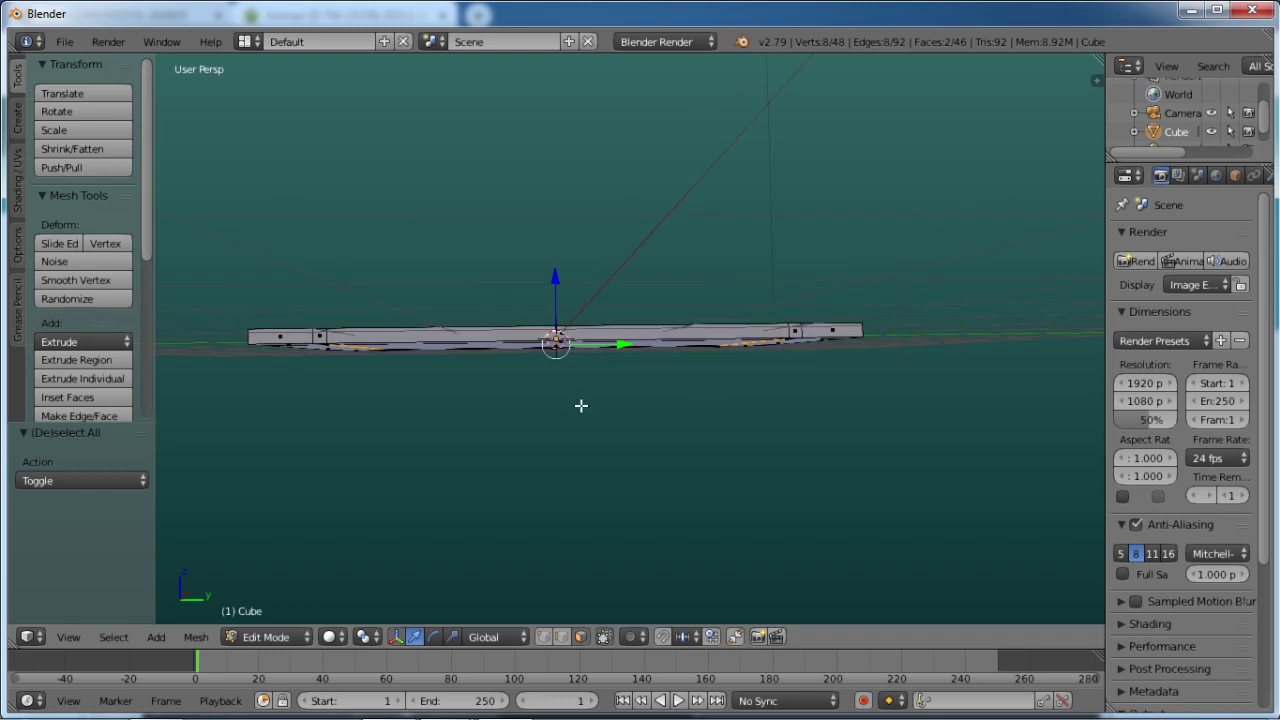
pyautogui.moveTo(583, 406); pyautogui.dragTo(597, 306, button='middle')
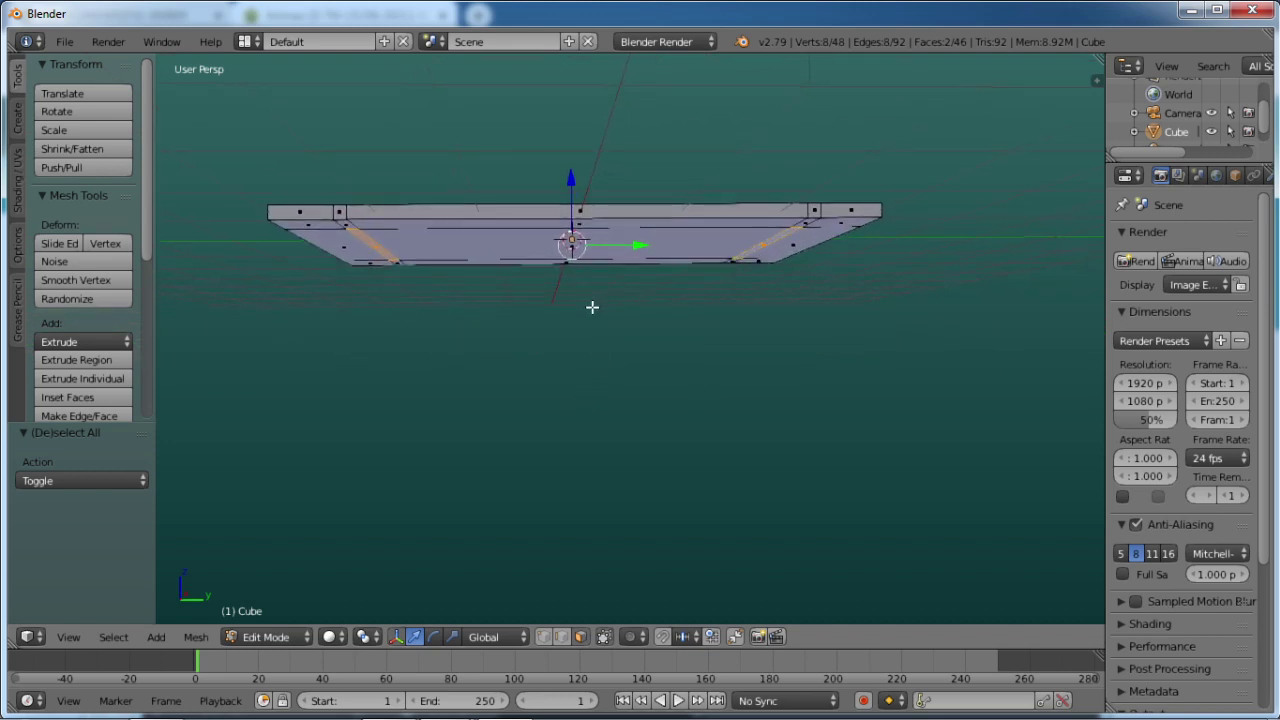
pyautogui.press('e')
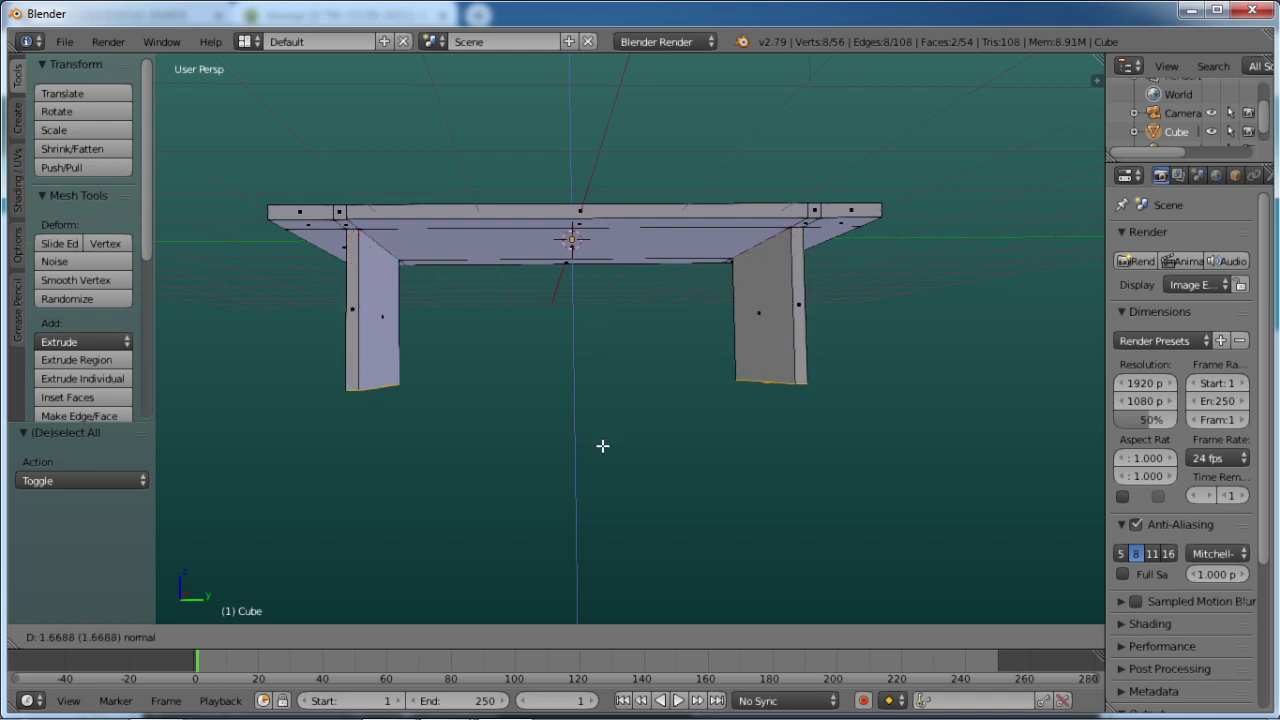
pyautogui.click(603, 446)
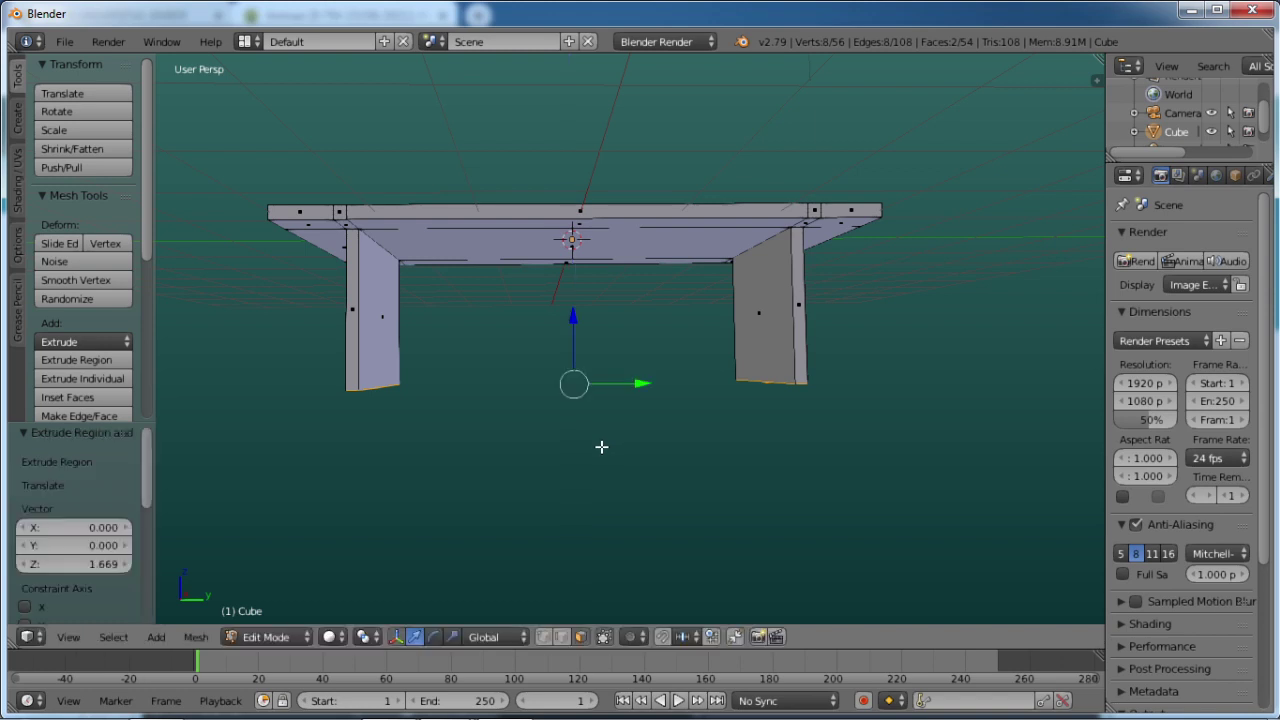
# Extend both legs downward with two further extrusions, first about 0.101 and a second of about 0.322.
pyautogui.press('e')
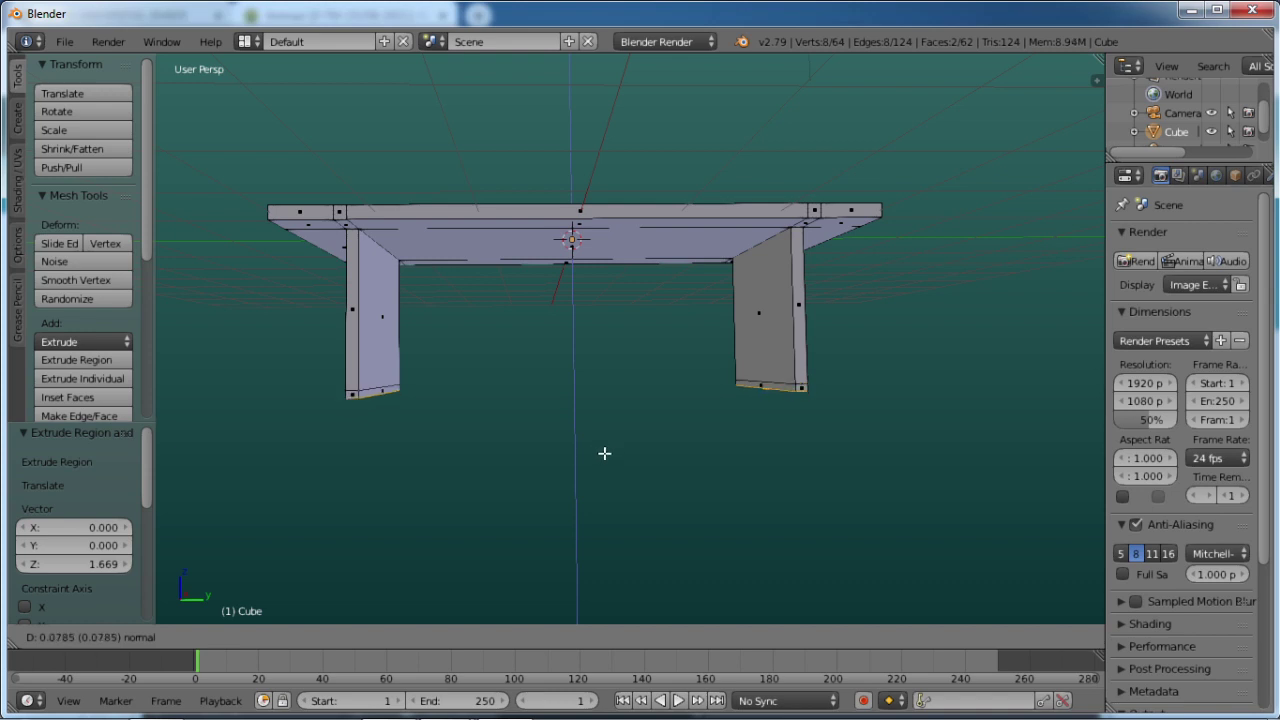
pyautogui.click(604, 455)
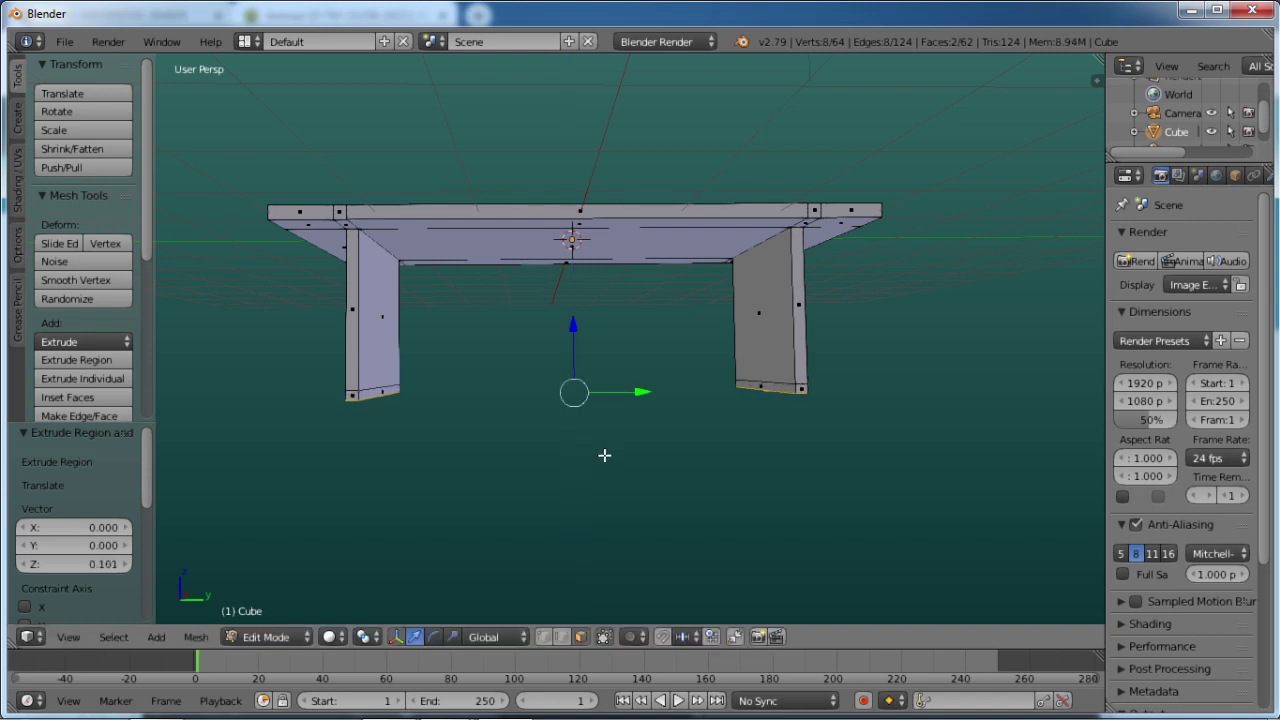
pyautogui.press('e')
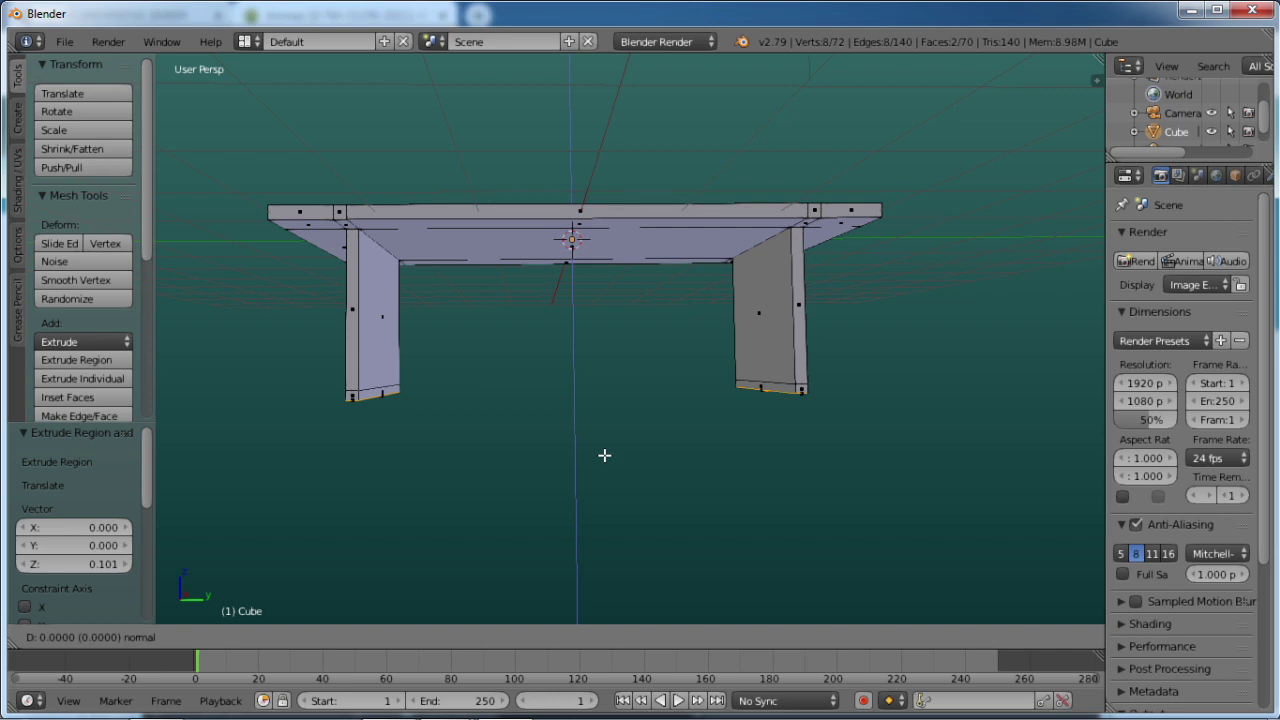
pyautogui.click(604, 482)
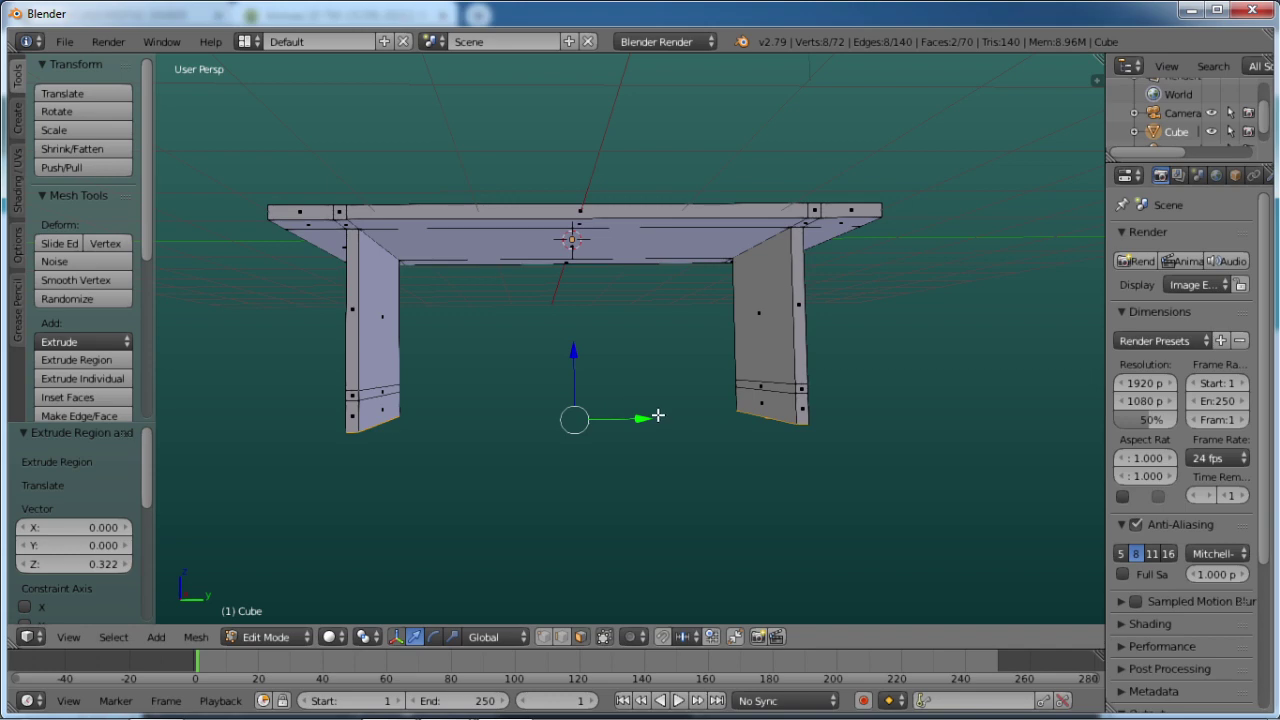
# Add two evenly spaced lengthwise loop cuts through the middle of the tabletop and both legs, without sliding them.
pyautogui.moveTo(658, 415); pyautogui.dragTo(535, 440, button='middle')
pyautogui.moveTo(710, 414); pyautogui.dragTo(689, 536, button='middle')
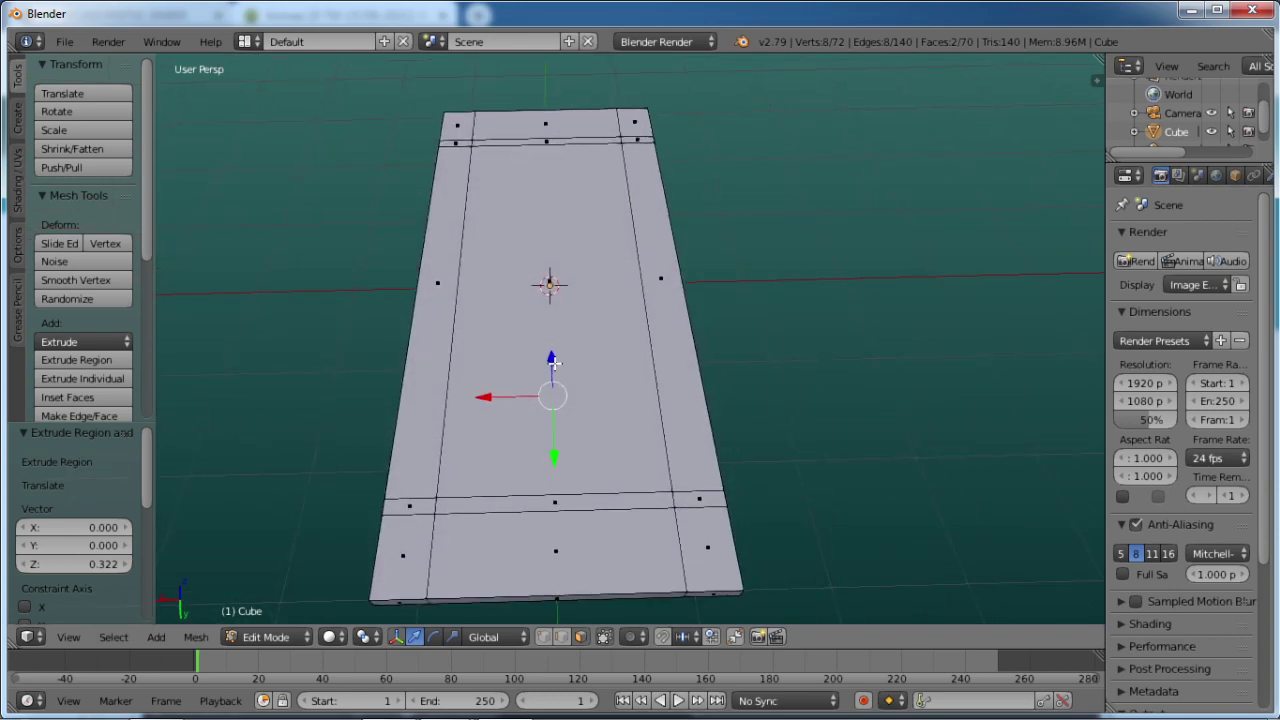
pyautogui.click(563, 638)
pyautogui.hotkey('ctrl', 'r')
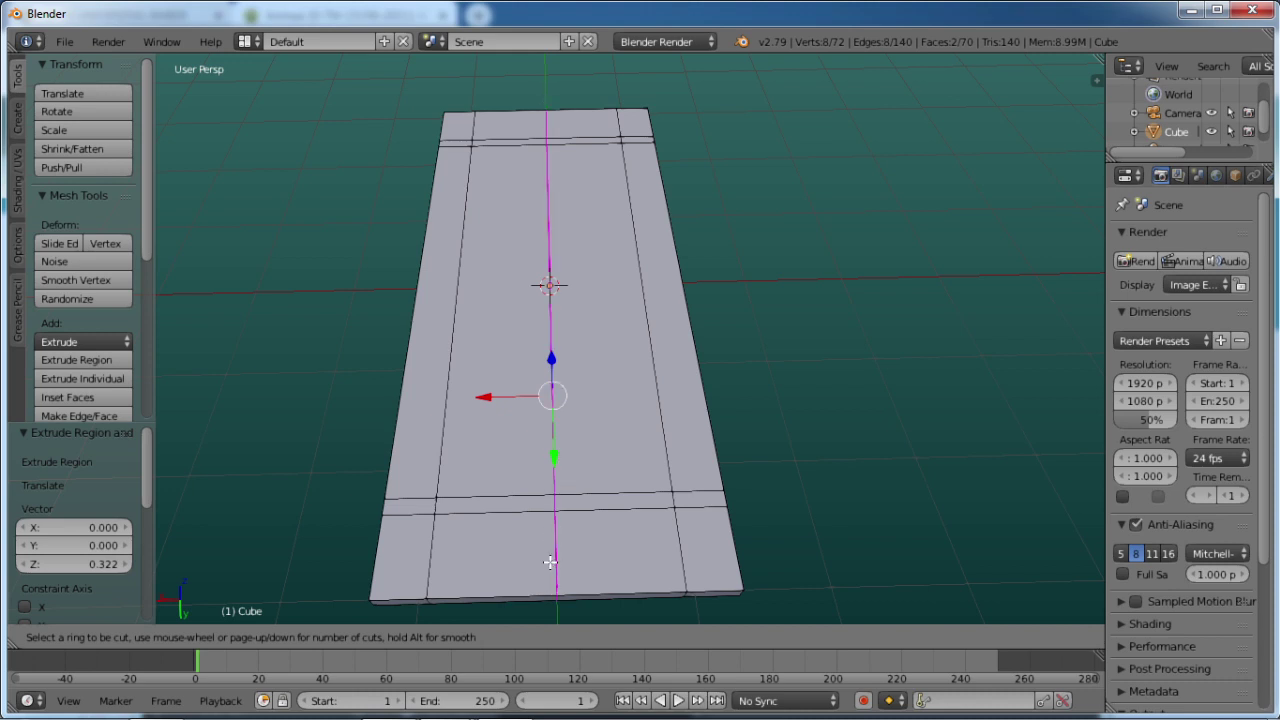
pyautogui.scroll(1, 550, 561)
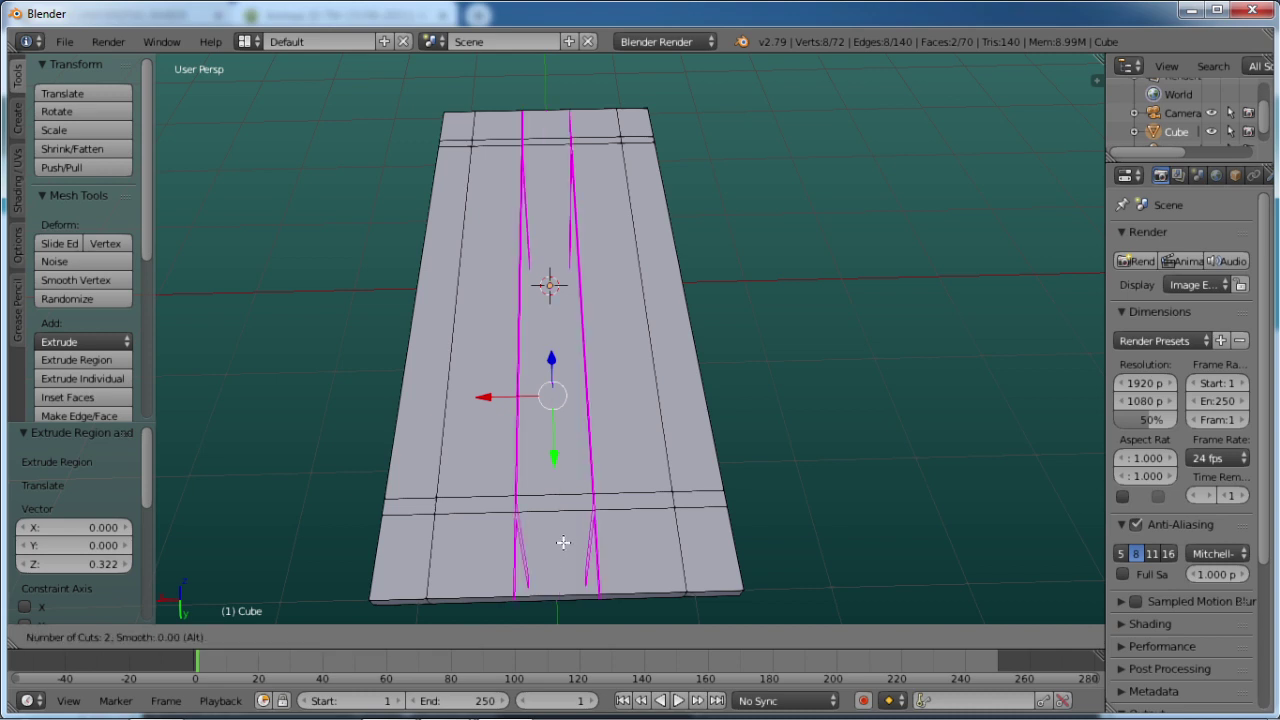
pyautogui.click(570, 543)
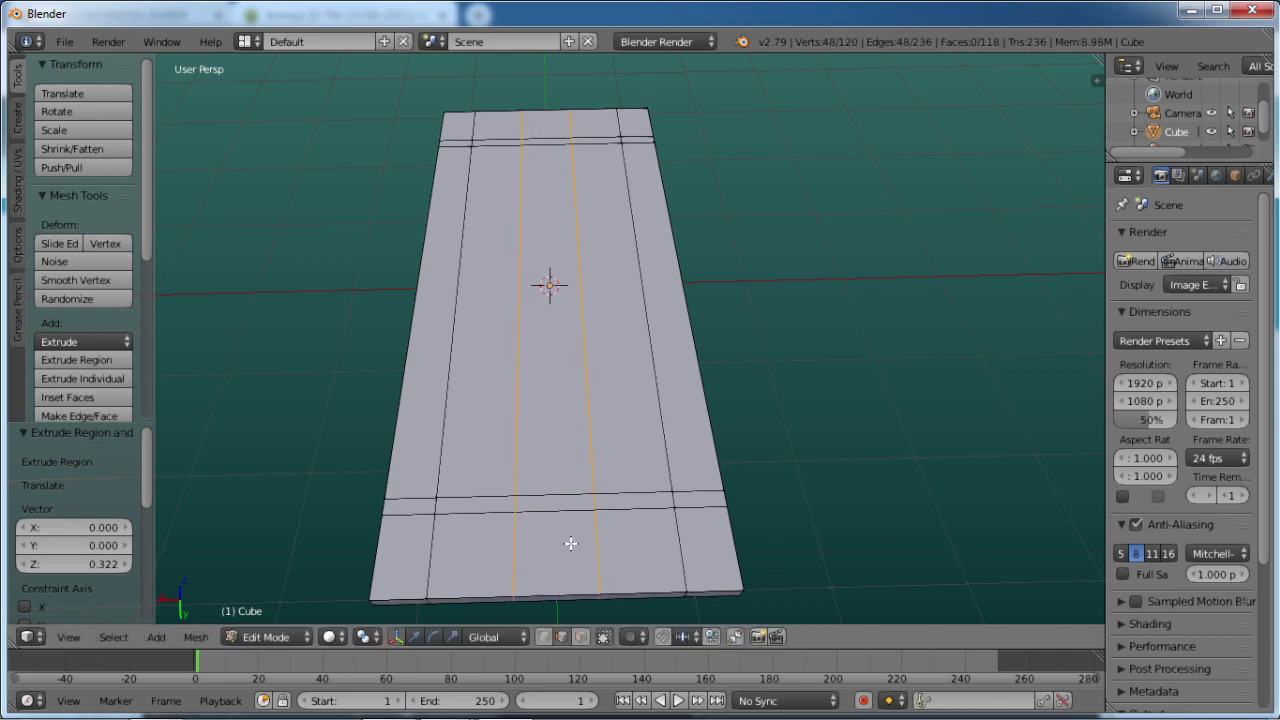
pyautogui.rightClick(571, 543)
# Spread the two middle edge loops slightly apart by scaling them along X by about 1.161.
pyautogui.moveTo(614, 557); pyautogui.dragTo(614, 466, button='middle')
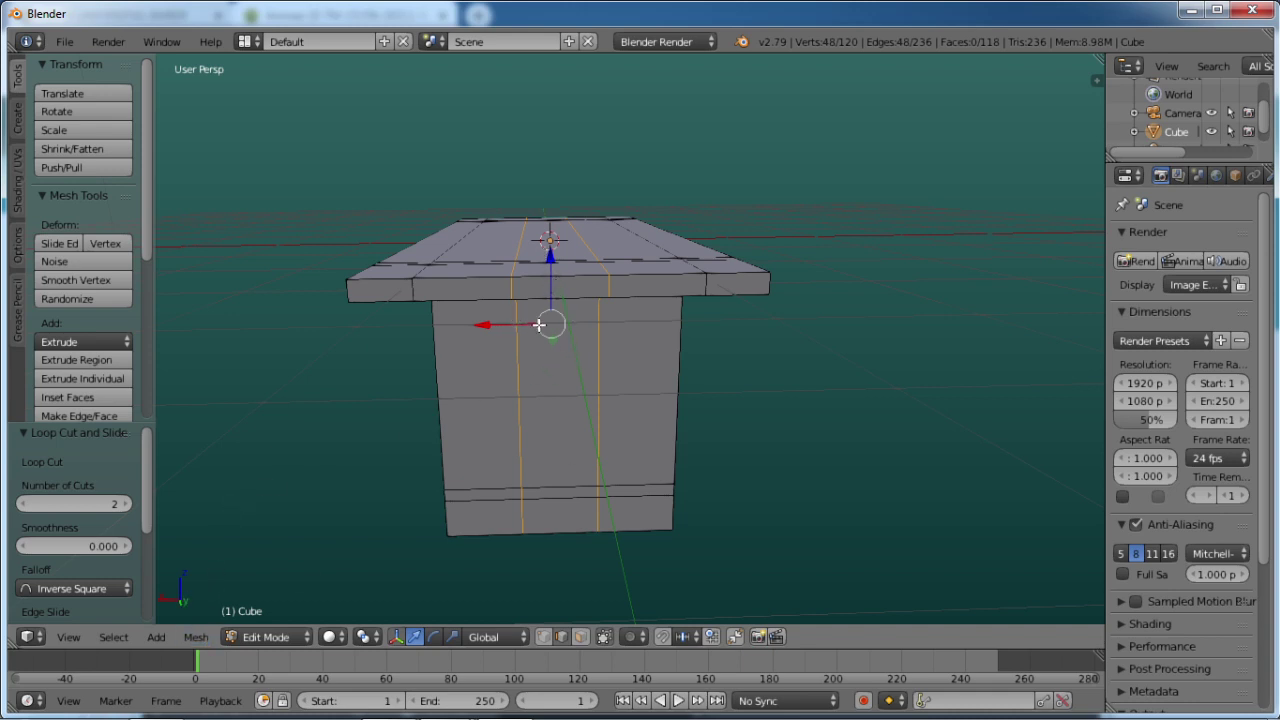
pyautogui.press('s')
pyautogui.press('x')
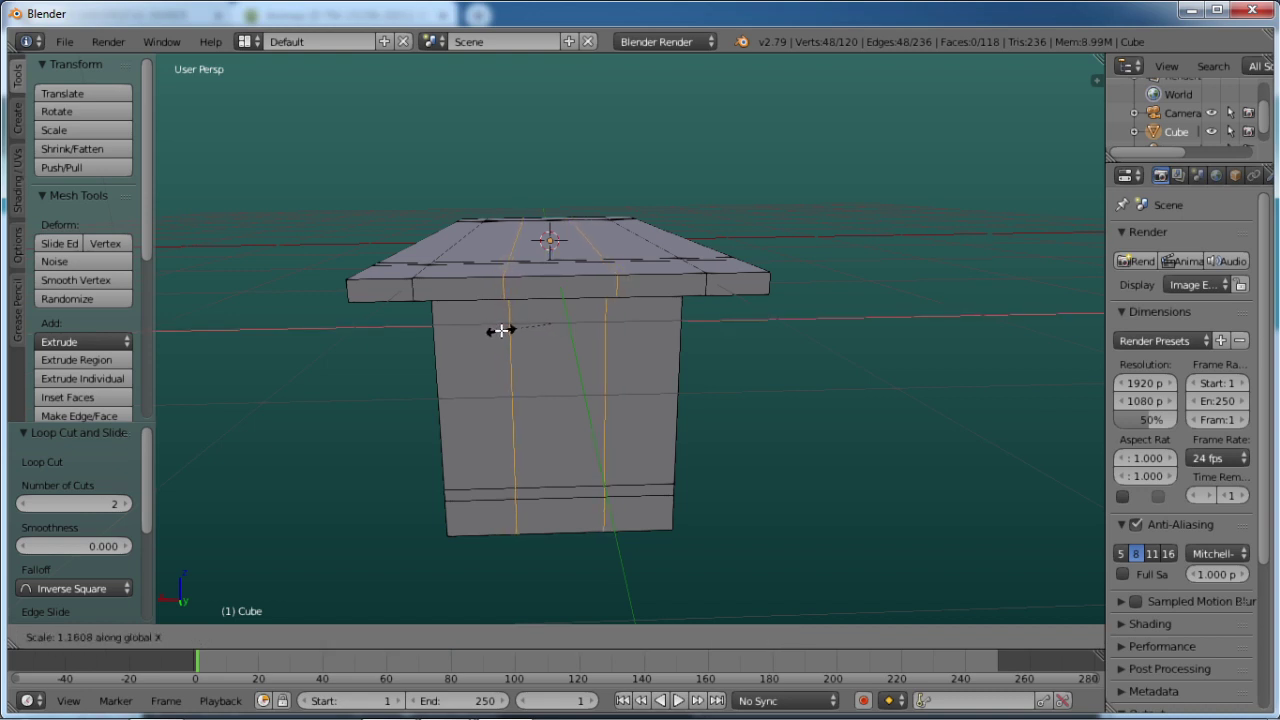
pyautogui.click(501, 330)
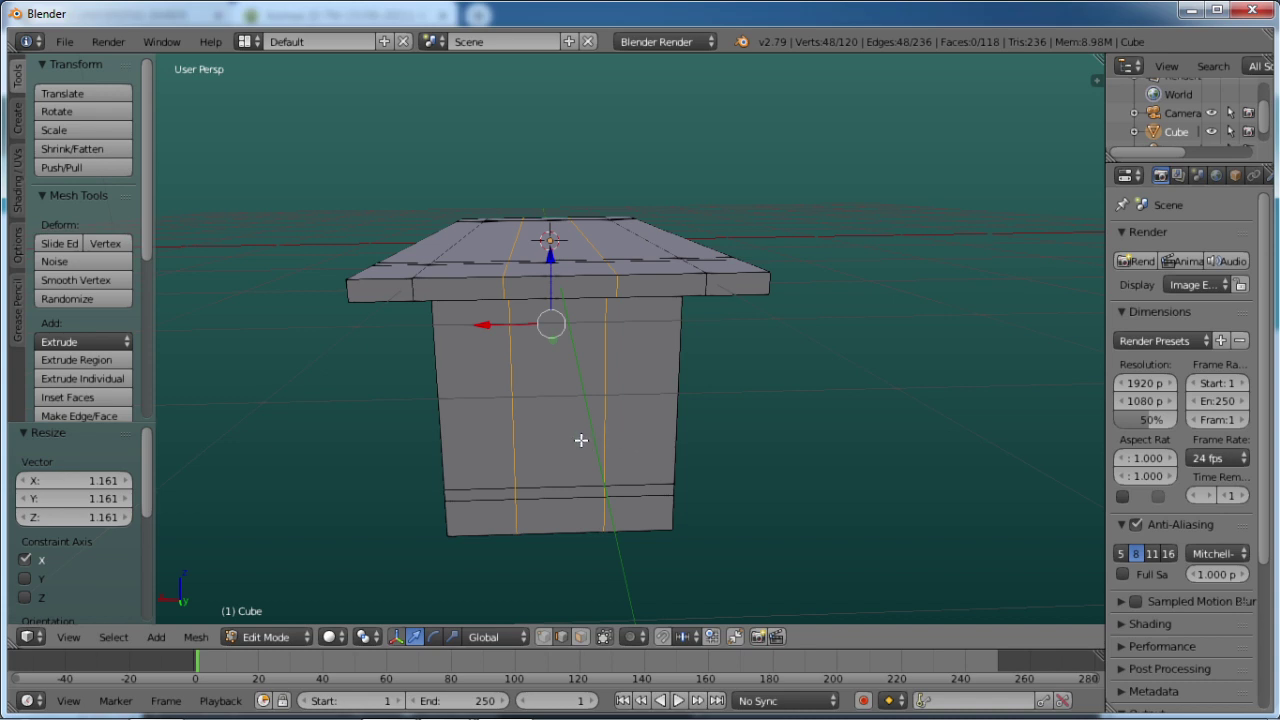
# Move the two middle edge loops about -0.319 along X toward one long side, and deselect everything.
pyautogui.press('g')
pyautogui.press('x')
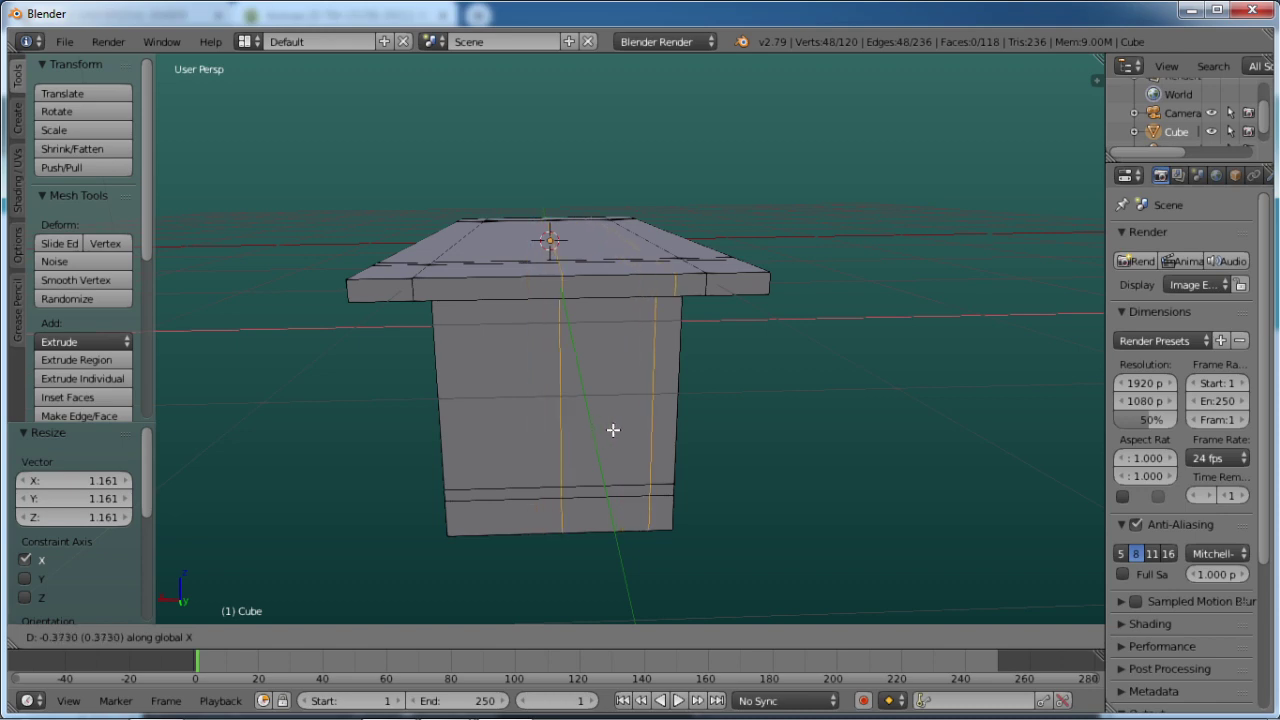
pyautogui.click(608, 429)
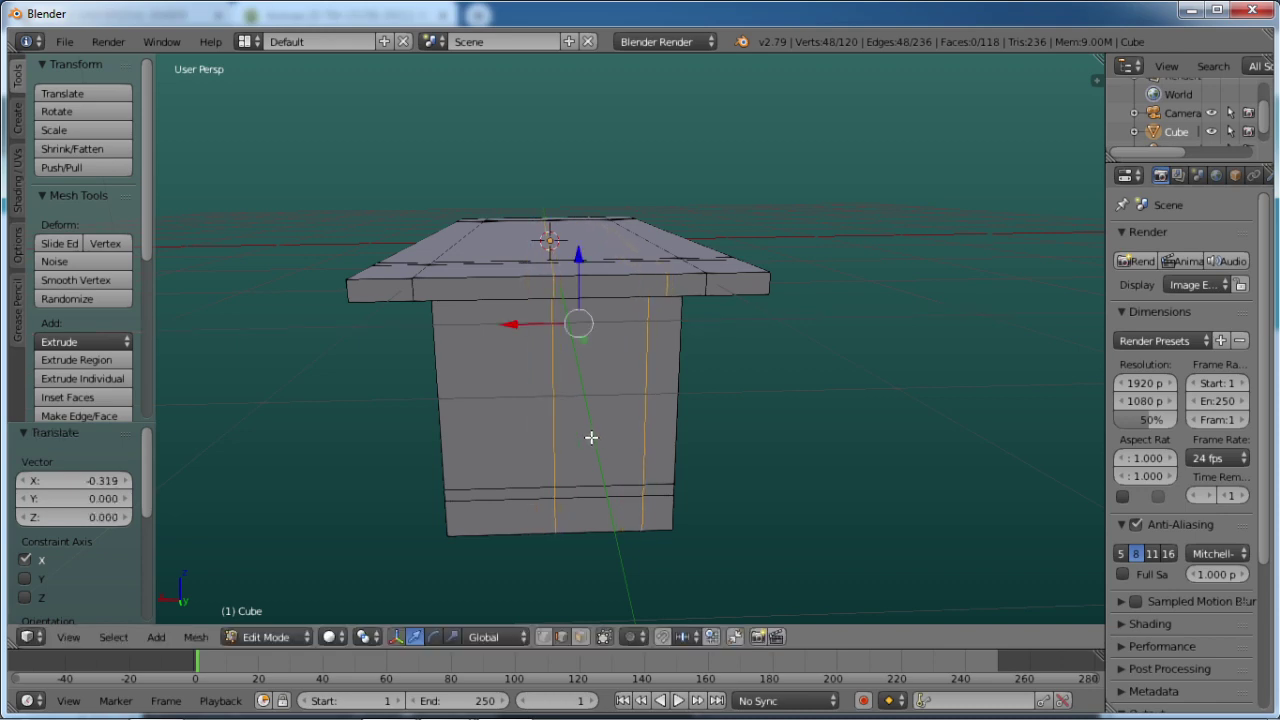
pyautogui.moveTo(499, 458); pyautogui.dragTo(562, 423, button='middle')
pyautogui.press('a')
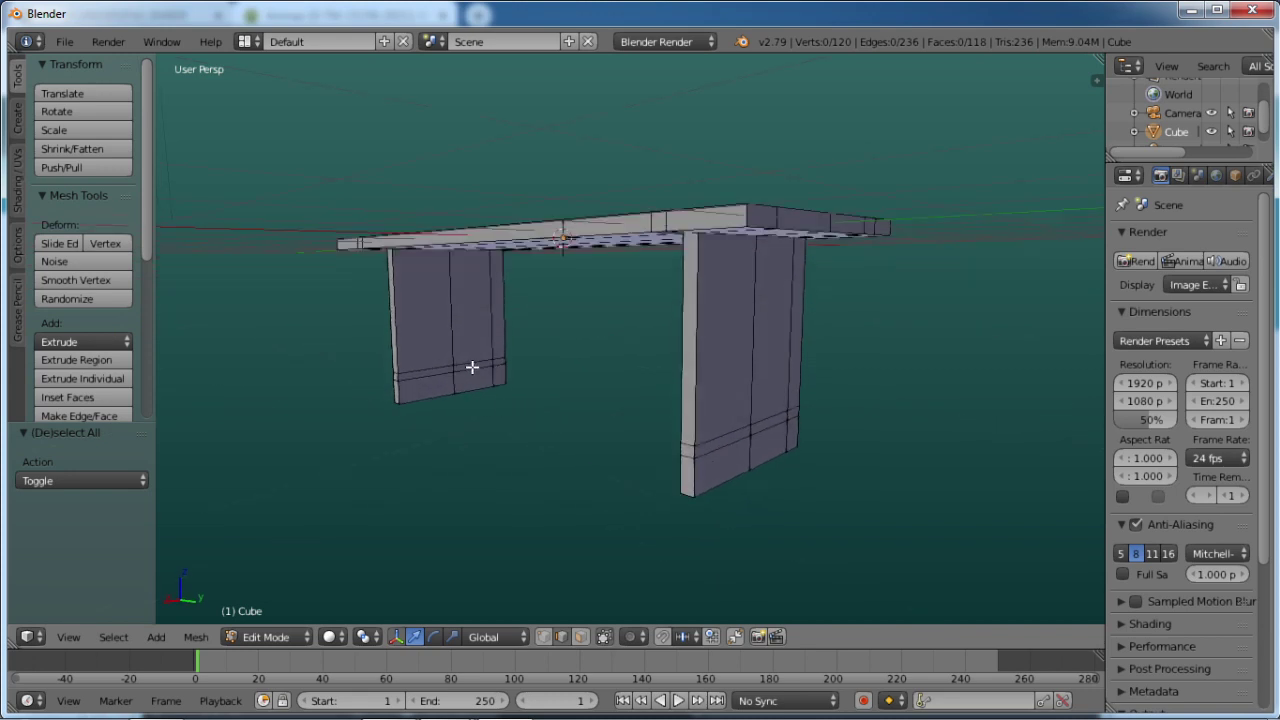
# Join the legs with a crossbar by bridging the matching inner faces of their narrow lower bands, between the two shifted edge loops.
pyautogui.moveTo(520, 380); pyautogui.dragTo(697, 373, button='middle')
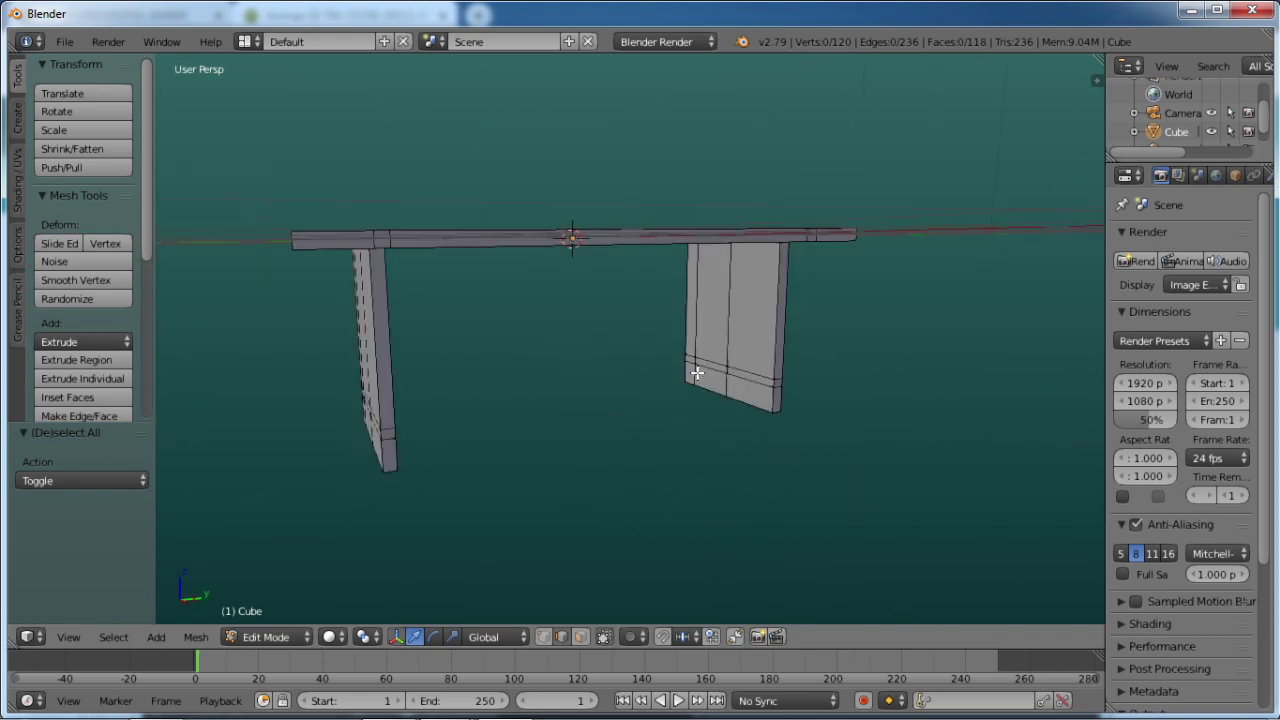
pyautogui.moveTo(555, 411); pyautogui.dragTo(456, 401, button='middle')
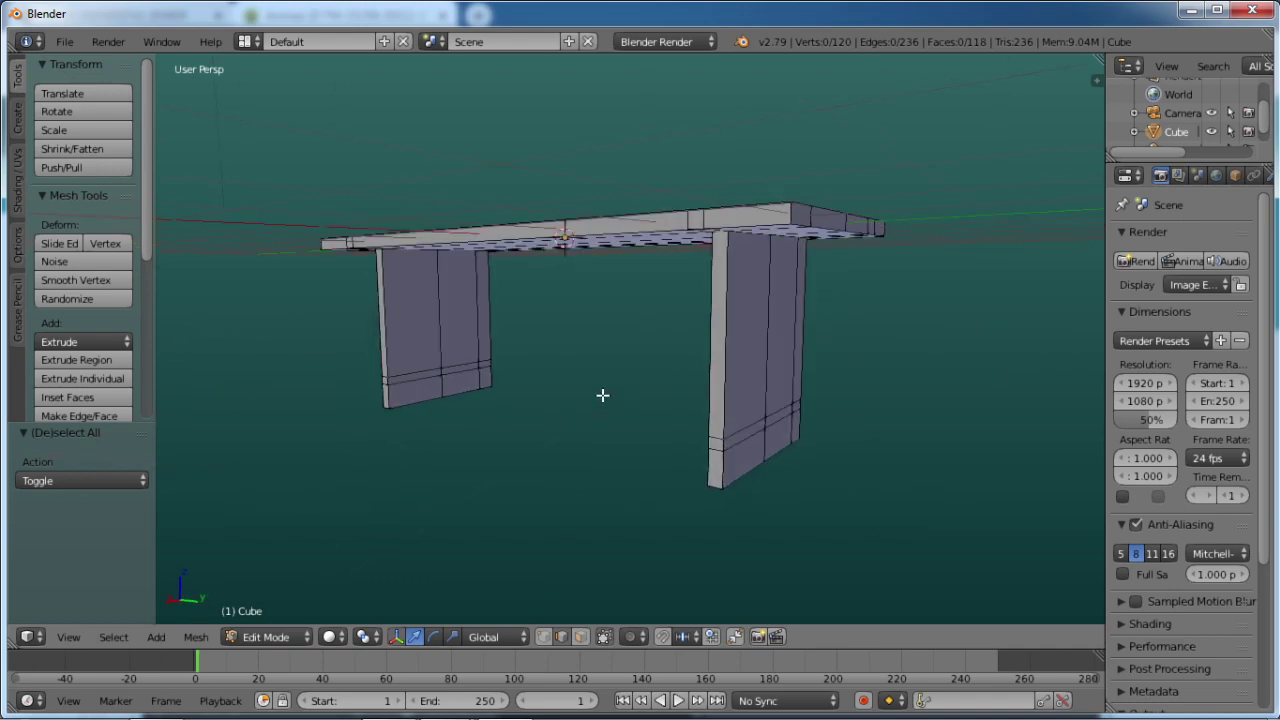
pyautogui.moveTo(602, 395); pyautogui.dragTo(531, 400, button='middle')
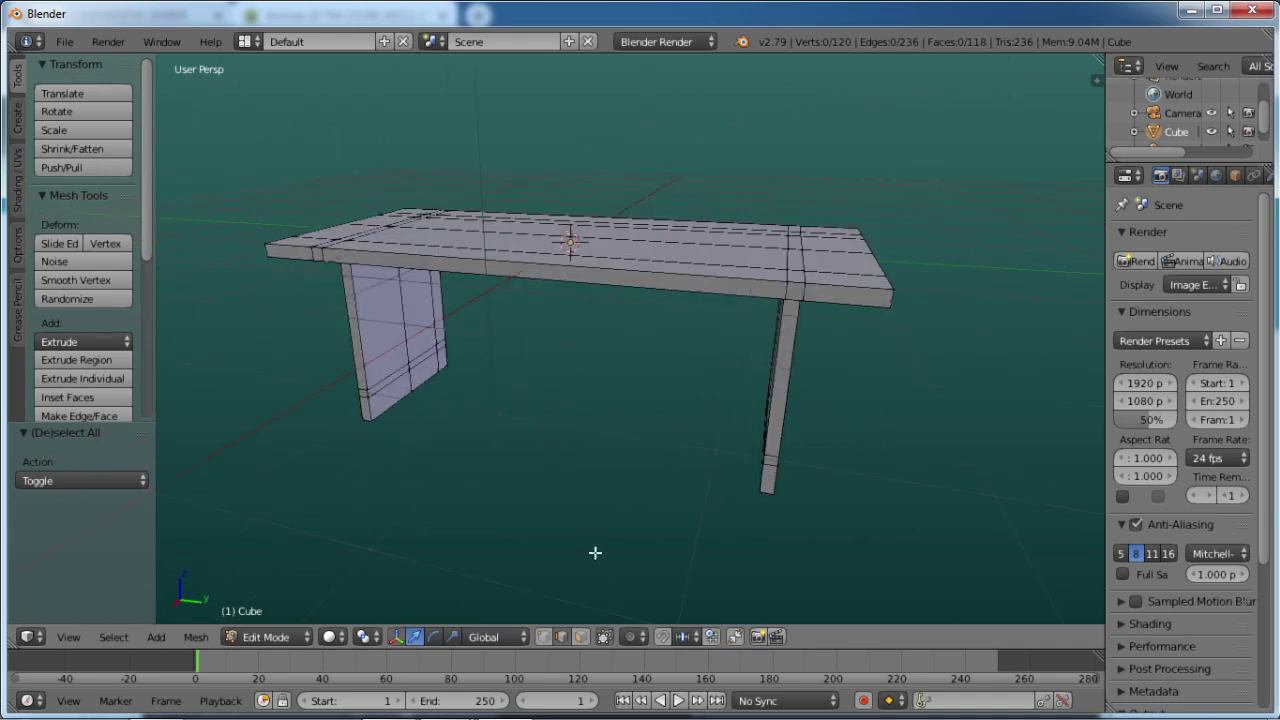
pyautogui.click(575, 640)
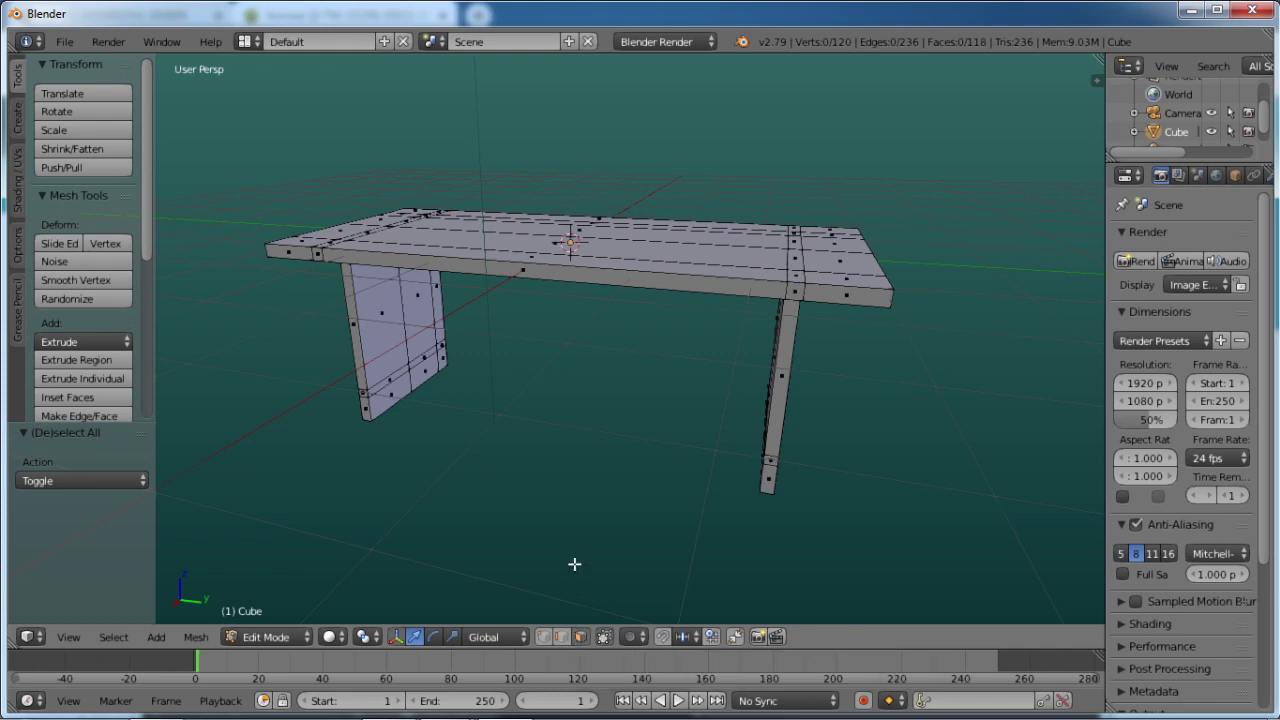
pyautogui.moveTo(498, 449); pyautogui.dragTo(480, 394, button='middle')
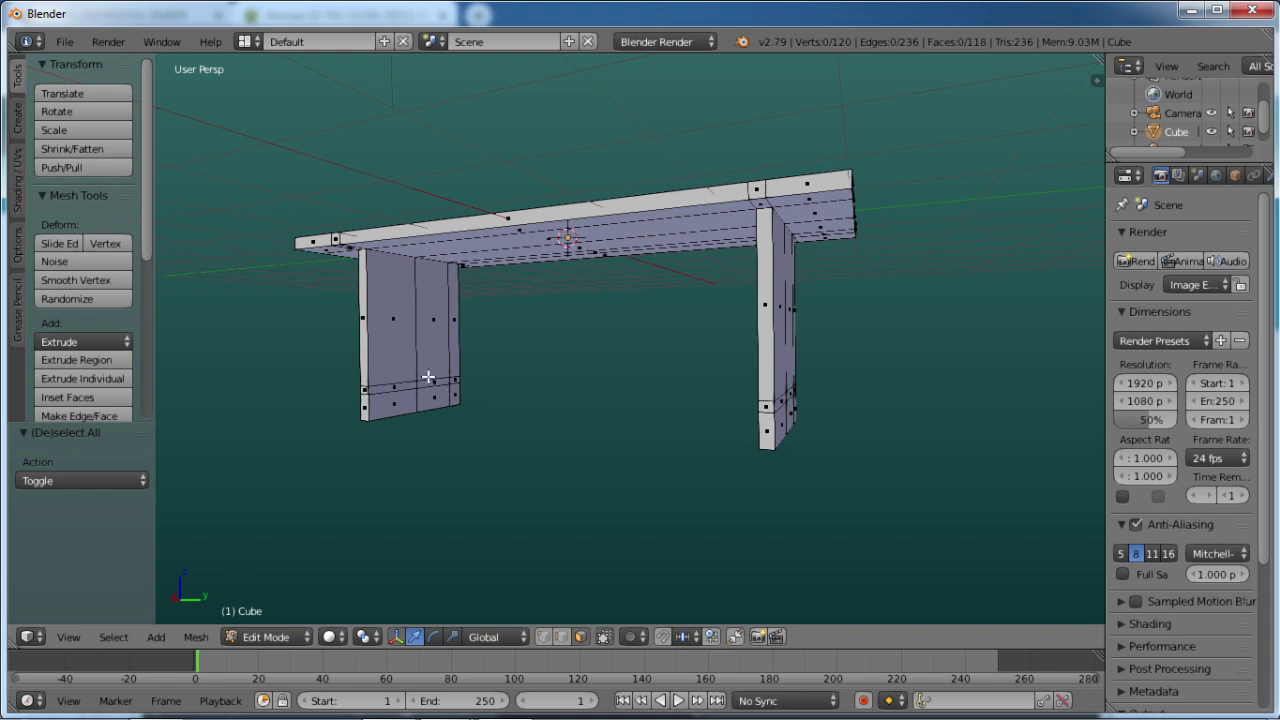
pyautogui.scroll(2, 453, 401)
pyautogui.scroll(1, 451, 401)
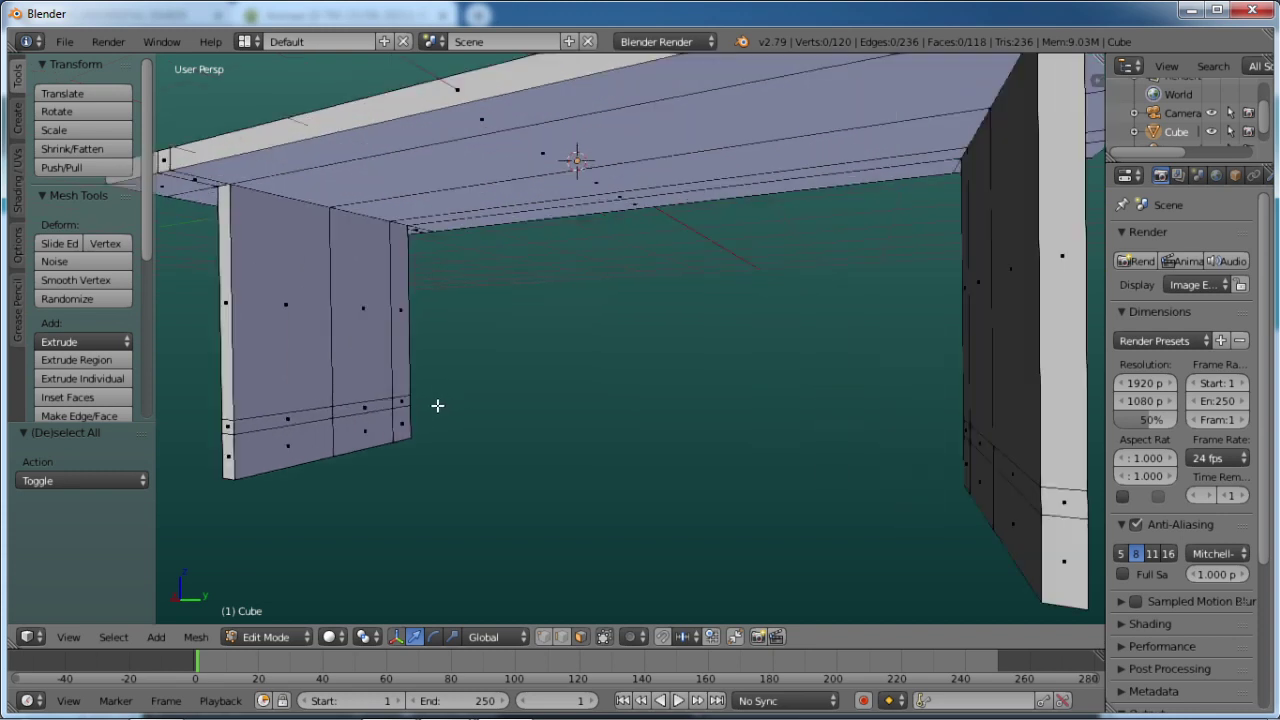
pyautogui.keyDown('alt'); pyautogui.rightClick(372, 405); pyautogui.keyUp('alt')
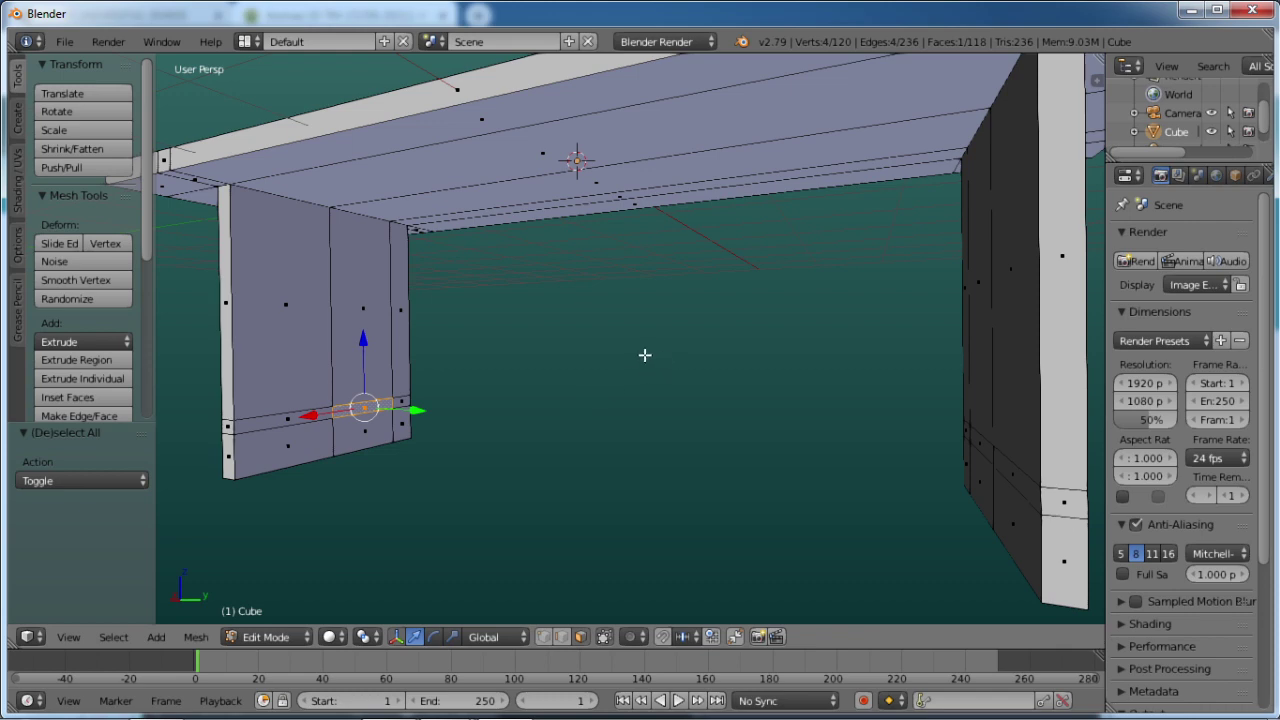
pyautogui.moveTo(646, 355); pyautogui.dragTo(764, 351, button='middle')
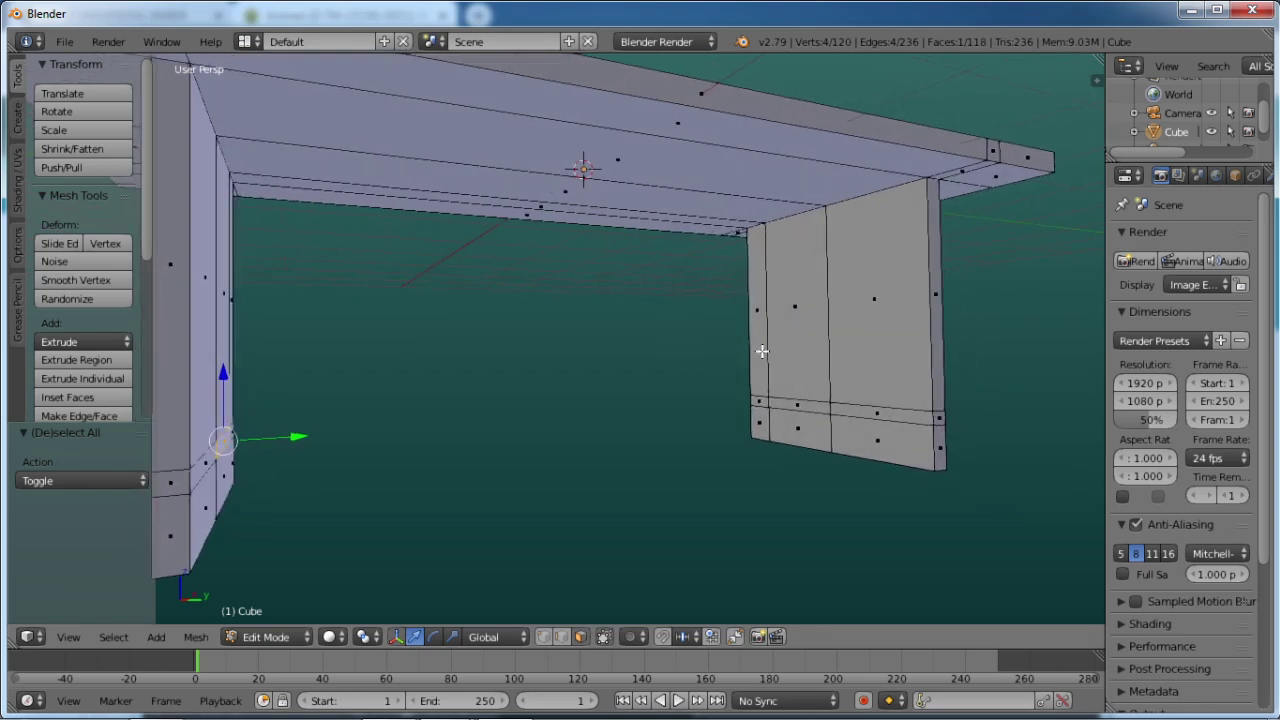
pyautogui.keyDown('shift'); pyautogui.rightClick(812, 405); pyautogui.keyUp('shift')
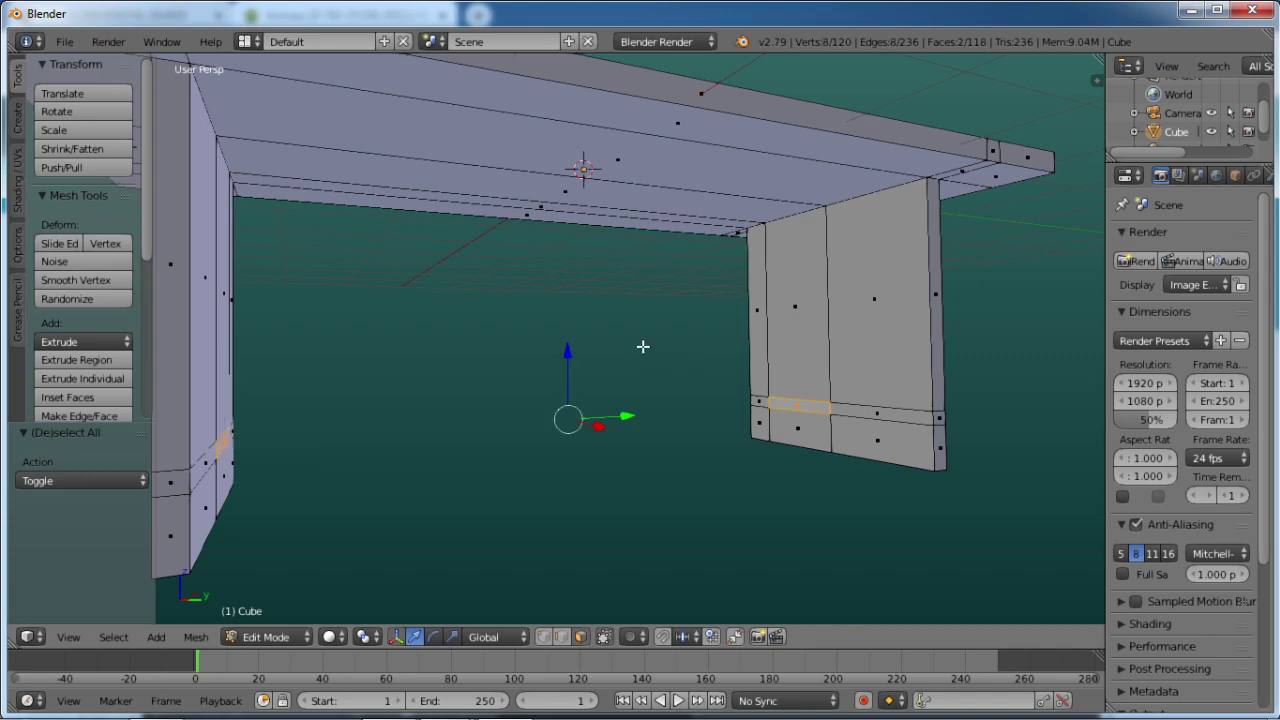
pyautogui.moveTo(643, 346); pyautogui.dragTo(555, 370, button='middle')
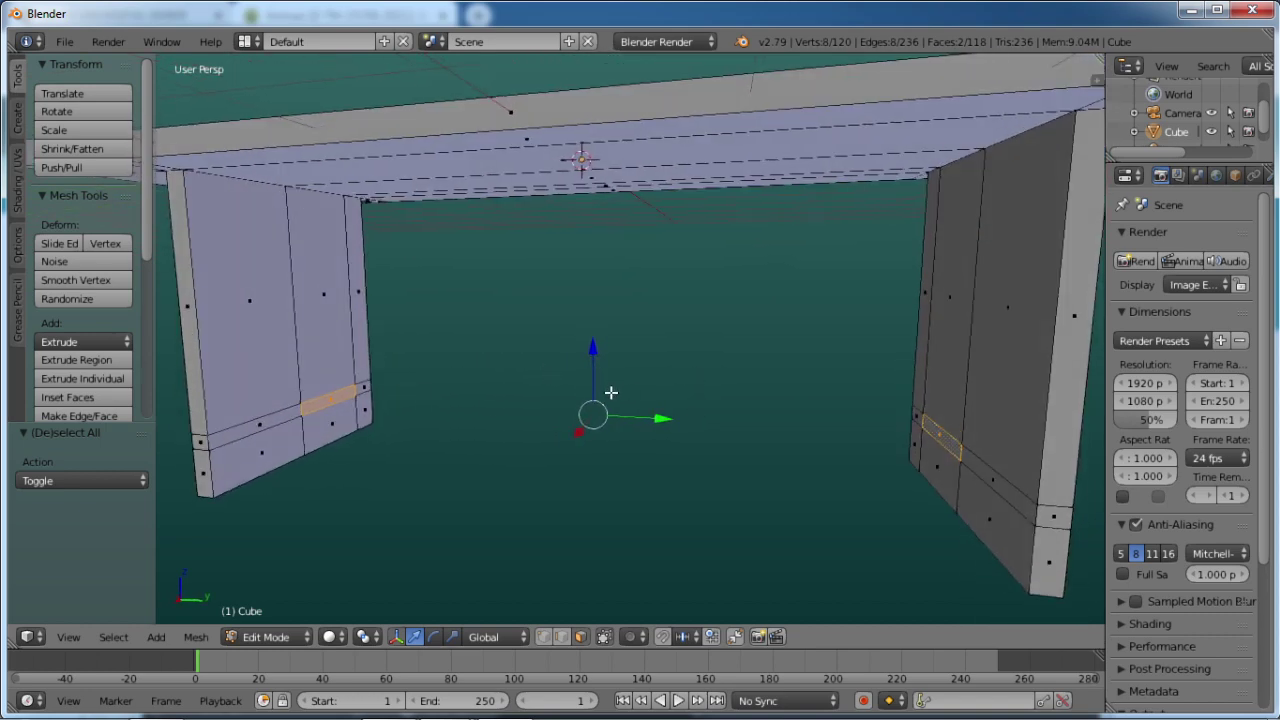
pyautogui.press('w')
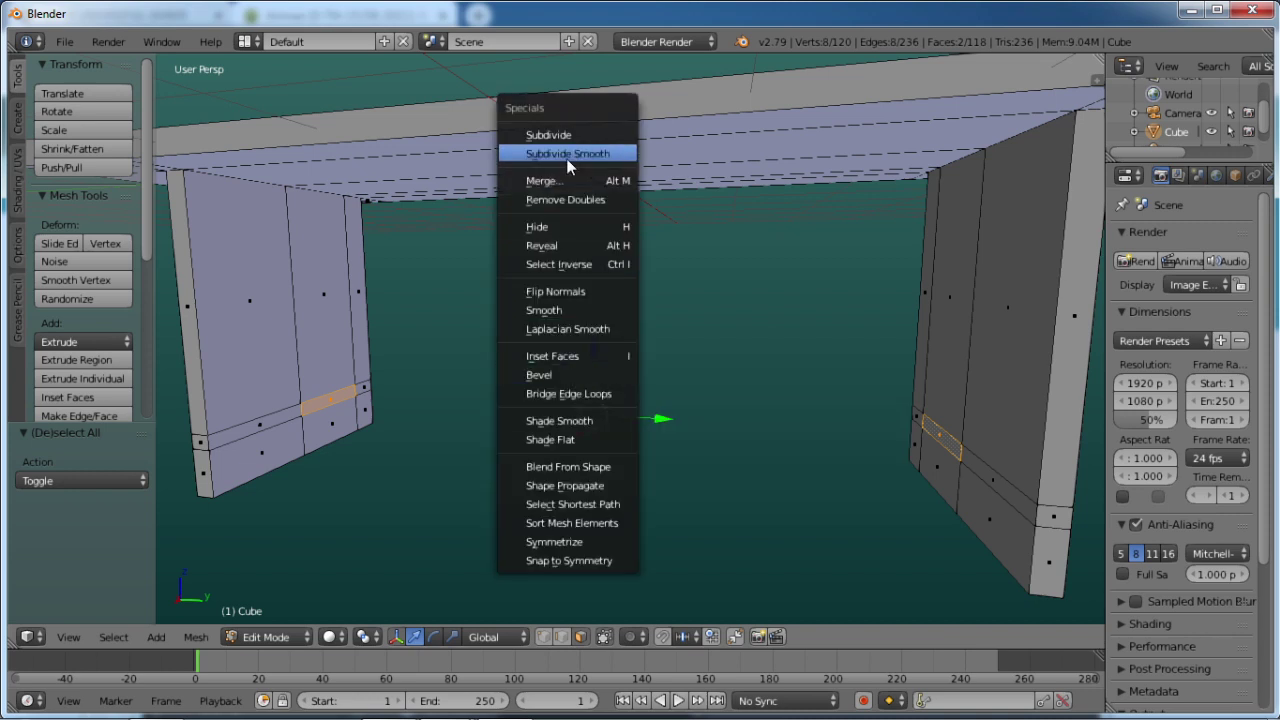
pyautogui.click(593, 397)
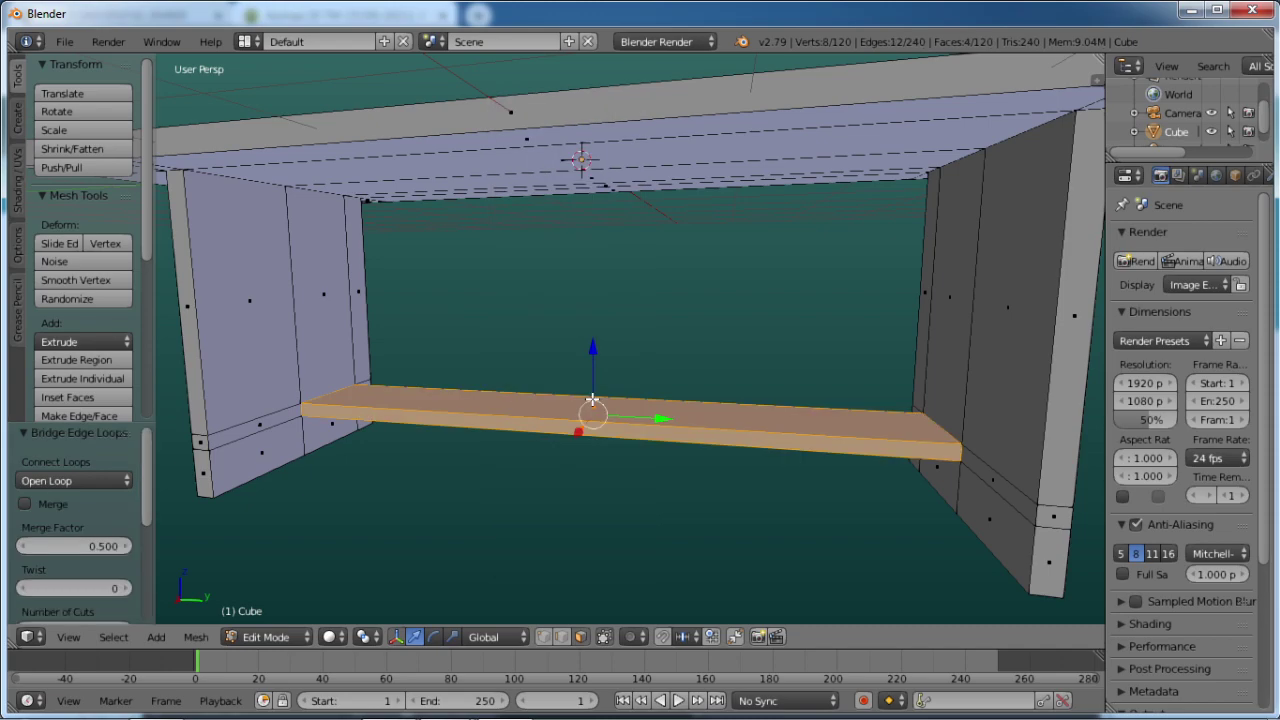
# Deselect everything and examine the crossbar's joints with both legs from several sides and from the table's end.
pyautogui.moveTo(605, 473); pyautogui.dragTo(548, 425, button='middle')
pyautogui.press('a')
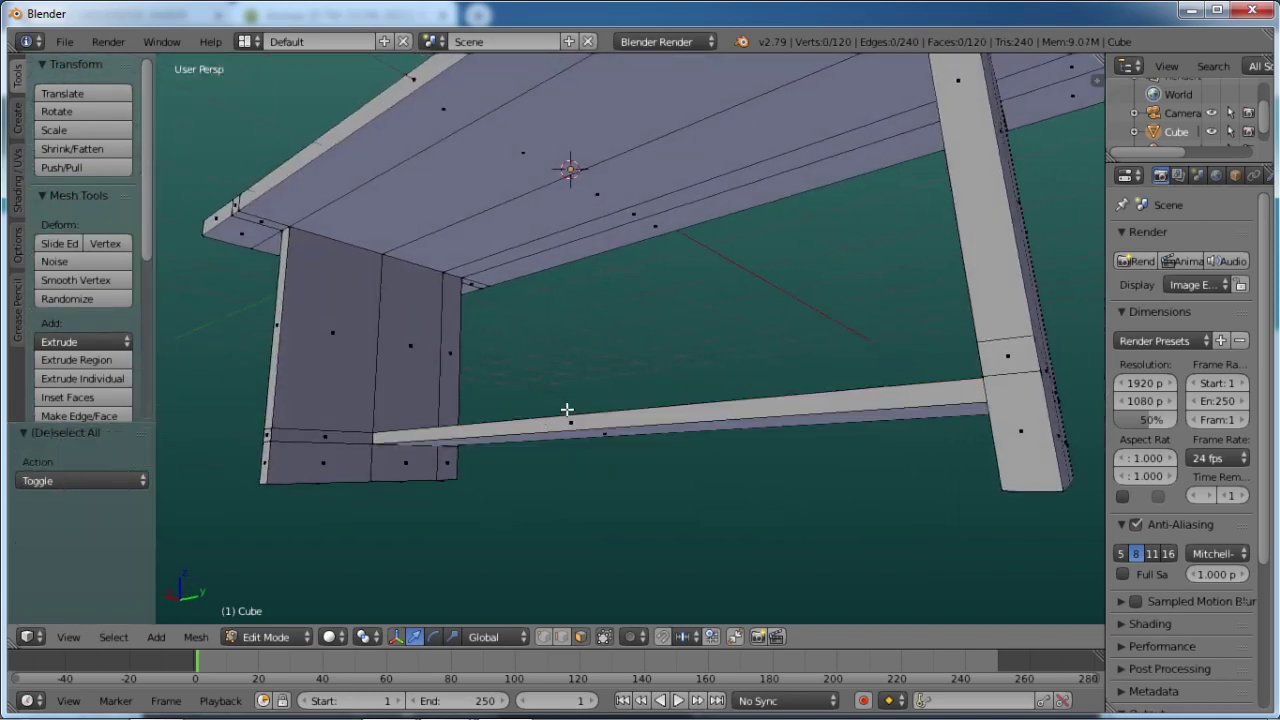
pyautogui.moveTo(643, 397); pyautogui.dragTo(503, 354, button='middle')
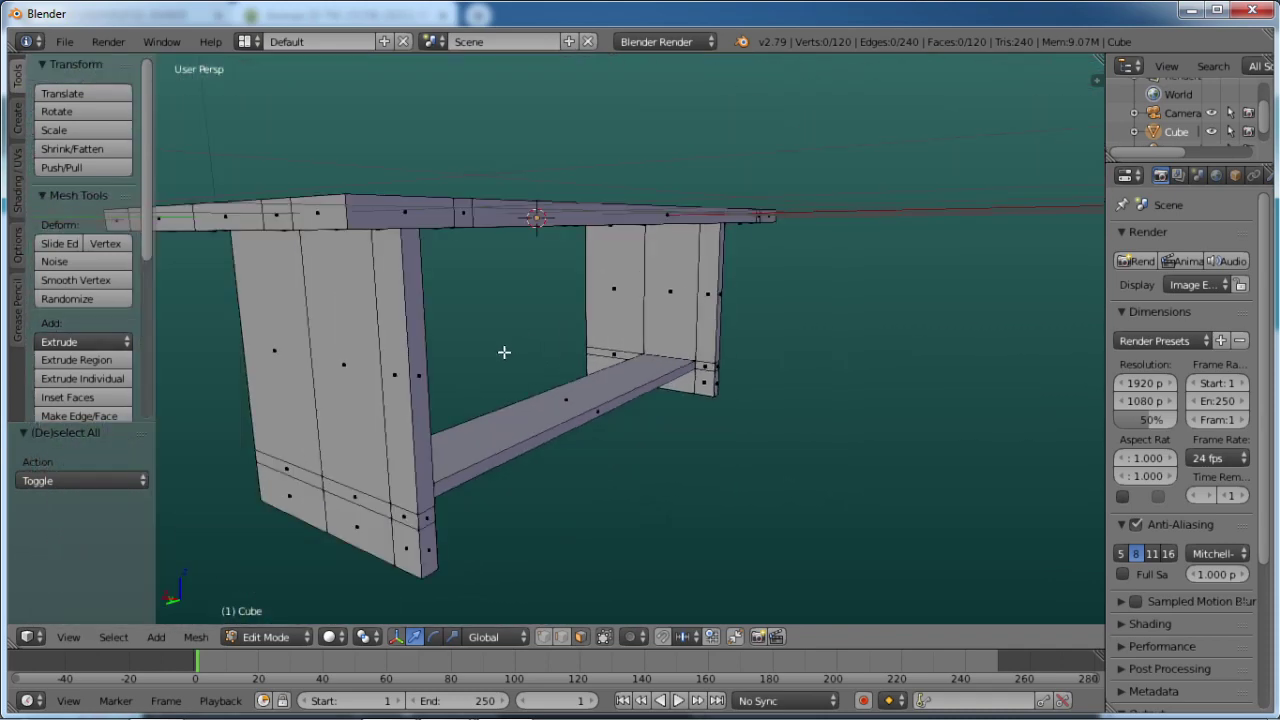
pyautogui.moveTo(778, 354); pyautogui.dragTo(762, 324, button='middle')
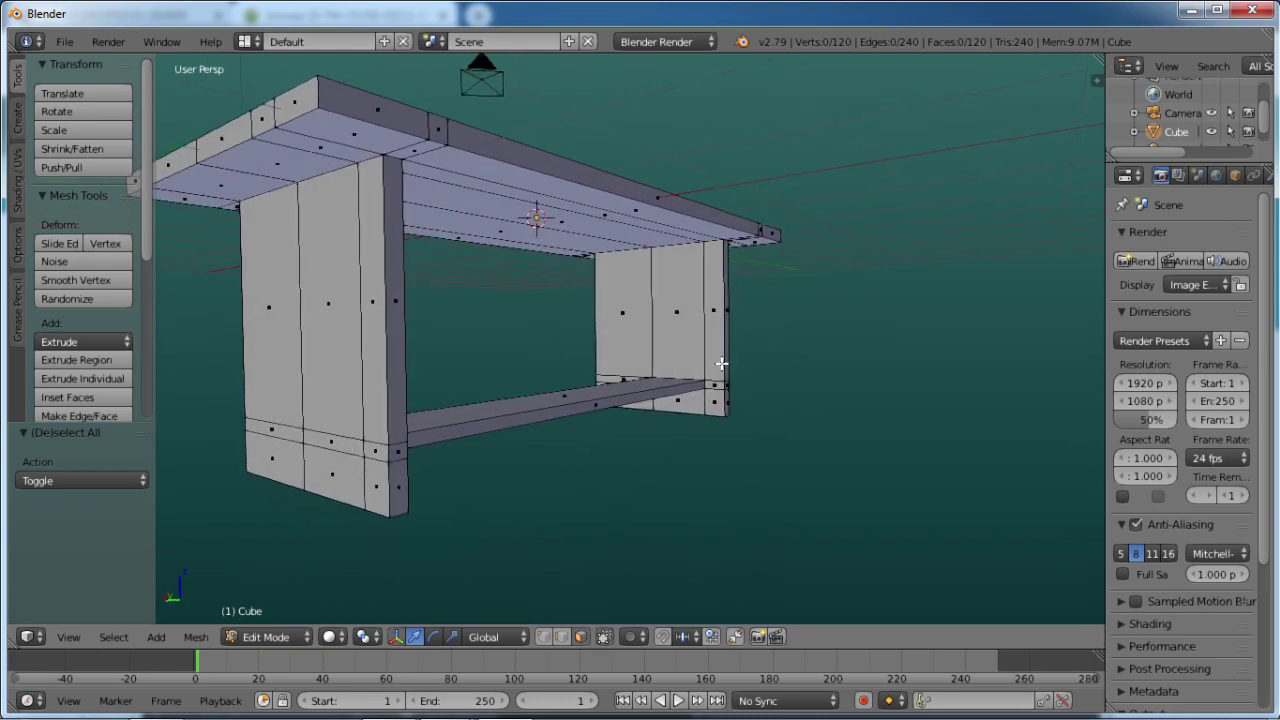
pyautogui.moveTo(714, 363); pyautogui.dragTo(489, 363, button='middle')
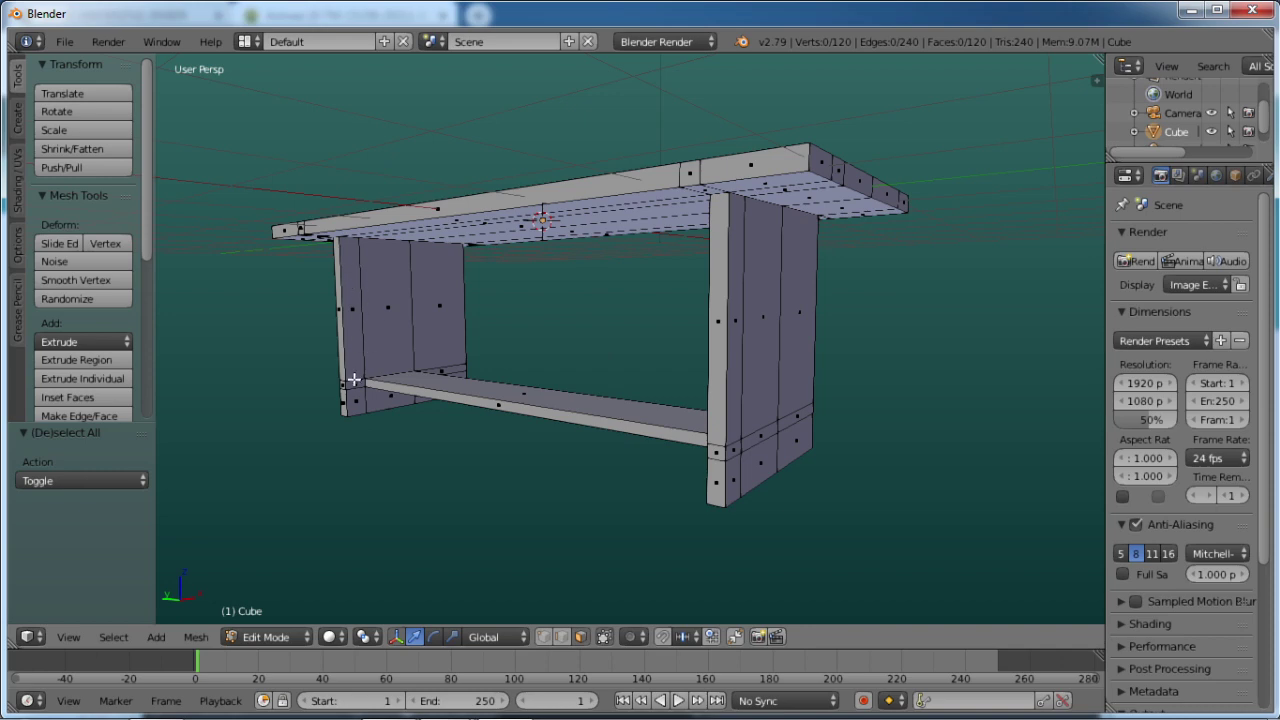
pyautogui.moveTo(468, 314); pyautogui.dragTo(680, 326, button='middle')
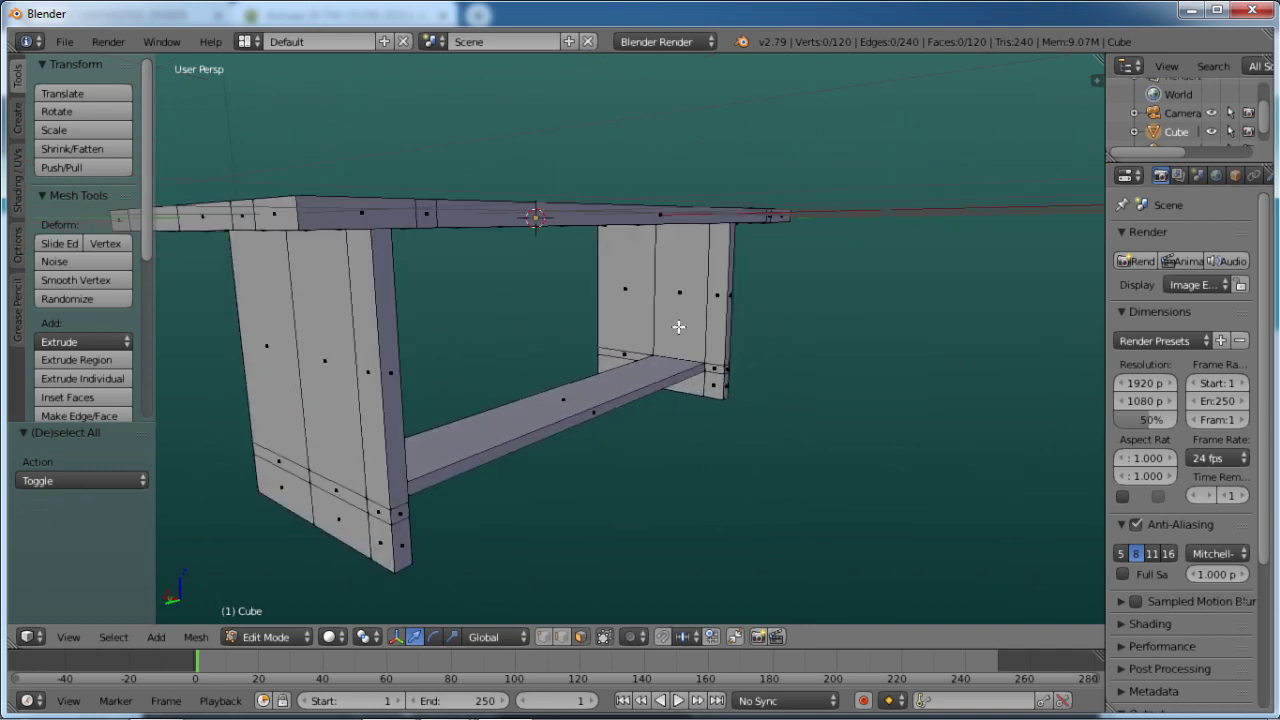
pyautogui.moveTo(764, 357); pyautogui.dragTo(783, 337, button='middle')
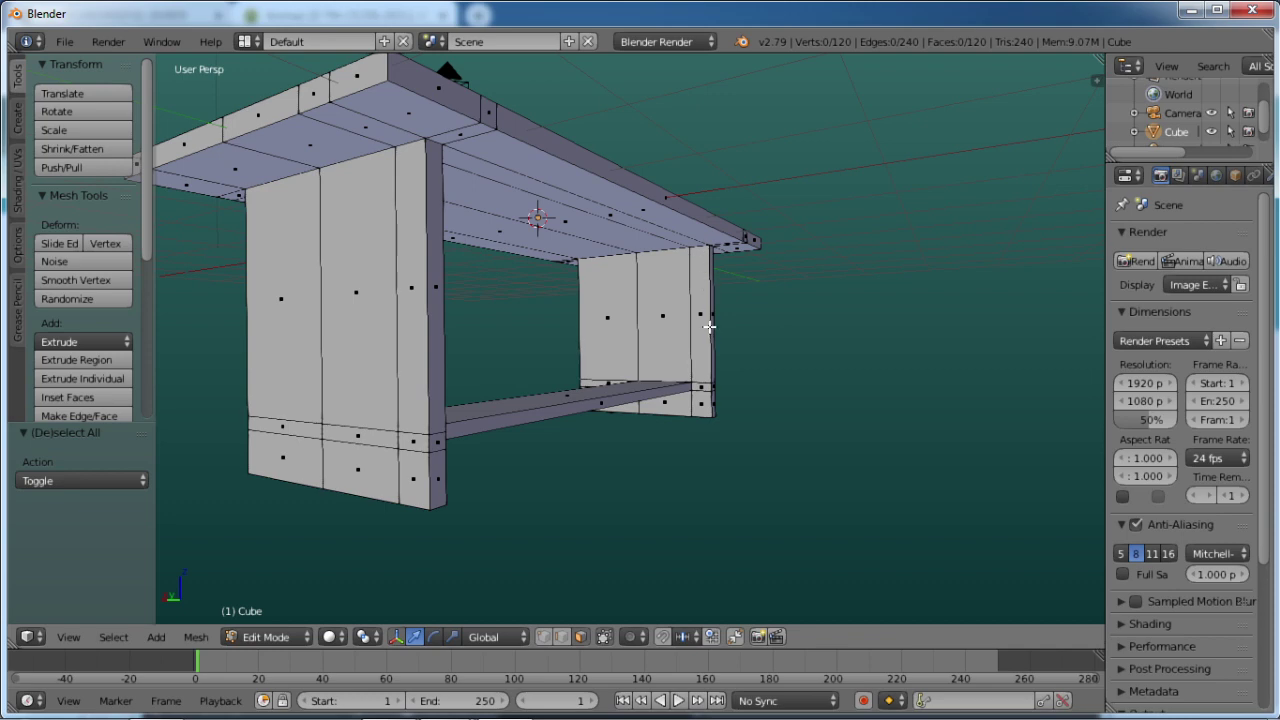
pyautogui.moveTo(709, 326); pyautogui.dragTo(613, 306, button='middle')
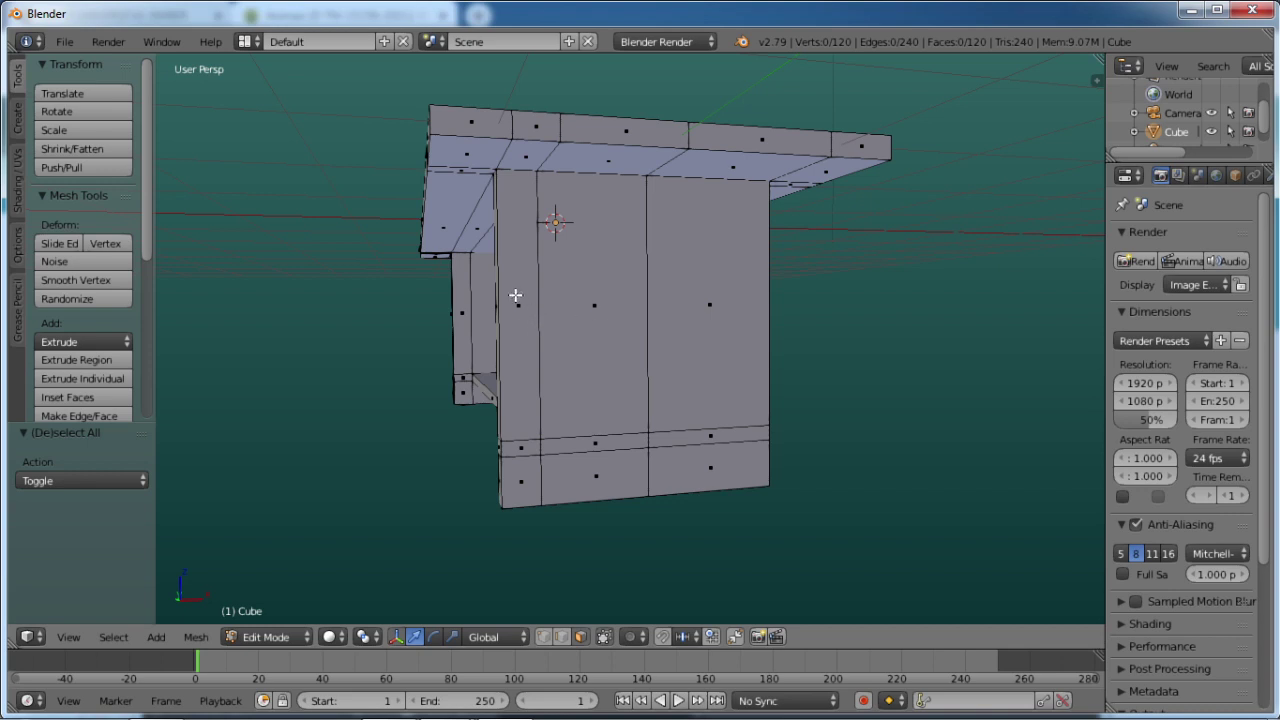
pyautogui.moveTo(557, 291); pyautogui.dragTo(530, 305, button='middle')
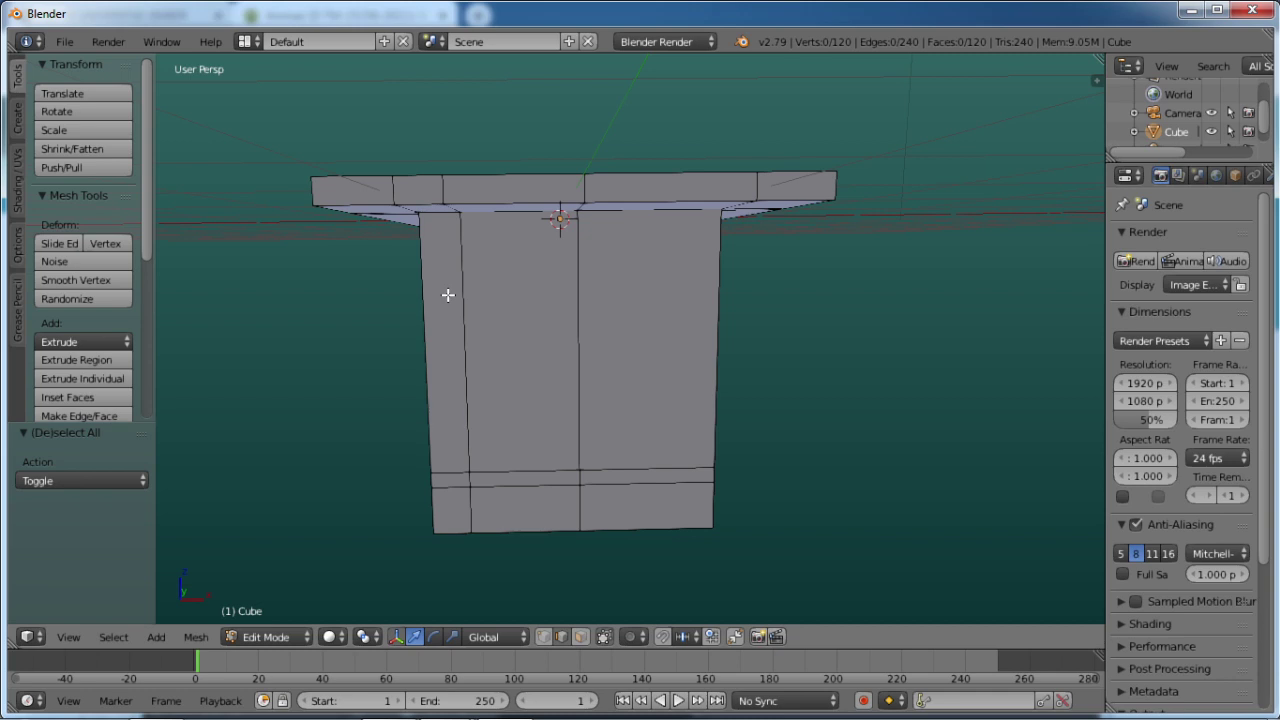
# Add two evenly spaced lengthwise loop cuts in the narrow strip between the legs' outer edge and the crossbar side, without sliding them.
pyautogui.hotkey('ctrl', 'r')
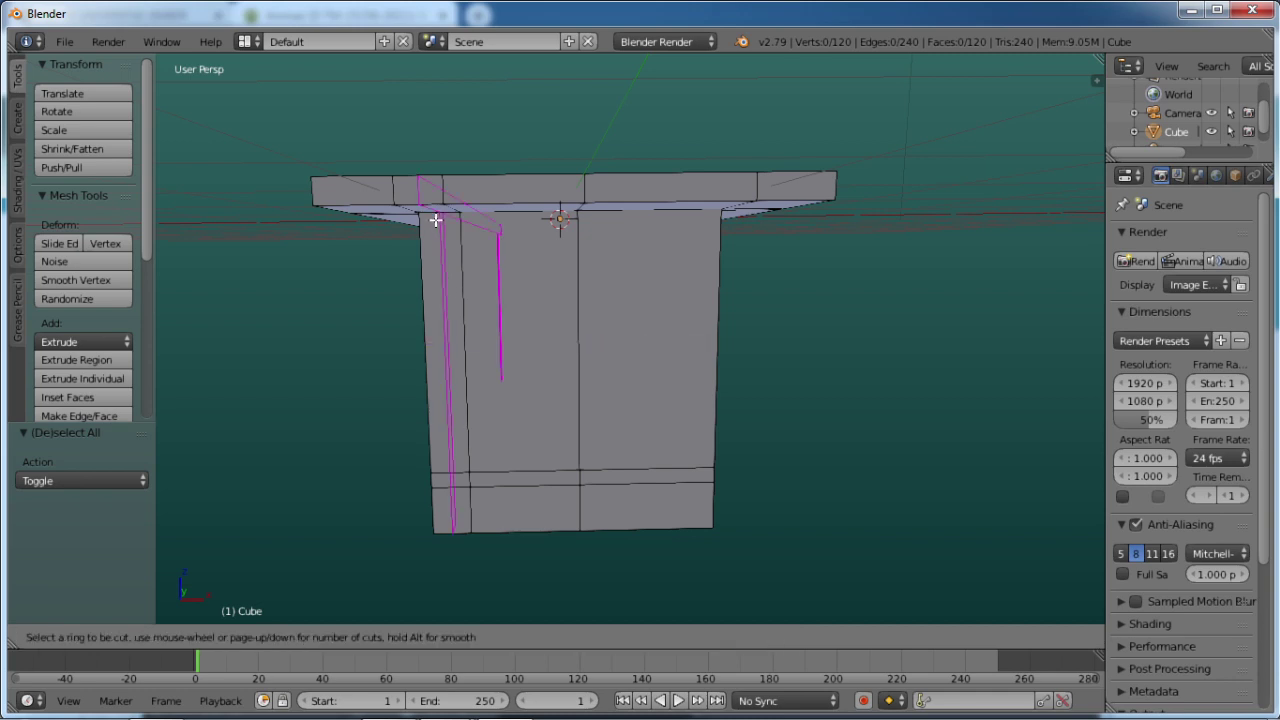
pyautogui.scroll(1, 436, 220)
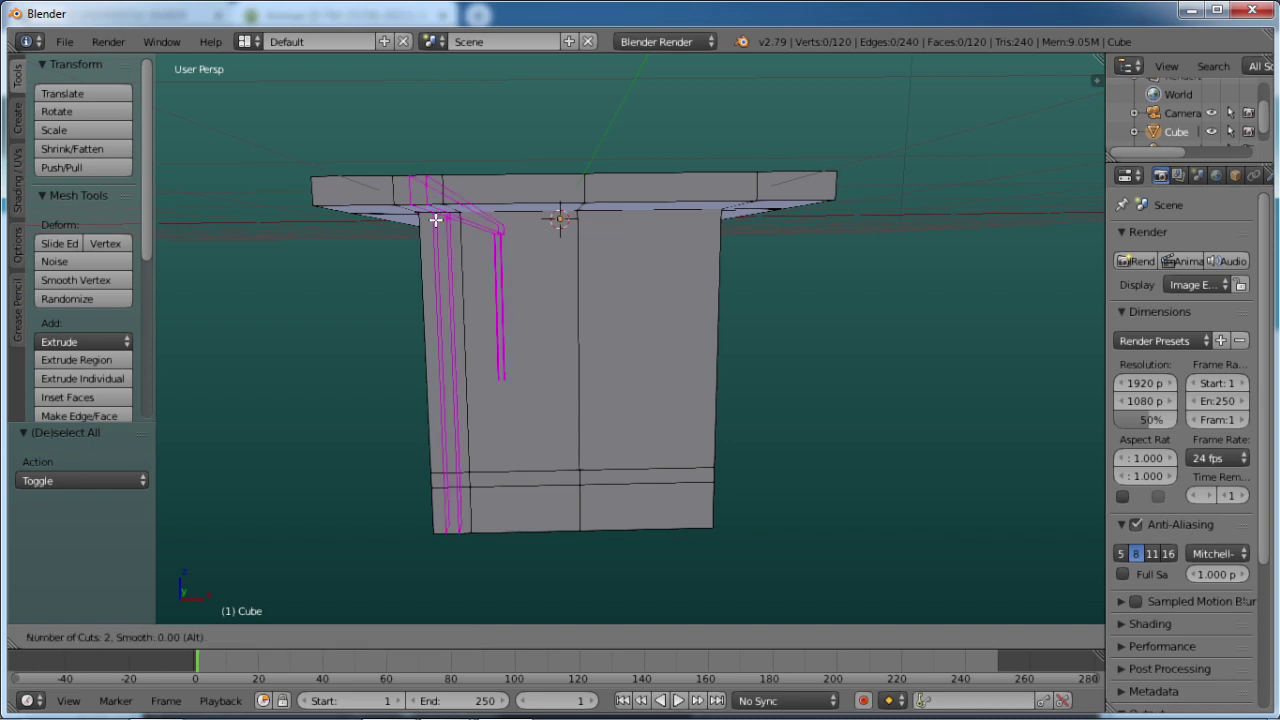
pyautogui.click(436, 220)
pyautogui.rightClick(436, 220)
# Bring the two new edge loops closer together by scaling them along X by about 0.42, and deselect everything.
pyautogui.moveTo(521, 321); pyautogui.dragTo(598, 315, button='middle')
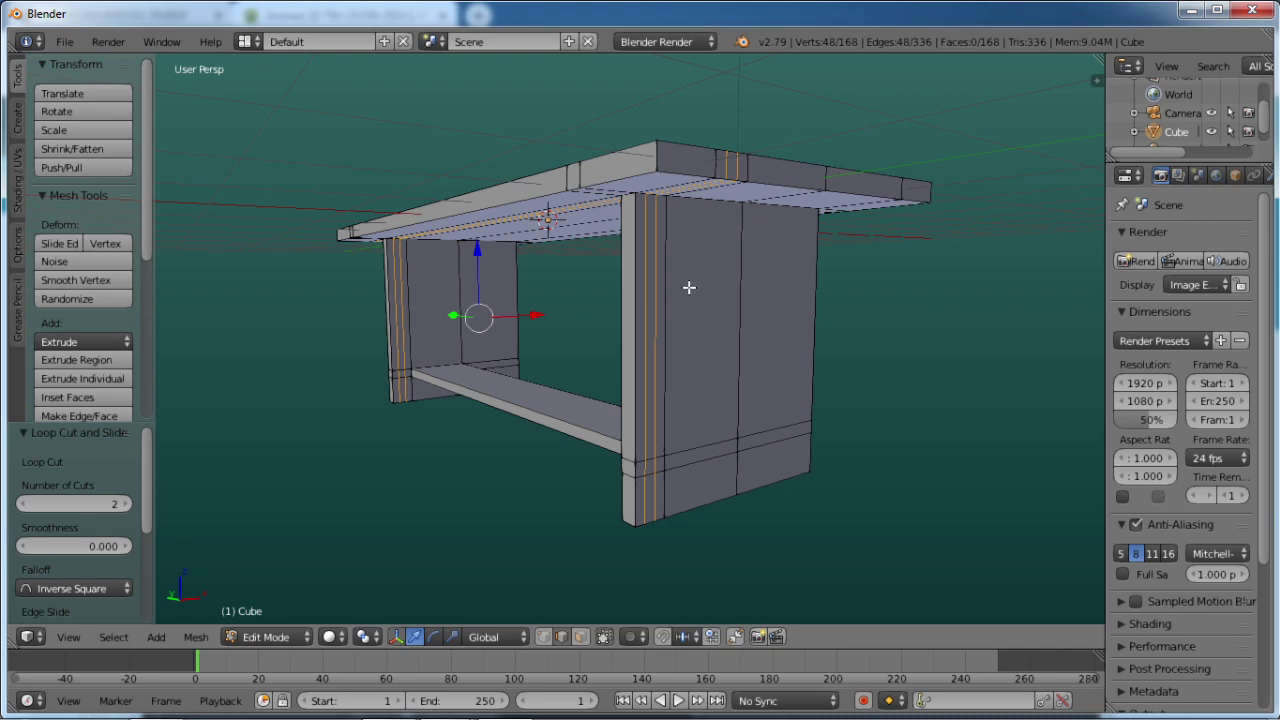
pyautogui.moveTo(689, 287); pyautogui.dragTo(583, 334, button='middle')
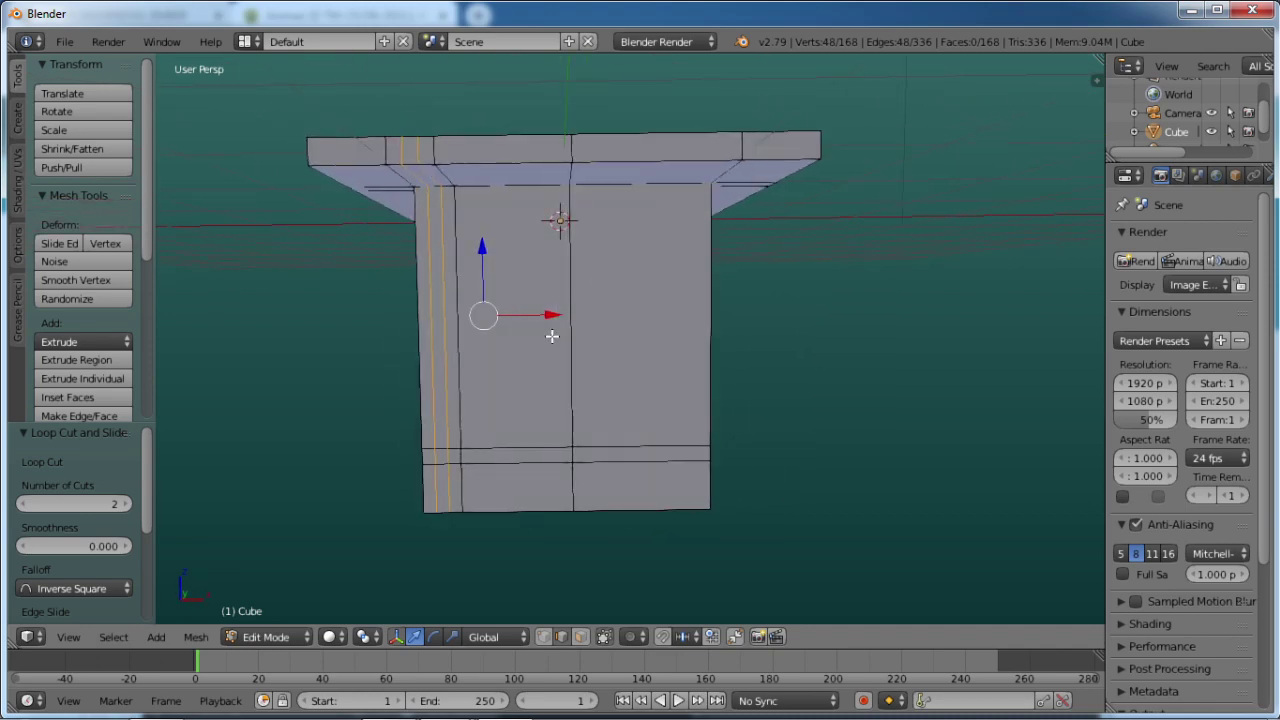
pyautogui.scroll(5, 440, 440)
pyautogui.scroll(2, 440, 429)
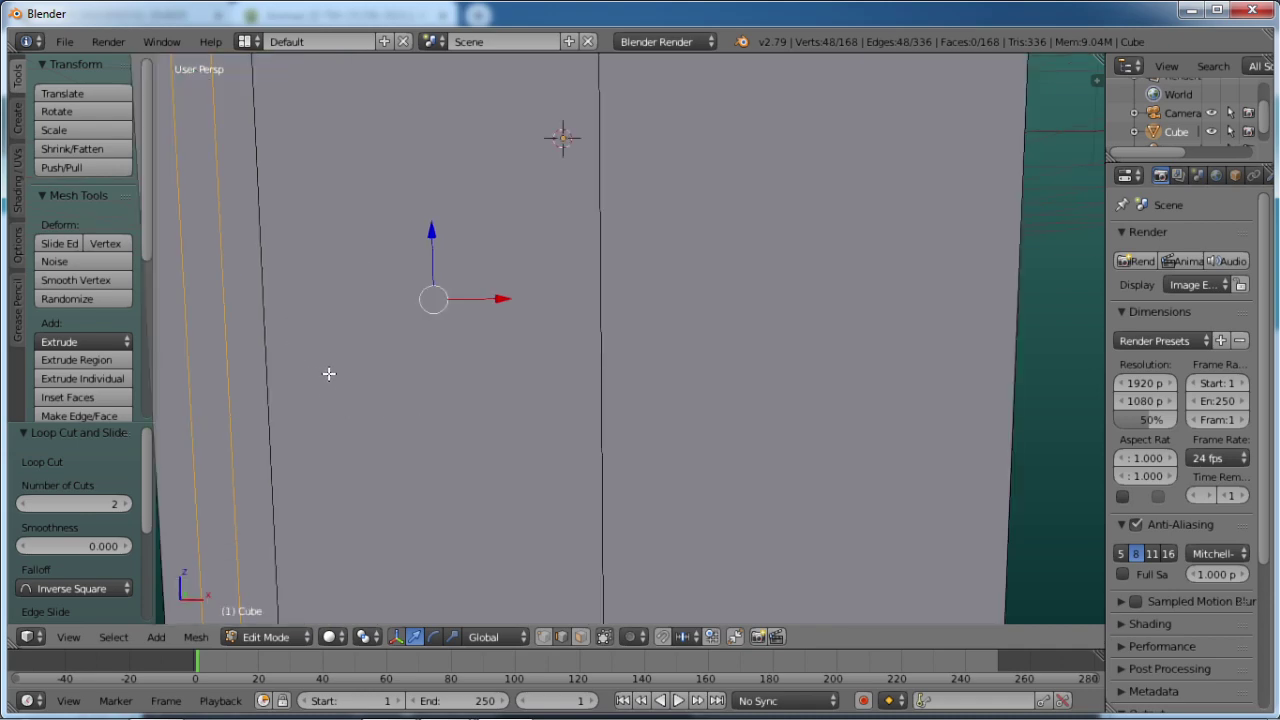
pyautogui.moveTo(289, 343)
pyautogui.mouseDown(button='middle')
pyautogui.moveTo(348, 323)
pyautogui.moveTo(311, 317)
pyautogui.moveTo(311, 346)
pyautogui.mouseUp(button='middle')
pyautogui.scroll(-3, 367, 355)
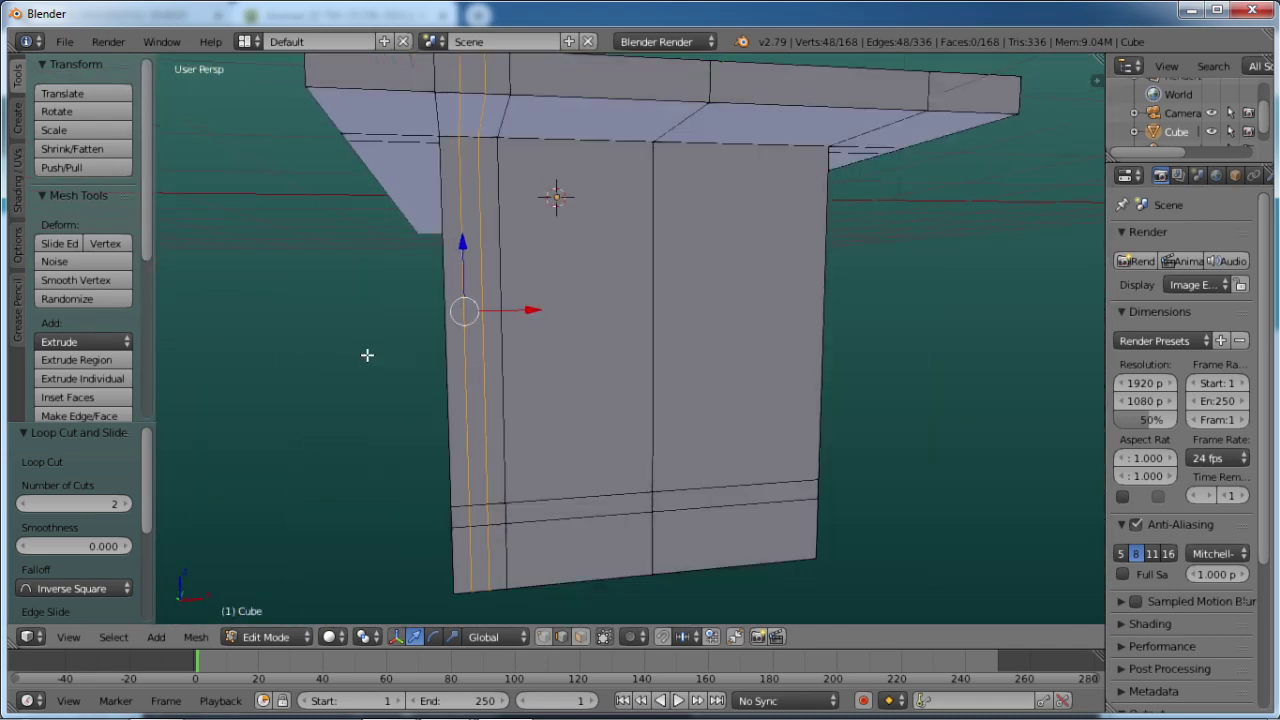
pyautogui.scroll(-1, 367, 355)
pyautogui.scroll(3, 366, 357)
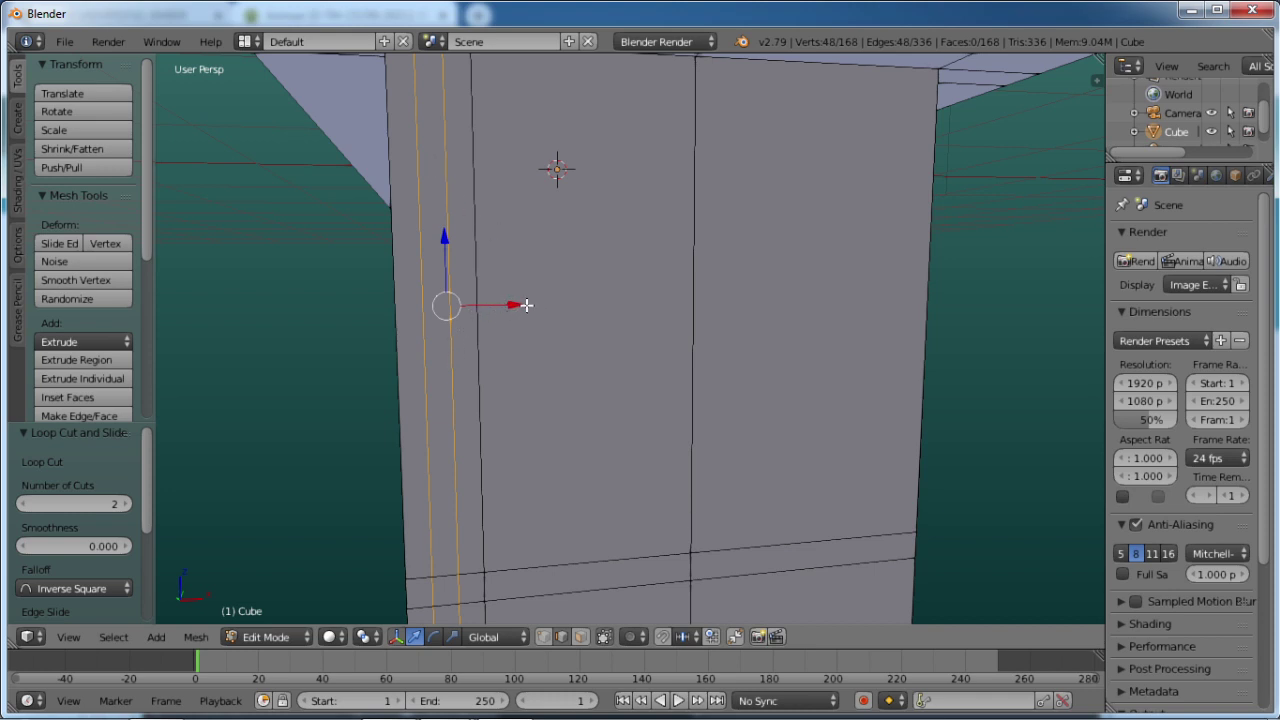
pyautogui.press('s')
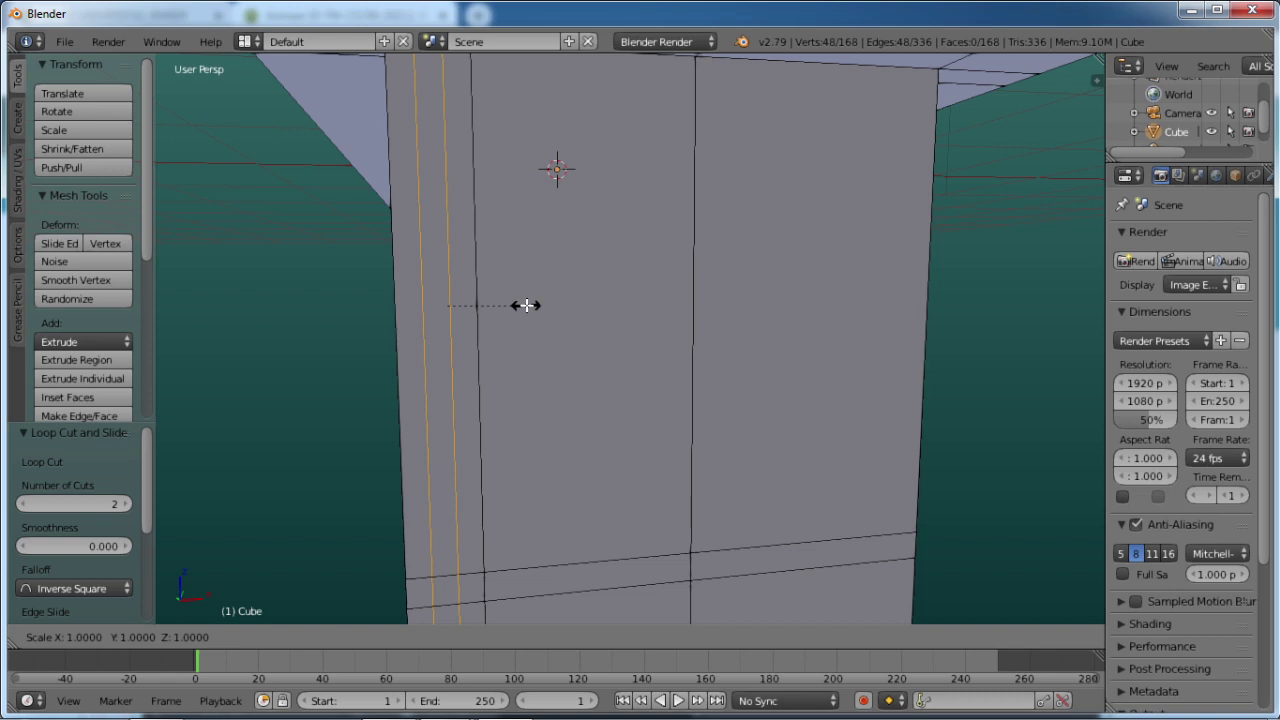
pyautogui.press('x')
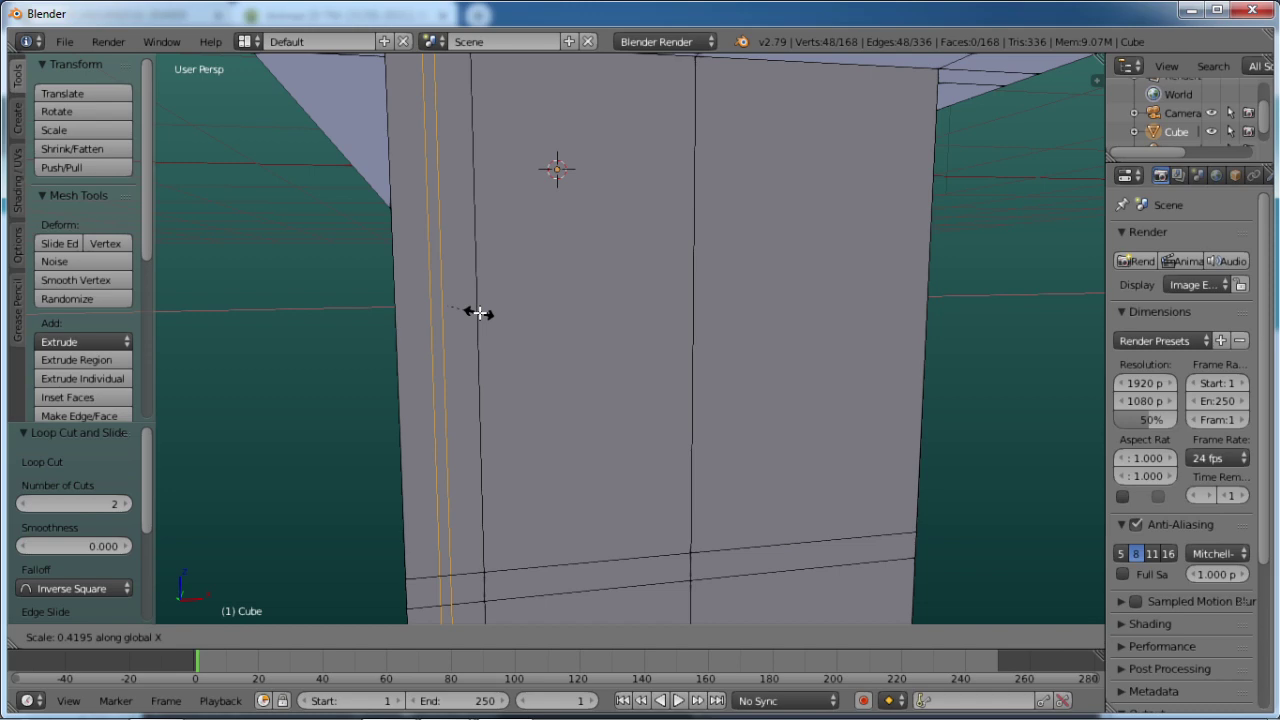
pyautogui.click(478, 313)
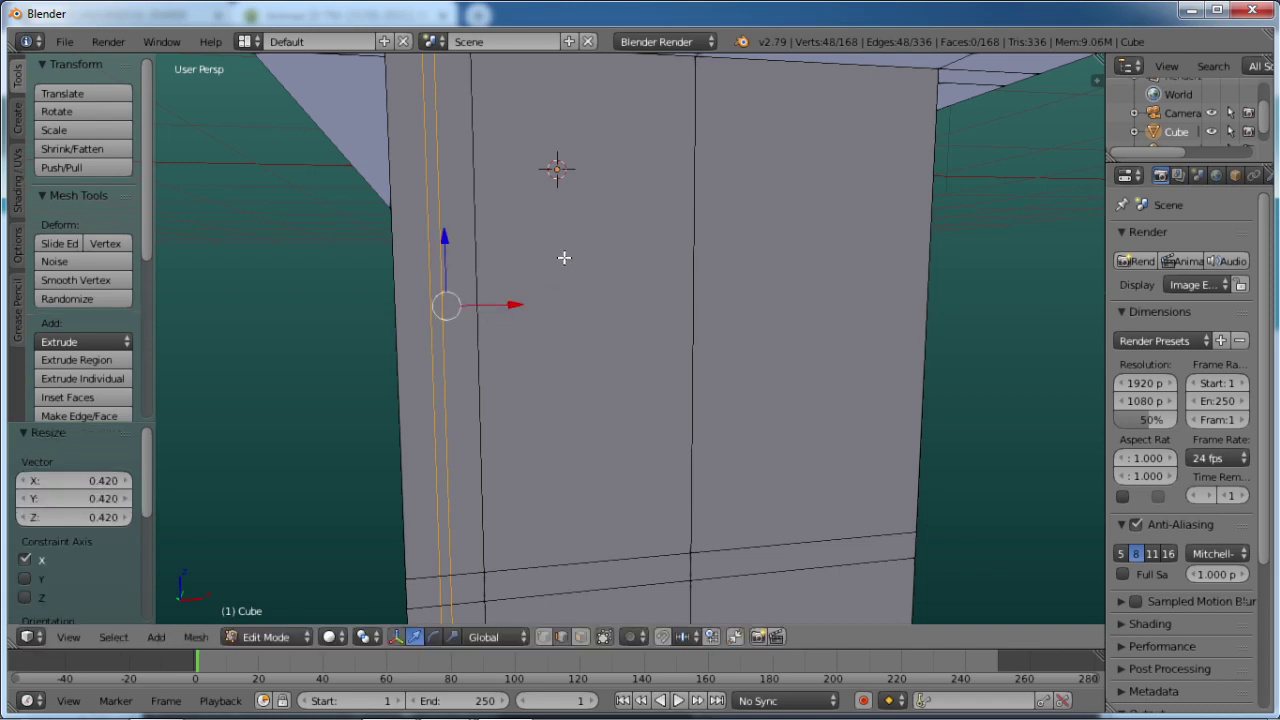
pyautogui.moveTo(566, 260); pyautogui.dragTo(811, 246, button='middle')
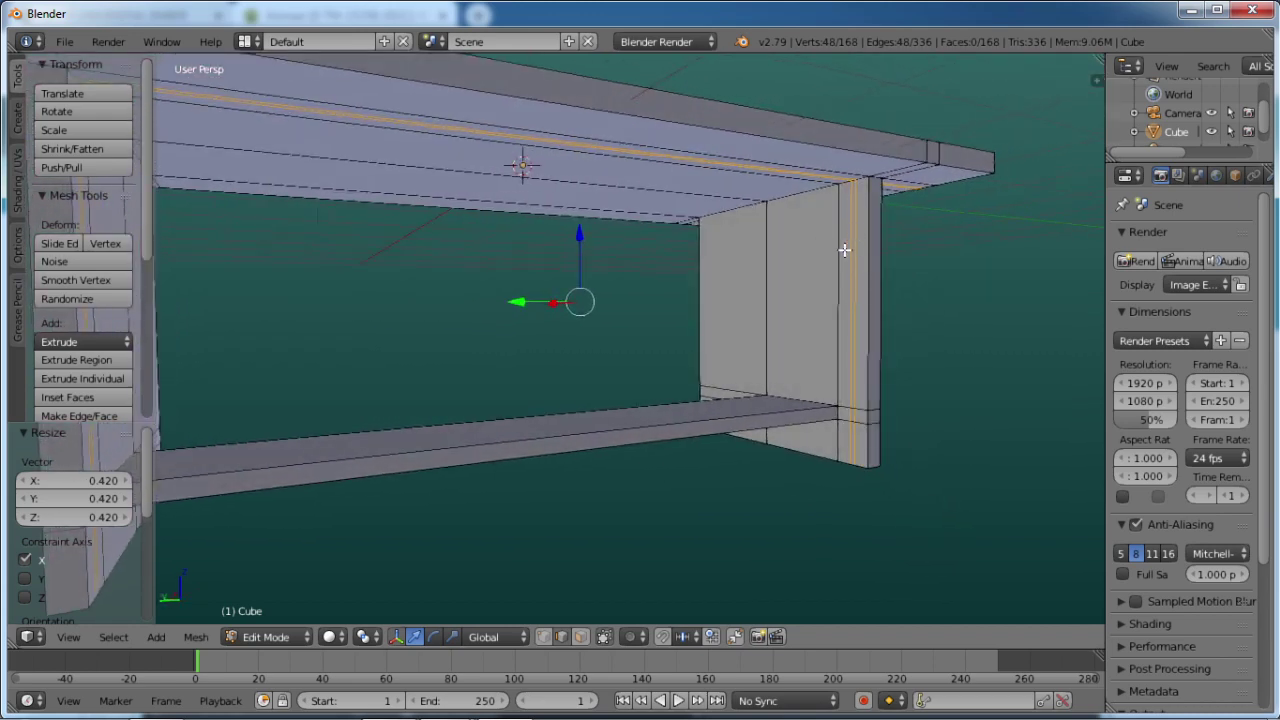
pyautogui.press('a')
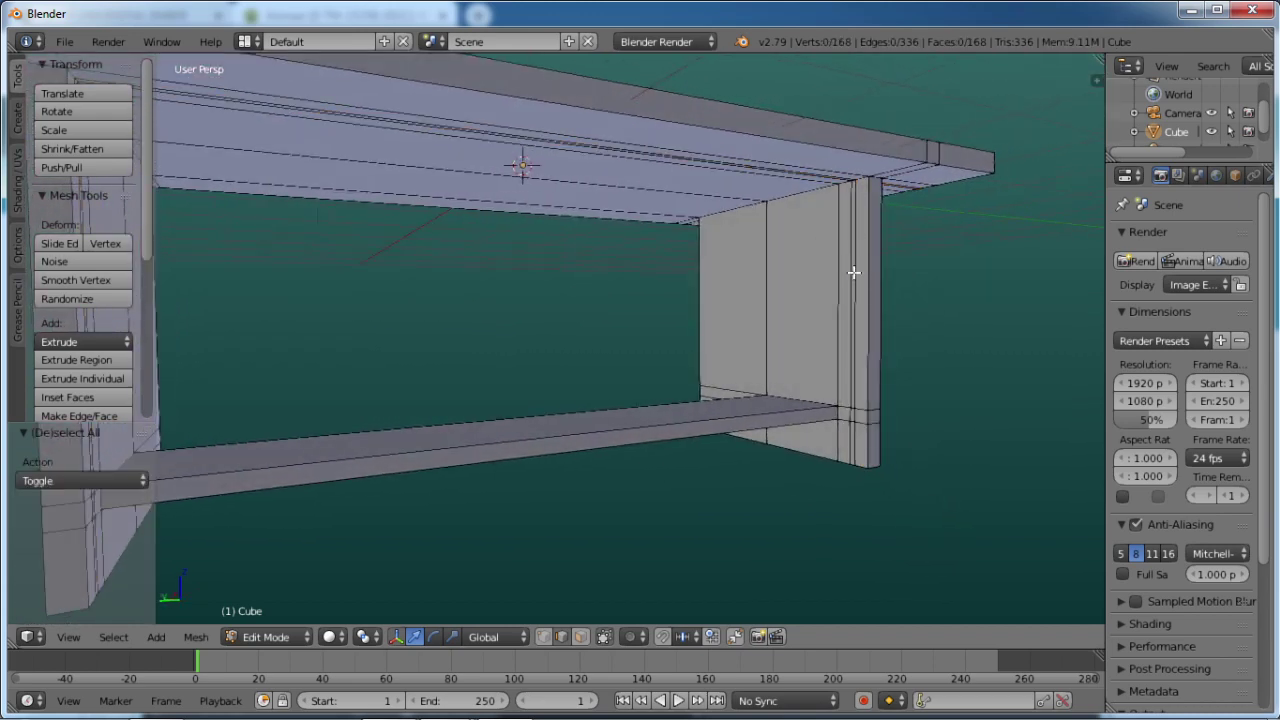
# Add one horizontal loop cut around a leg, midway between the tabletop and the crossbar band, without sliding it.
pyautogui.moveTo(686, 254); pyautogui.dragTo(527, 267, button='middle')
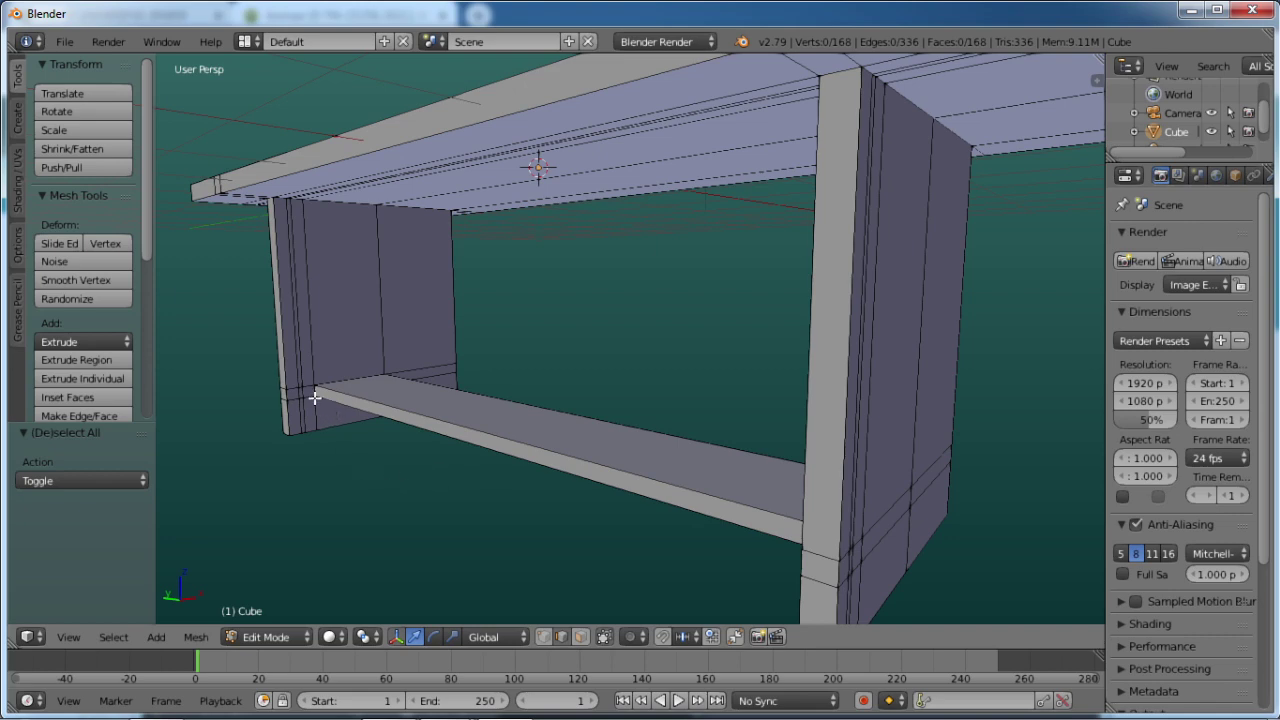
pyautogui.moveTo(469, 277); pyautogui.dragTo(426, 287, button='middle')
pyautogui.scroll(4, 401, 407)
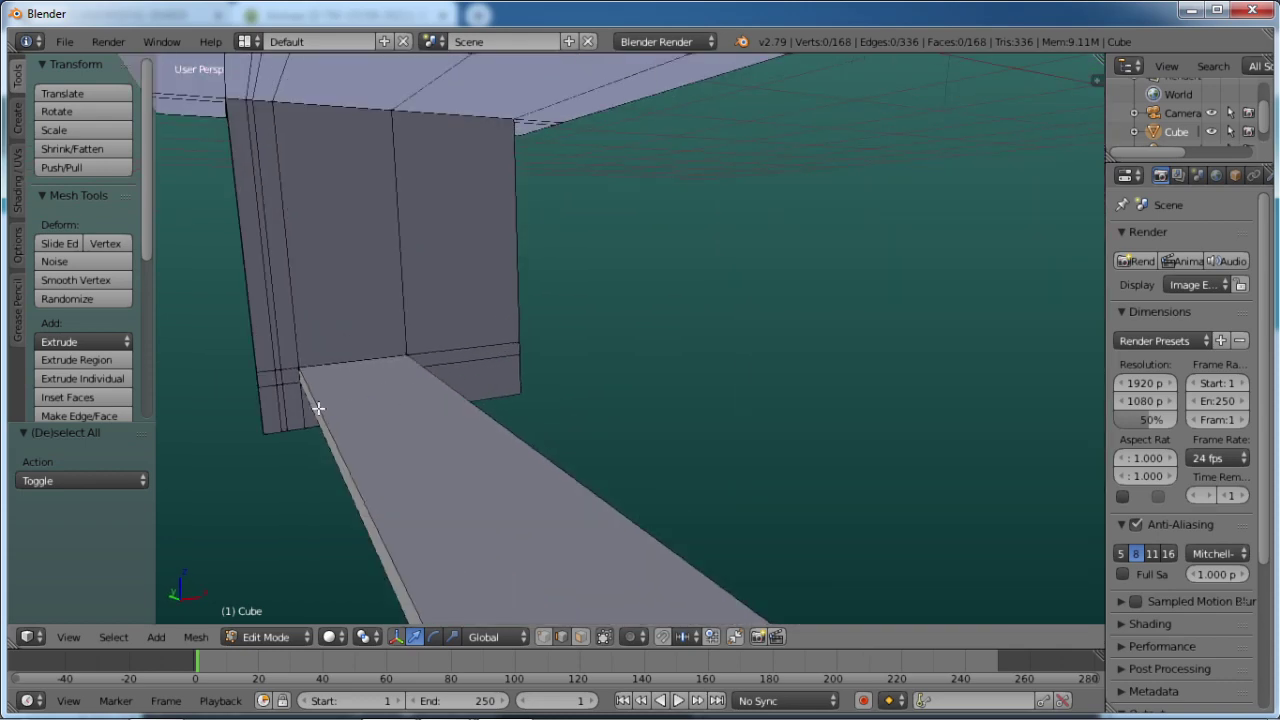
pyautogui.moveTo(318, 408); pyautogui.dragTo(245, 395, button='middle')
pyautogui.moveTo(281, 352); pyautogui.dragTo(572, 403, button='middle')
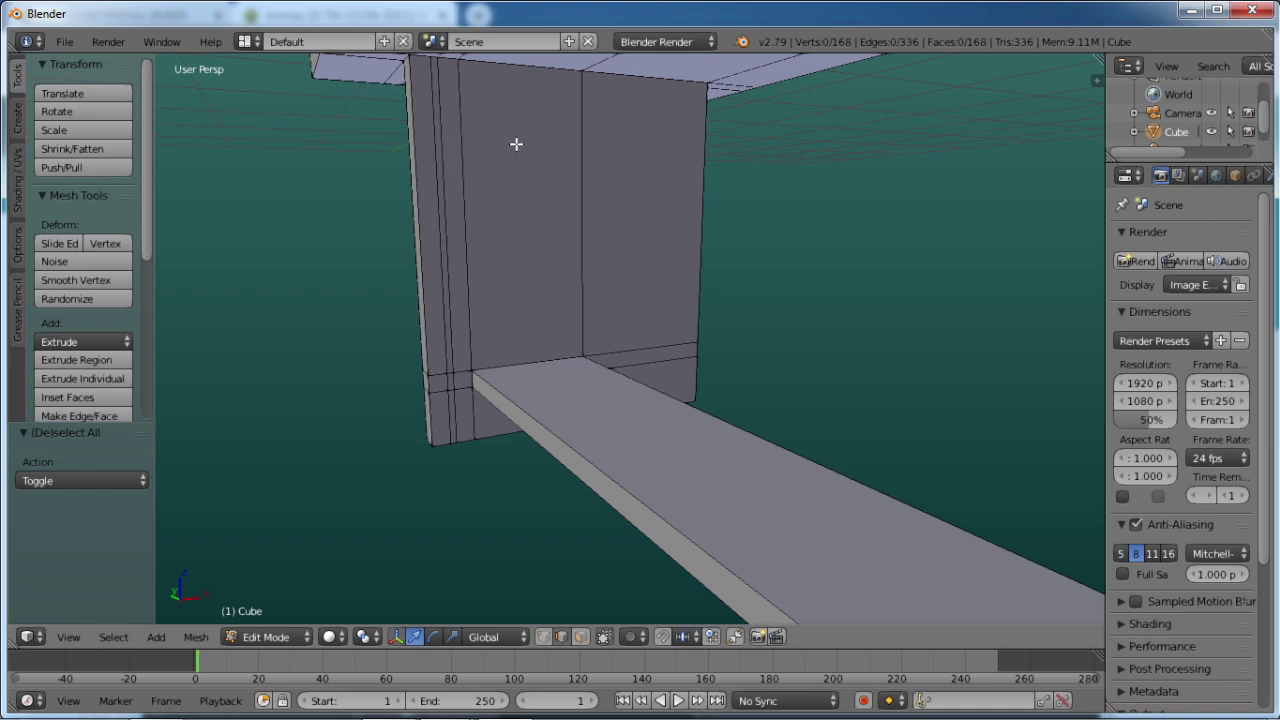
pyautogui.scroll(-5, 515, 136)
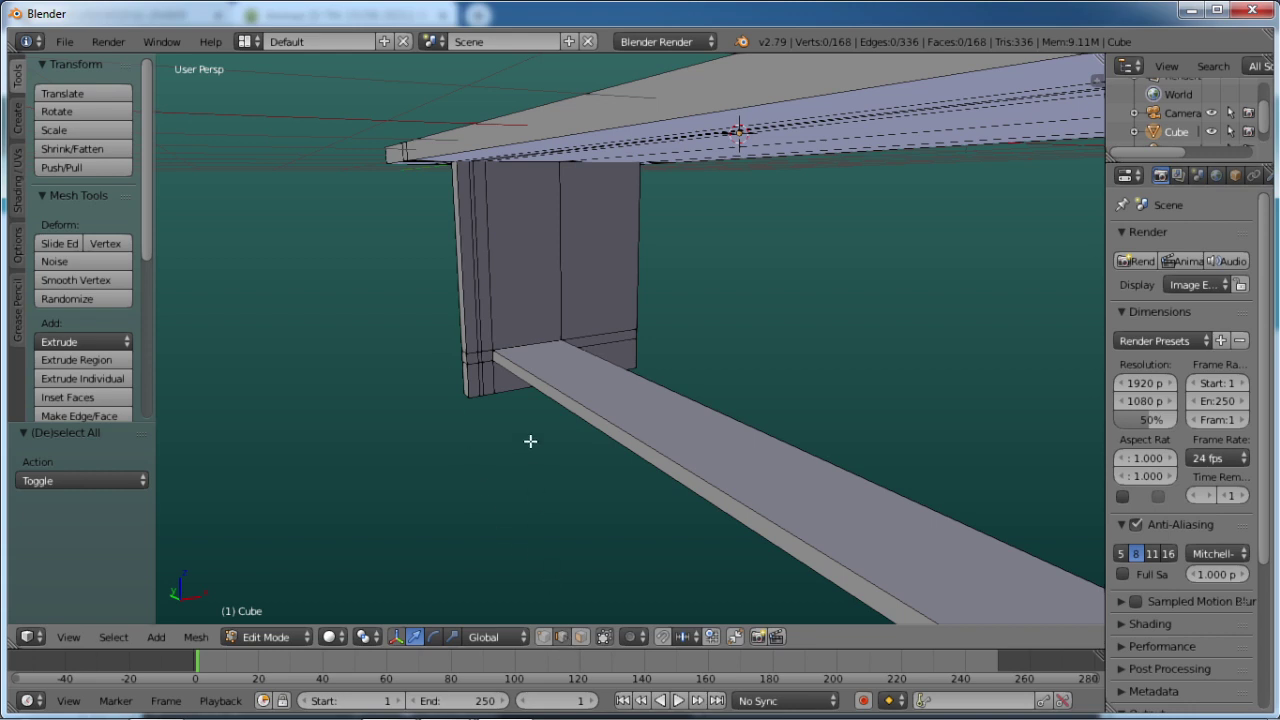
pyautogui.hotkey('ctrl', 'r')
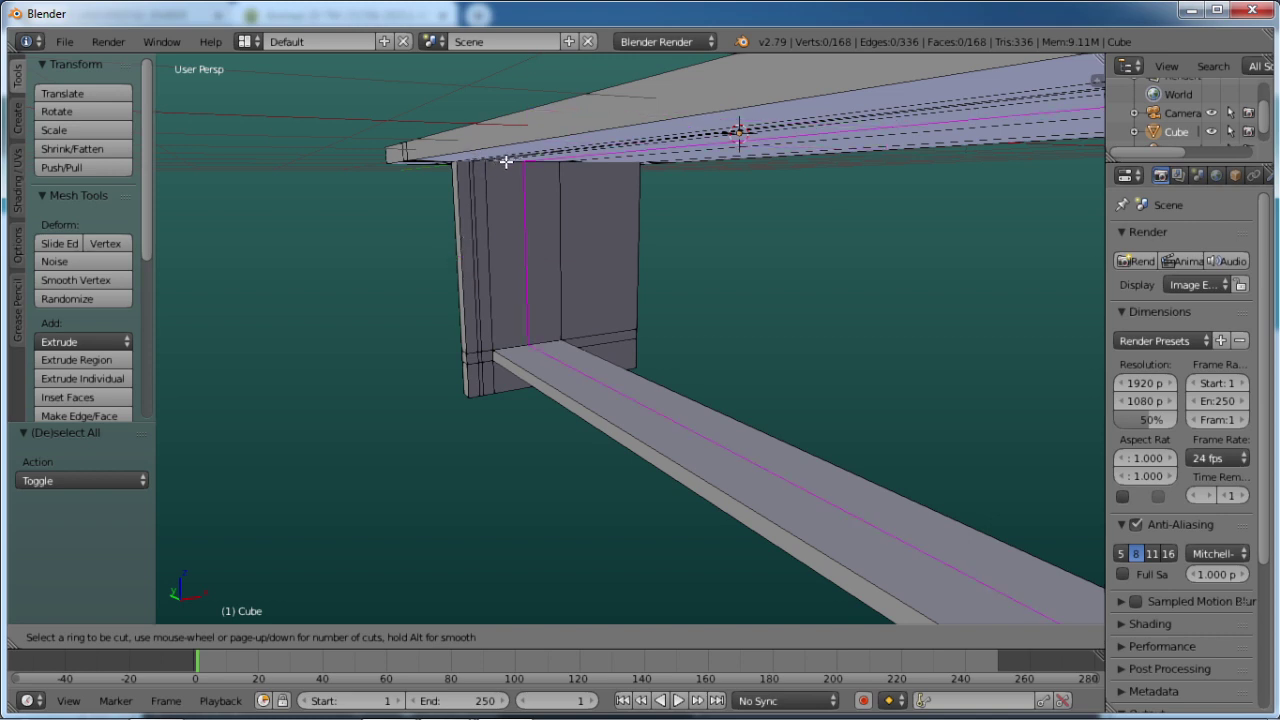
pyautogui.click(449, 258)
pyautogui.rightClick(449, 258)
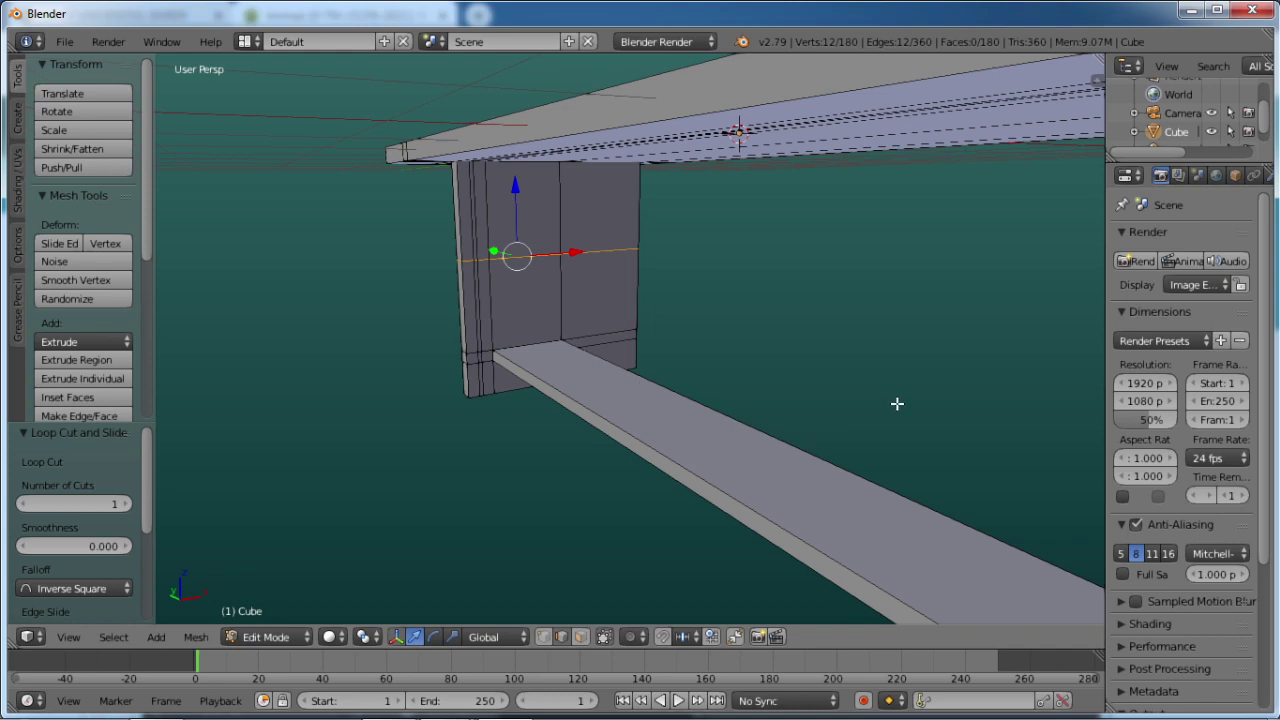
# Add a matching horizontal loop cut around the opposite leg at mid-height above the crossbar band, without sliding it.
pyautogui.moveTo(617, 350); pyautogui.dragTo(846, 309, button='middle')
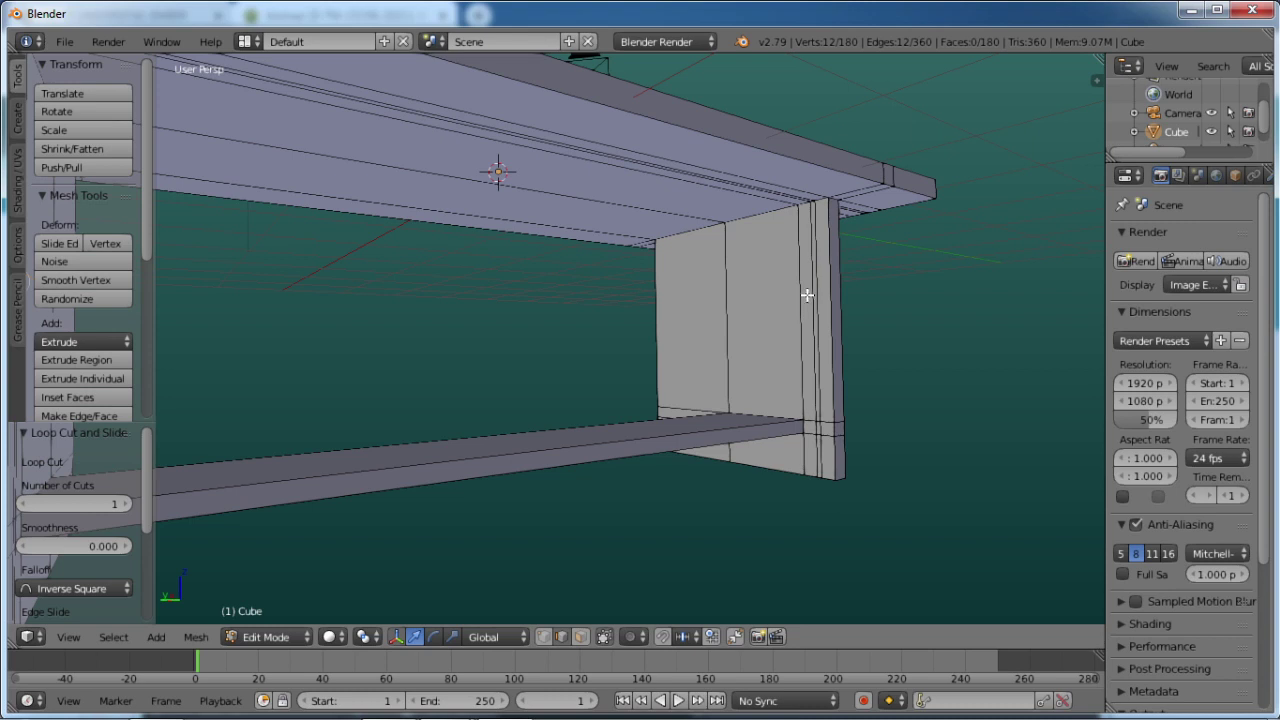
pyautogui.hotkey('ctrl', 'r')
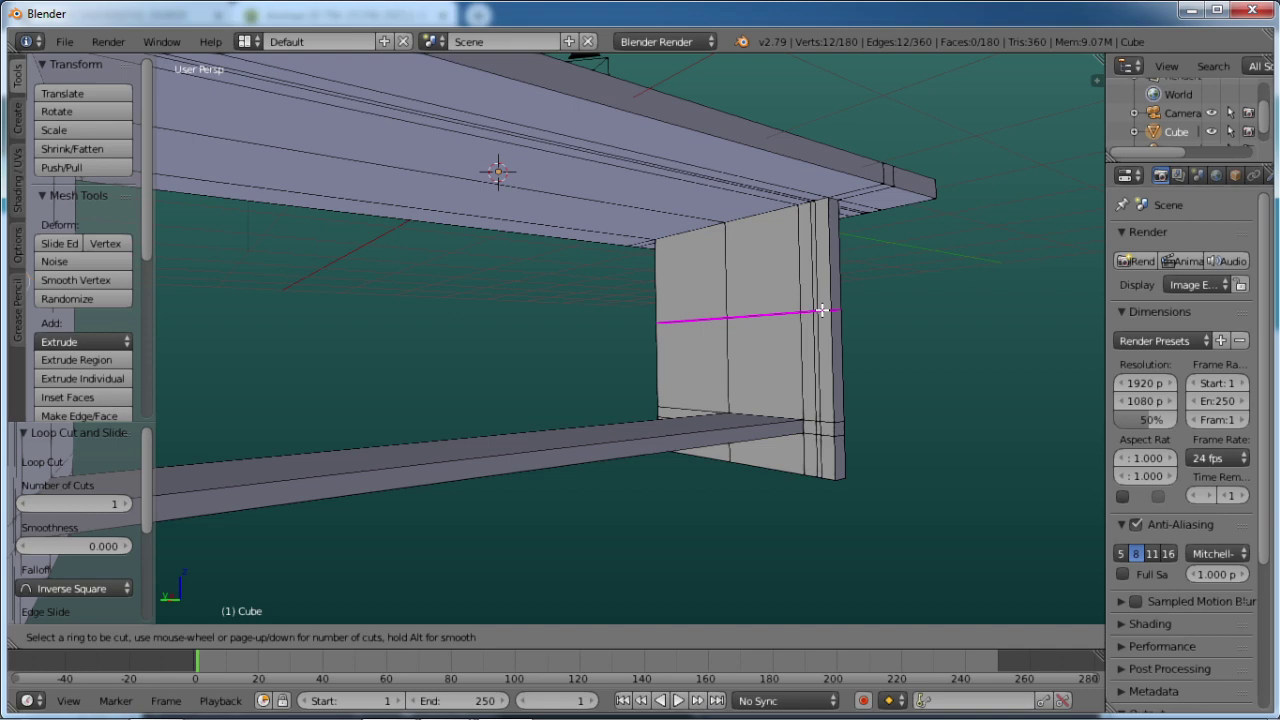
pyautogui.click(821, 310)
pyautogui.rightClick(821, 310)
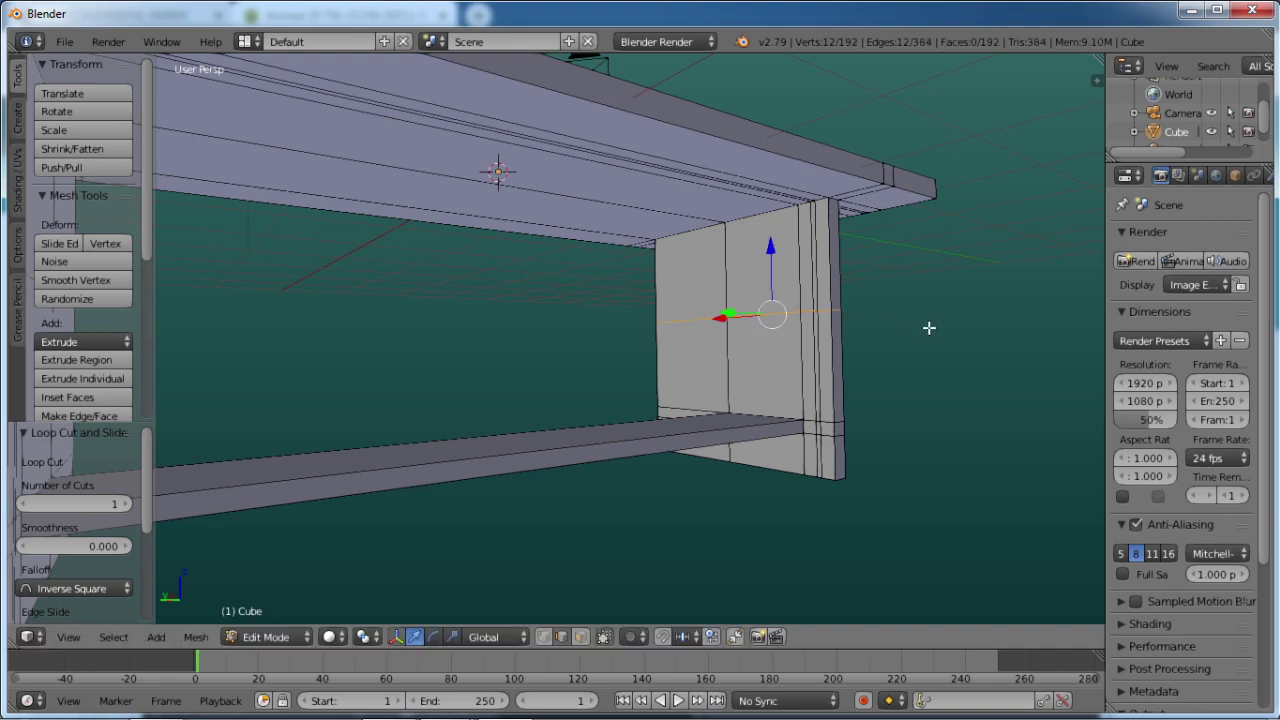
# Add the opposite leg's mid-height edge loop to the selection and move both loops up about 0.565 along Z.
pyautogui.moveTo(929, 327); pyautogui.dragTo(870, 341, button='middle')
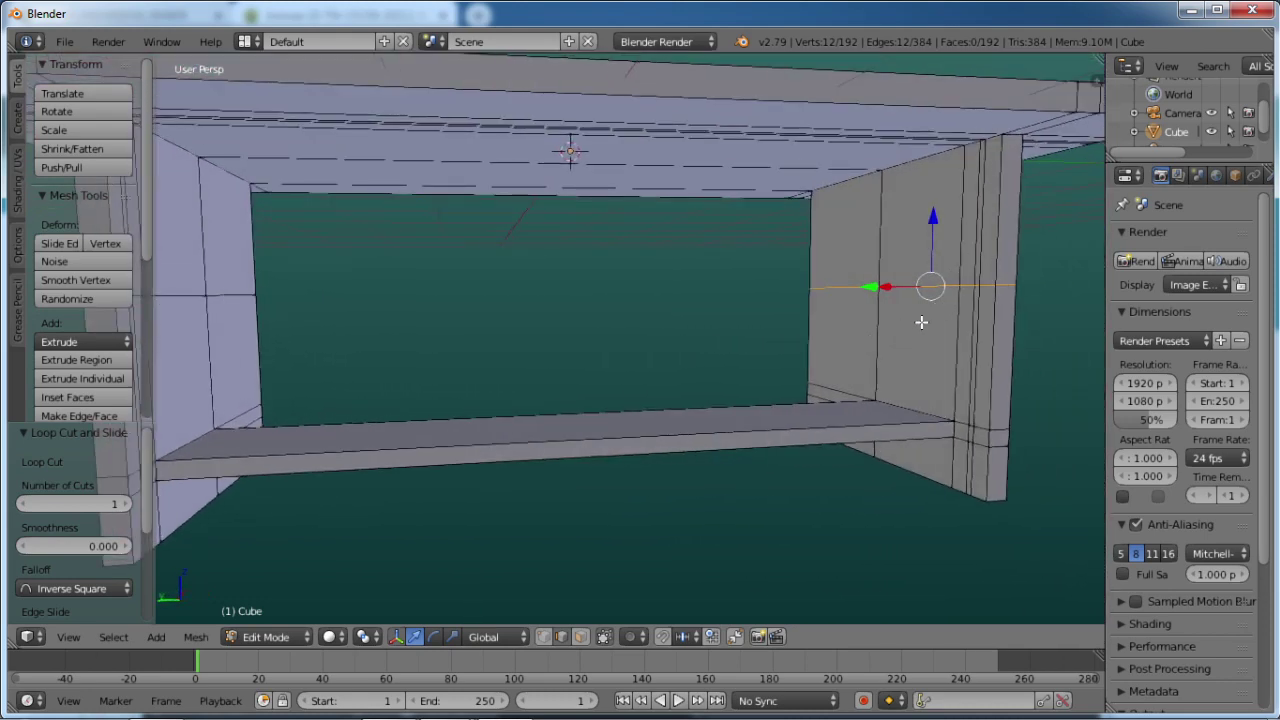
pyautogui.moveTo(340, 357); pyautogui.dragTo(314, 349, button='middle')
pyautogui.moveTo(408, 365); pyautogui.dragTo(337, 343, button='middle')
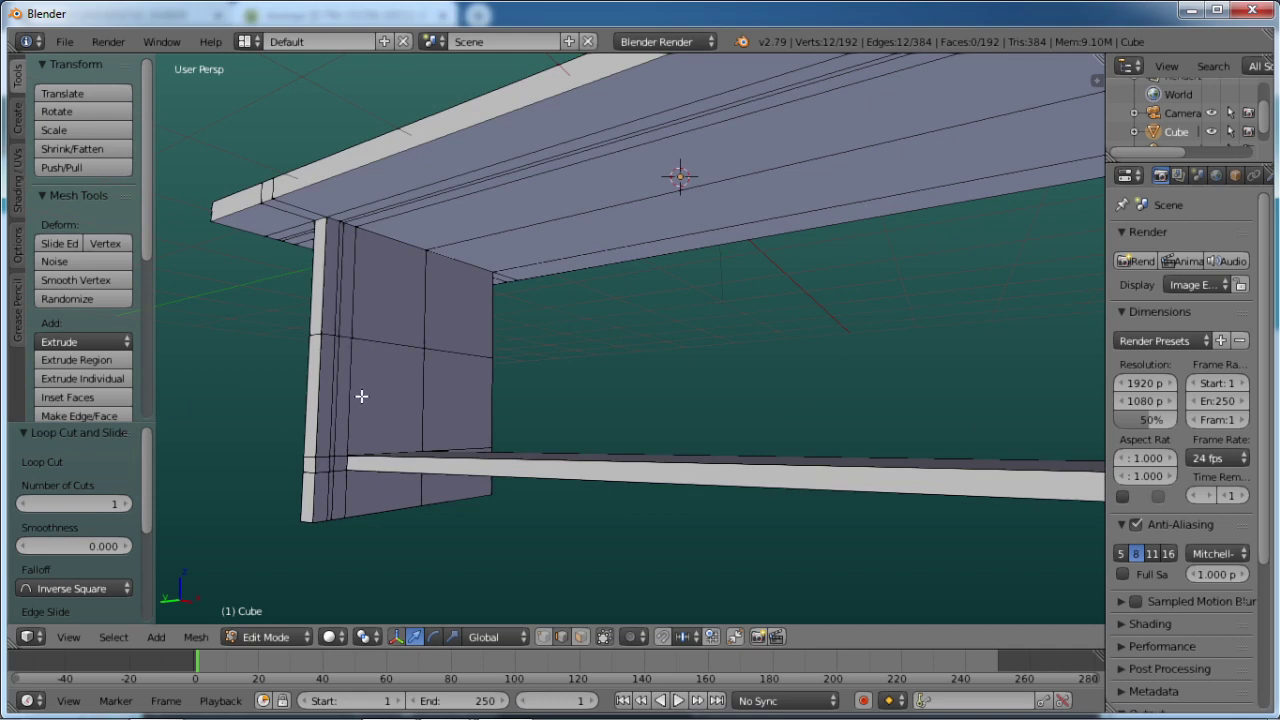
pyautogui.moveTo(810, 342); pyautogui.dragTo(914, 337, button='middle')
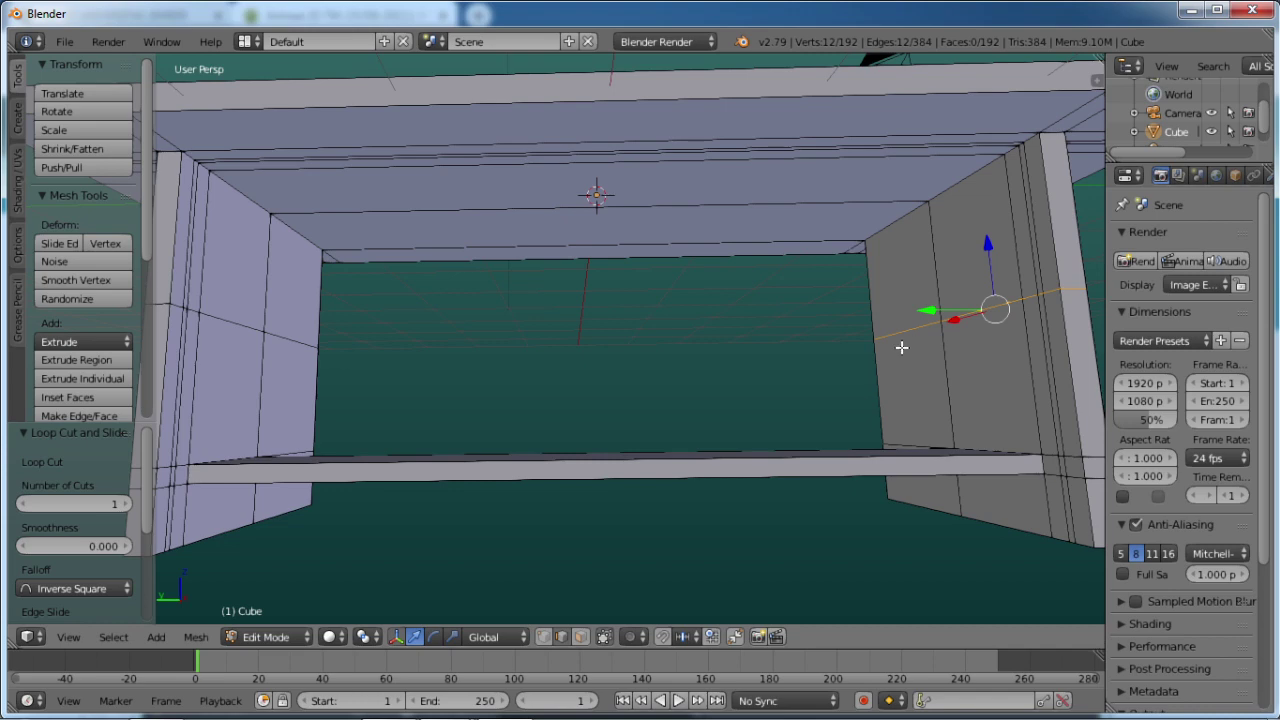
pyautogui.moveTo(463, 337); pyautogui.dragTo(546, 326, button='middle')
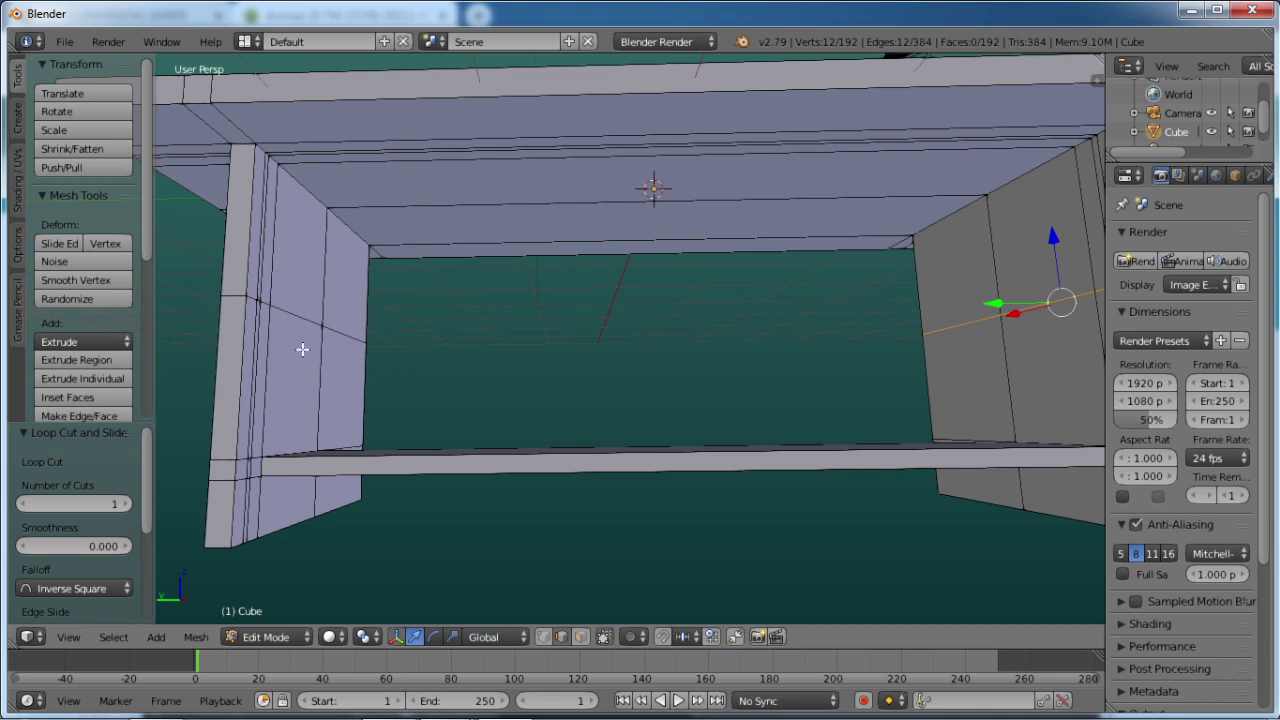
pyautogui.keyDown('alt'); pyautogui.keyDown('shift'); pyautogui.rightClick(236, 297); pyautogui.keyUp('shift'); pyautogui.keyUp('alt')
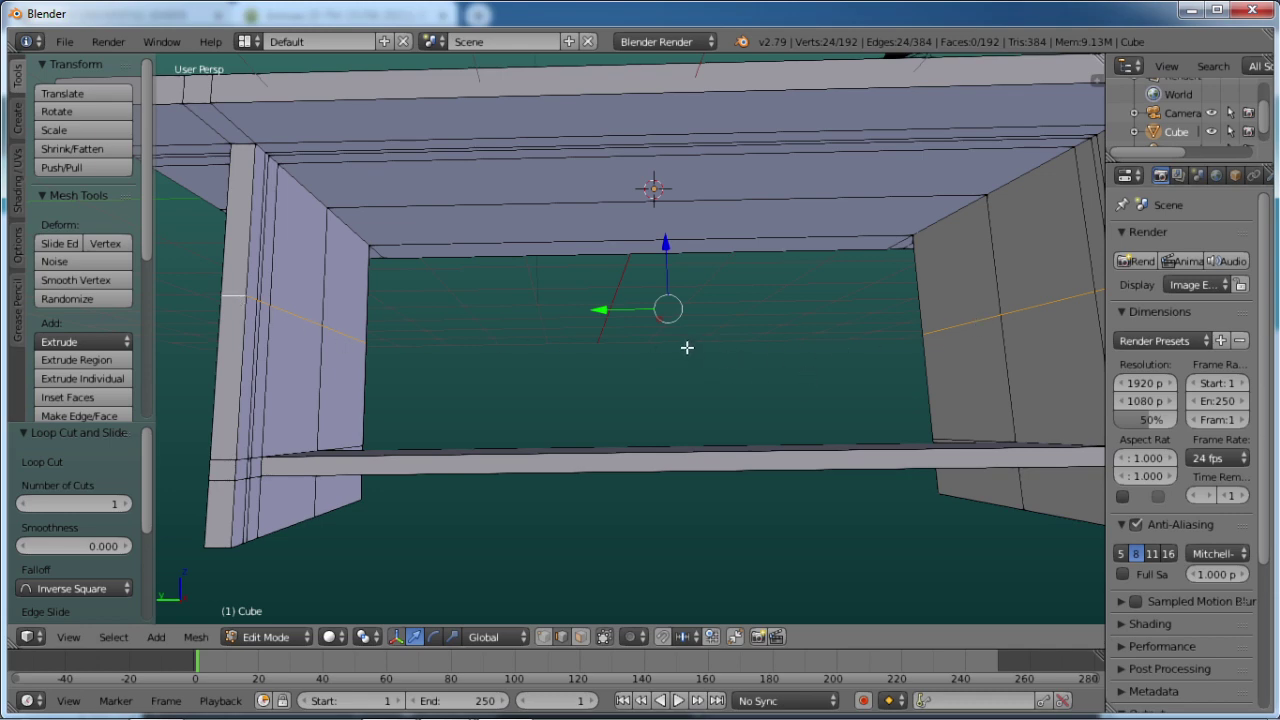
pyautogui.moveTo(719, 318); pyautogui.dragTo(726, 362, button='middle')
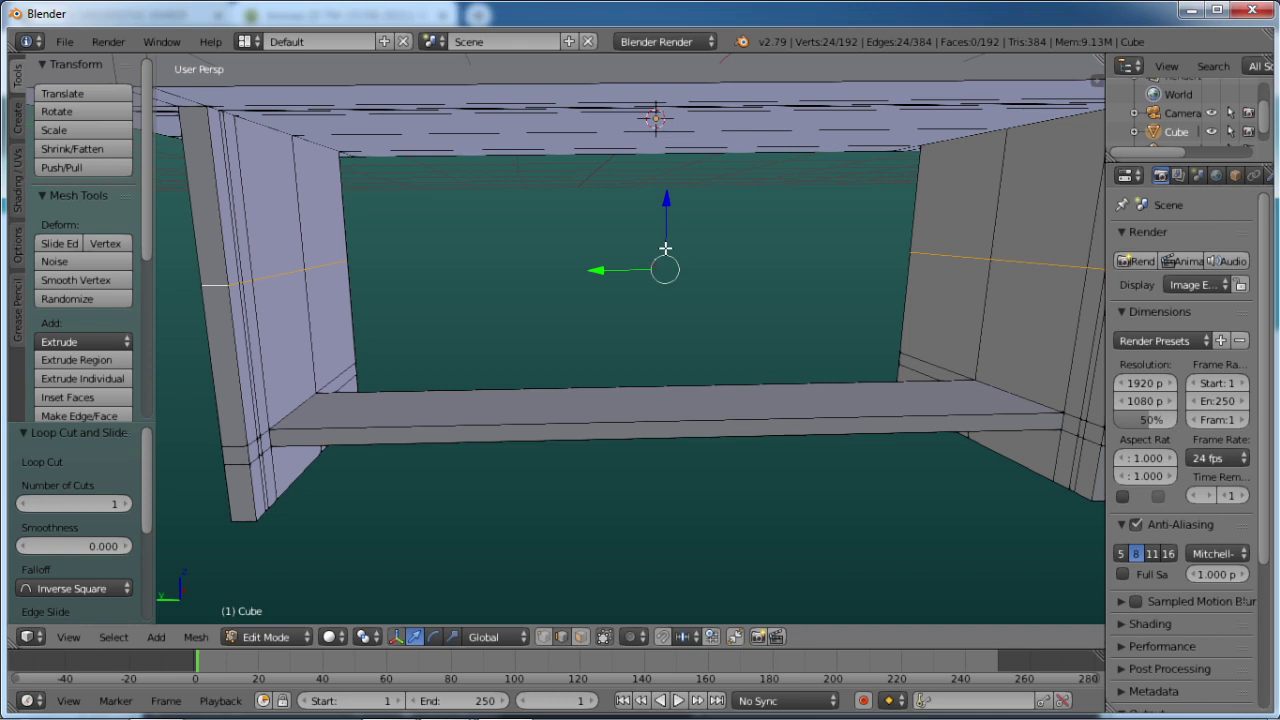
pyautogui.press('g')
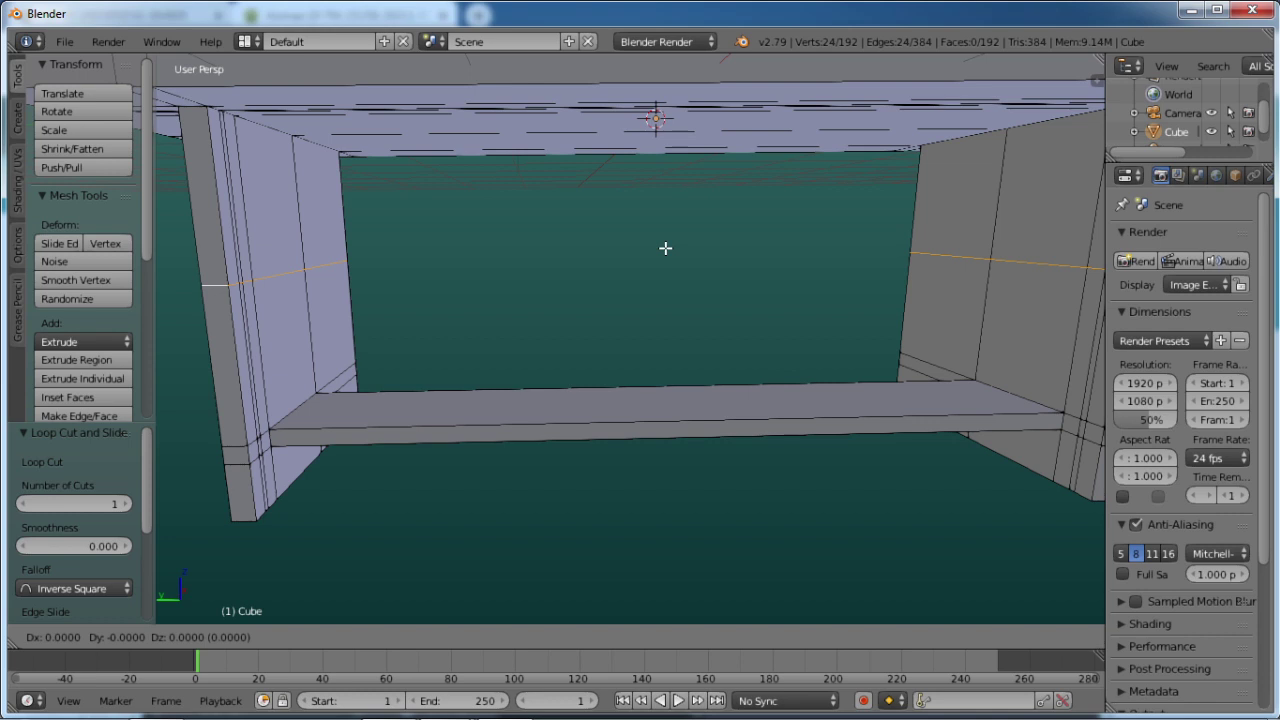
pyautogui.press('z')
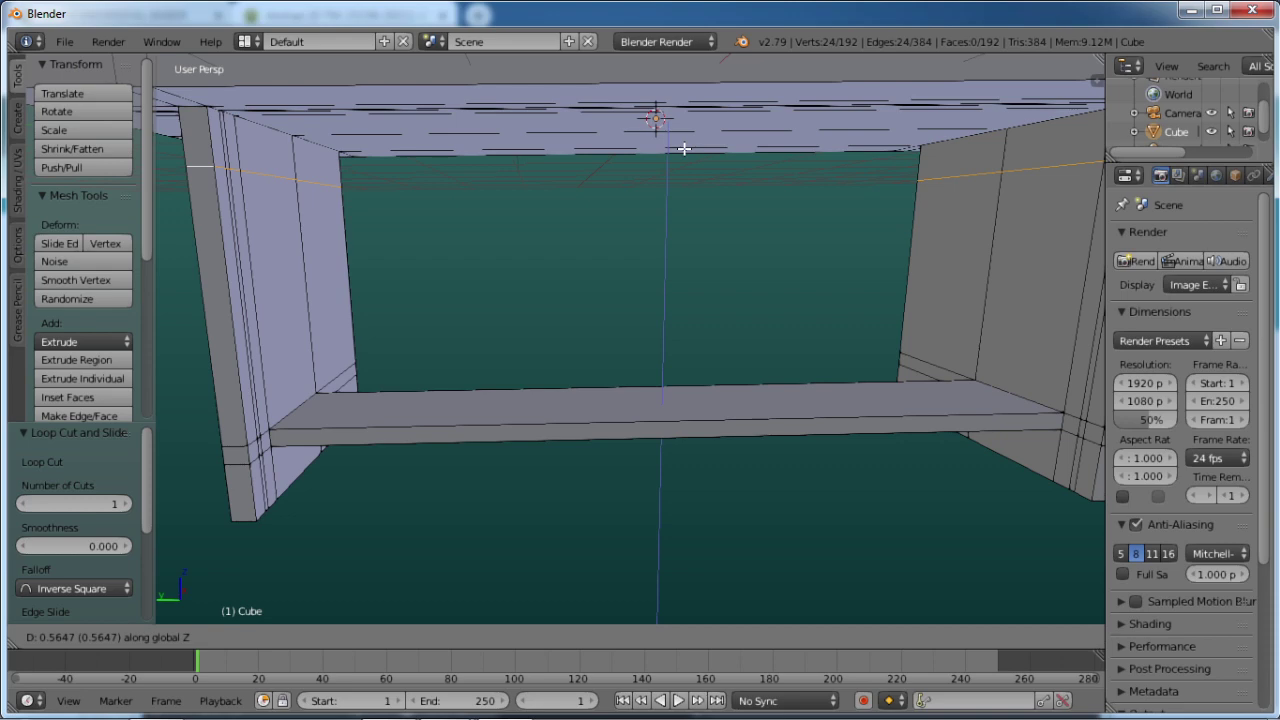
pyautogui.click(684, 148)
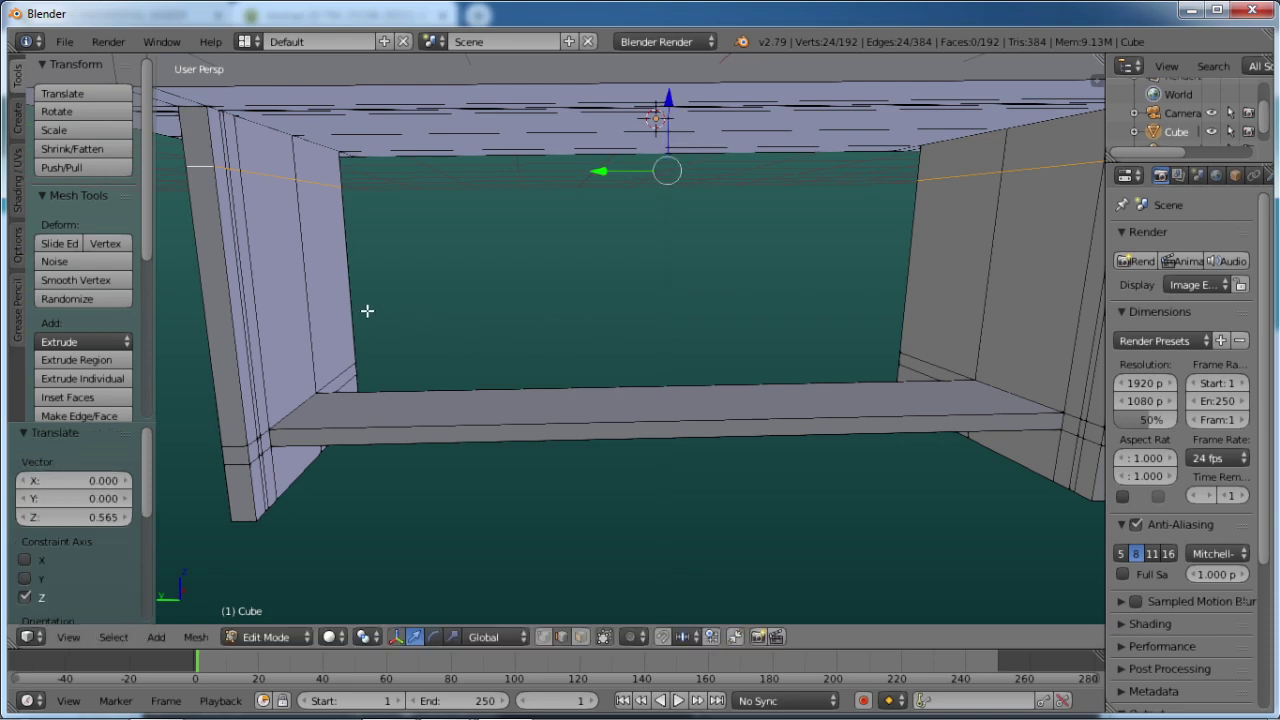
# Switch to face selection and select the tall narrow face between the two close vertical loops on one leg's inner side.
pyautogui.moveTo(367, 311); pyautogui.dragTo(494, 309, button='middle')
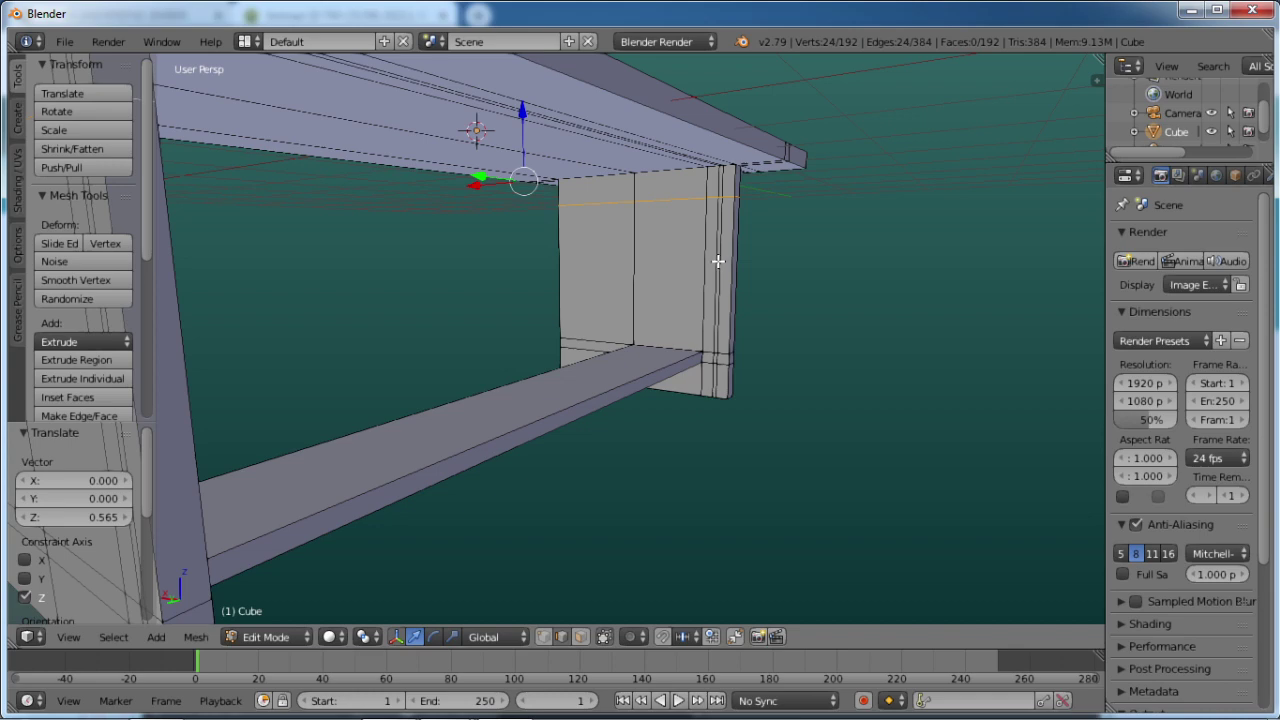
pyautogui.scroll(5, 718, 261)
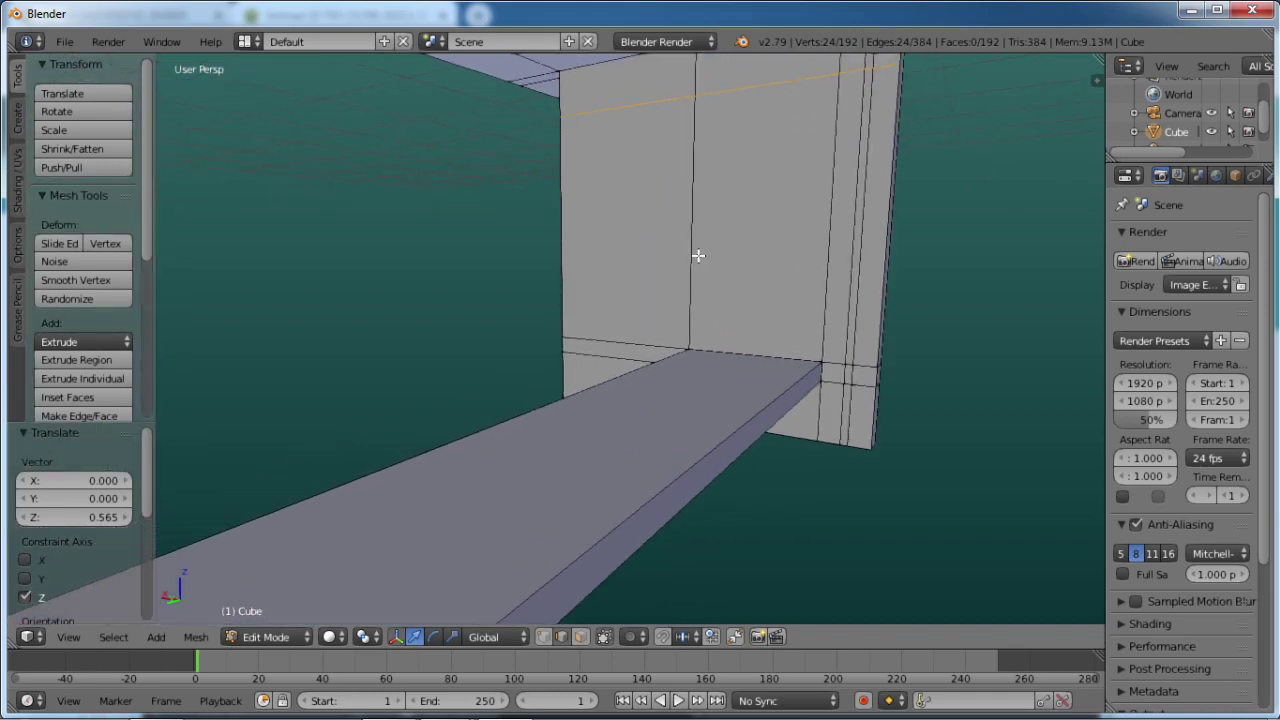
pyautogui.moveTo(698, 256); pyautogui.dragTo(706, 245, button='middle')
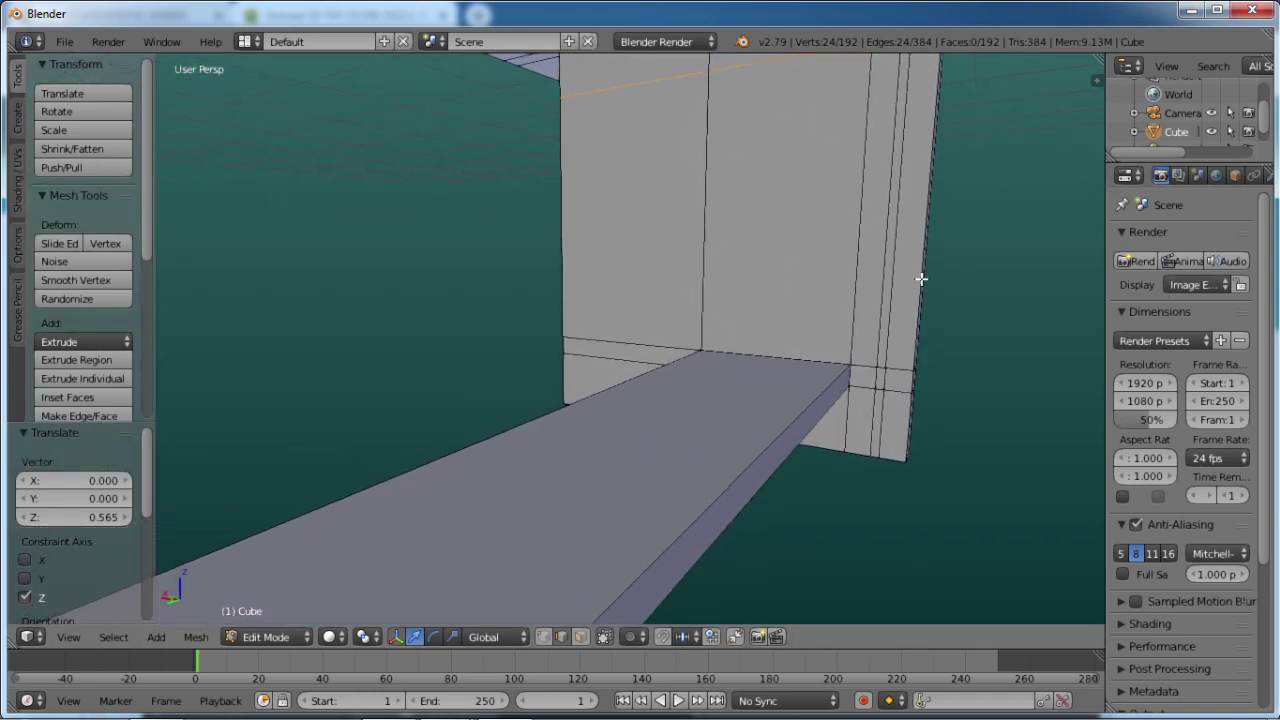
pyautogui.moveTo(921, 279); pyautogui.dragTo(837, 323, button='middle')
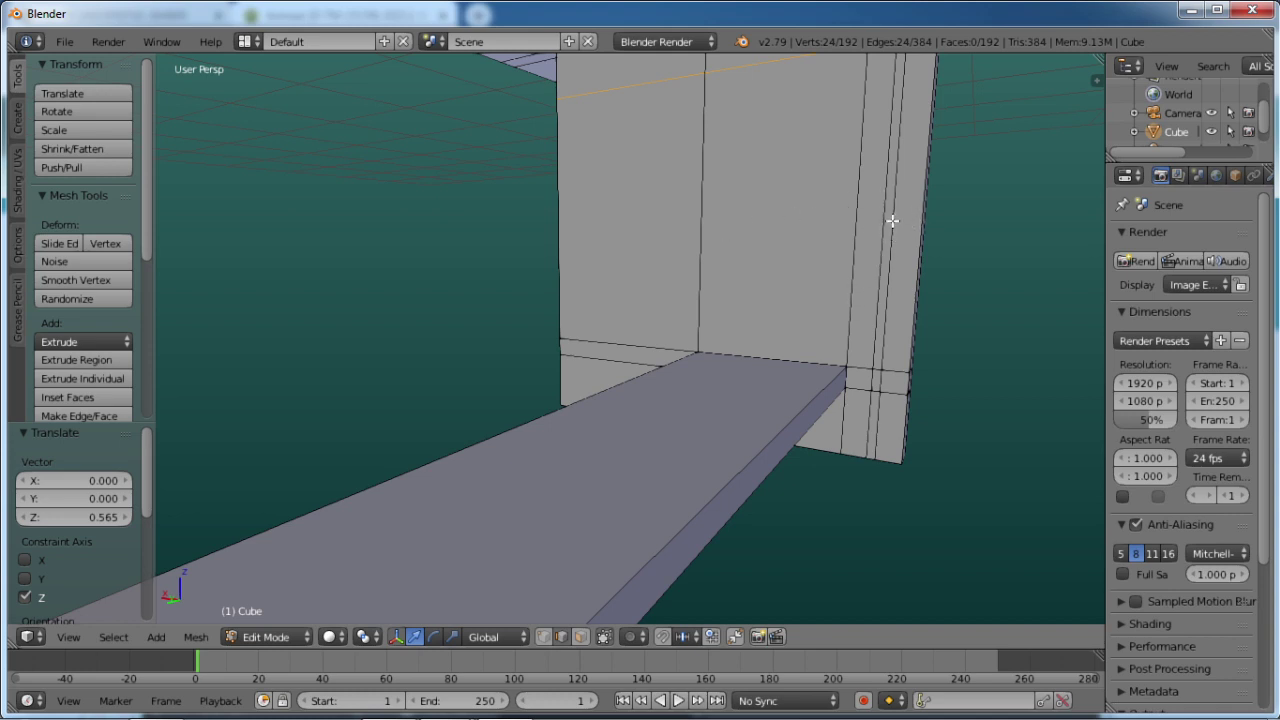
pyautogui.scroll(-8, 888, 233)
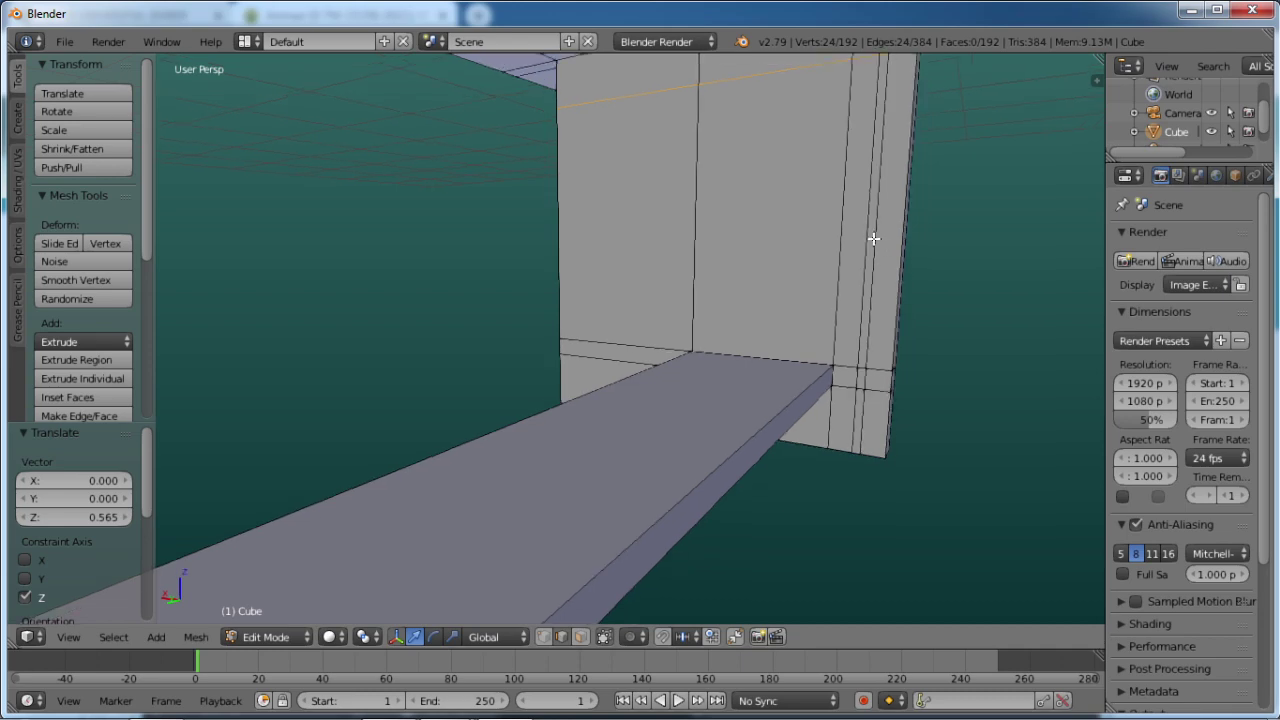
pyautogui.scroll(5, 851, 240)
pyautogui.scroll(3, 851, 240)
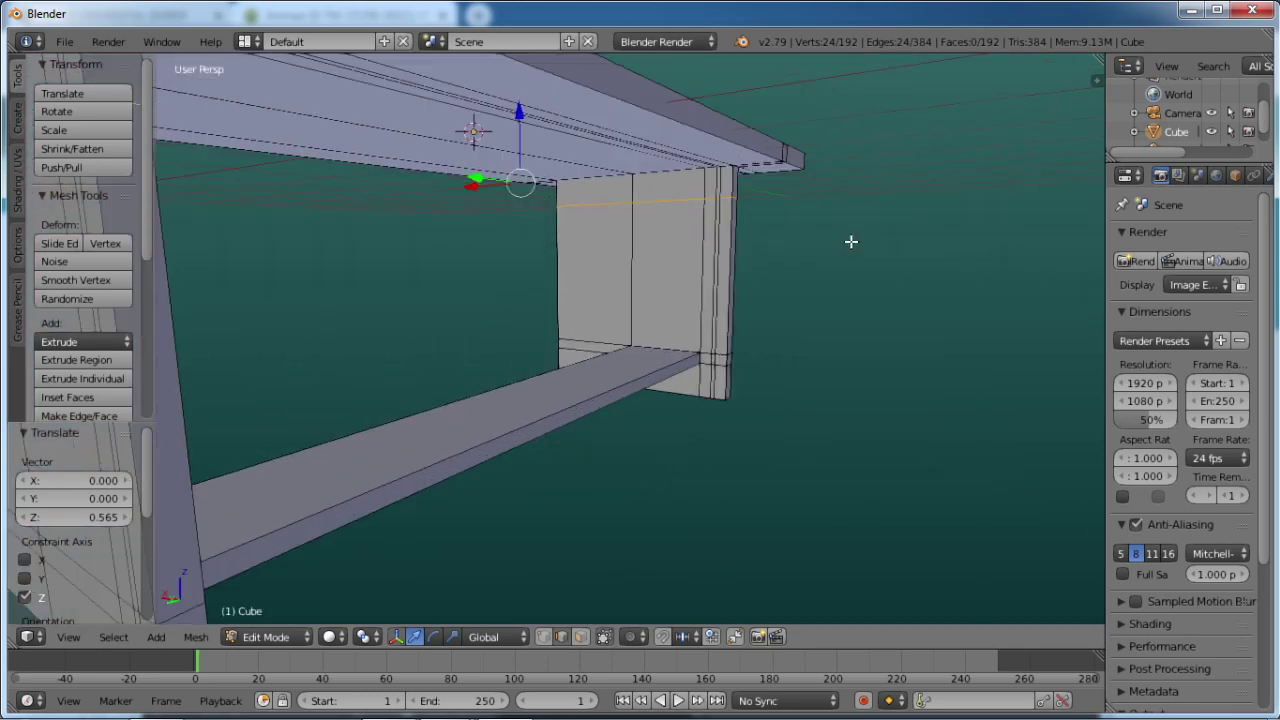
pyautogui.click(581, 637)
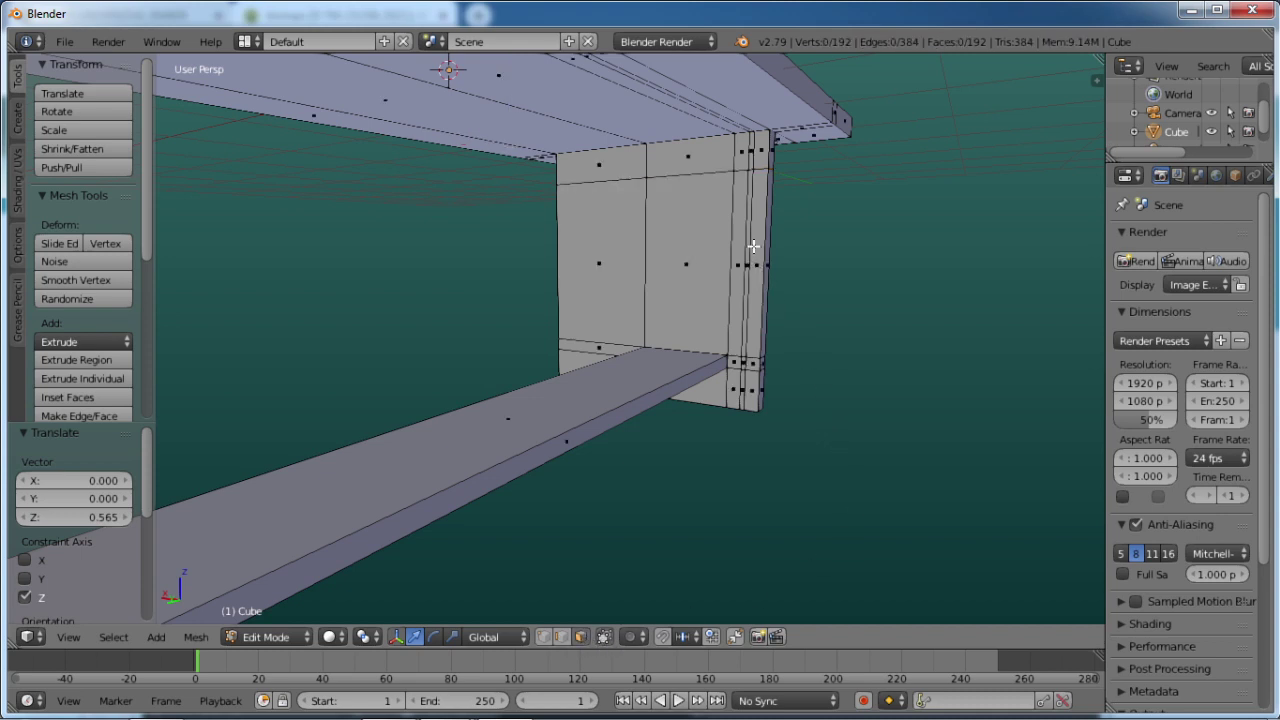
pyautogui.scroll(3, 776, 315)
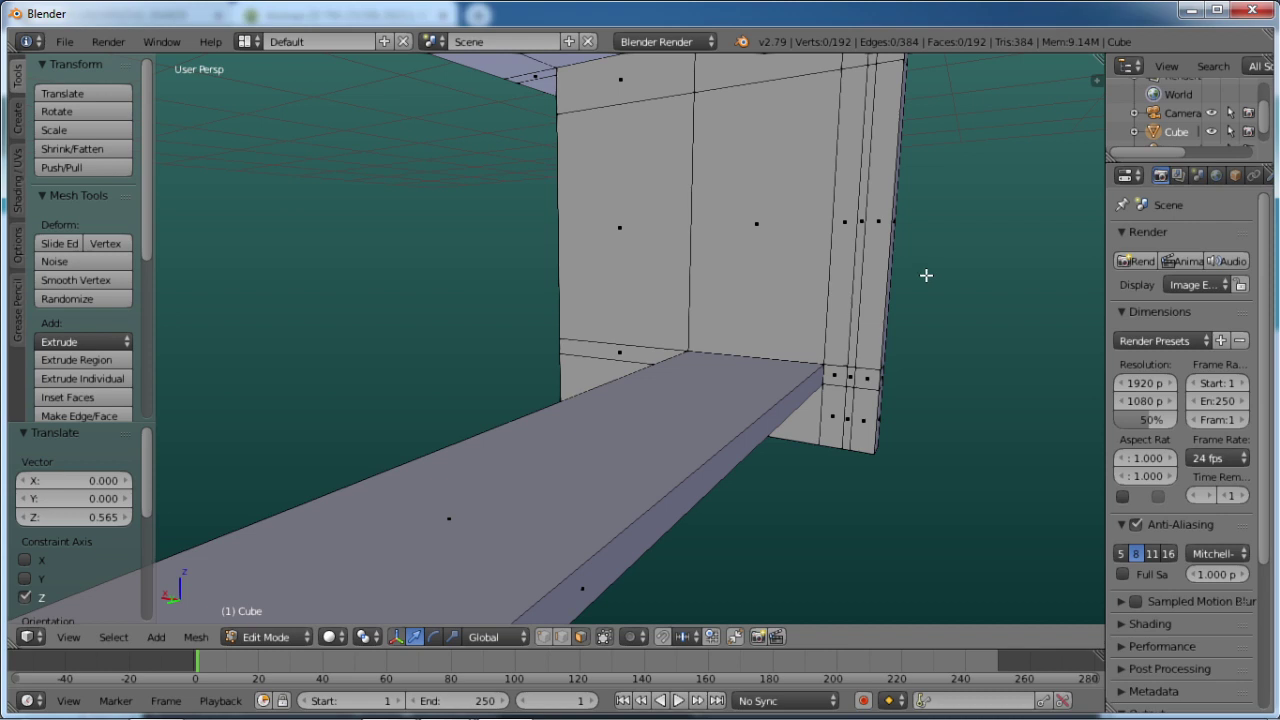
pyautogui.keyDown('shift'); pyautogui.moveTo(926, 275); pyautogui.dragTo(180, 495, button='middle'); pyautogui.keyUp('shift')
pyautogui.keyDown('shift'); pyautogui.moveTo(811, 299); pyautogui.dragTo(464, 527, button='middle'); pyautogui.keyUp('shift')
pyautogui.moveTo(801, 333); pyautogui.dragTo(778, 347, button='middle')
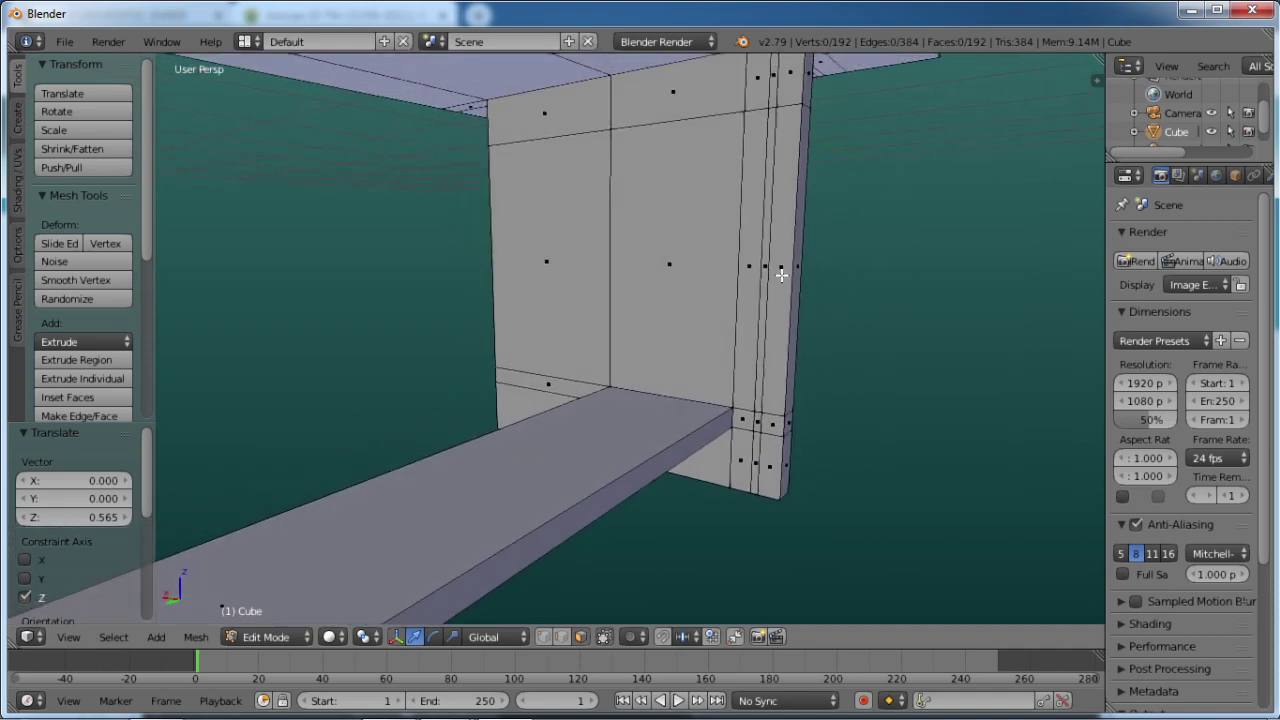
pyautogui.rightClick(769, 221)
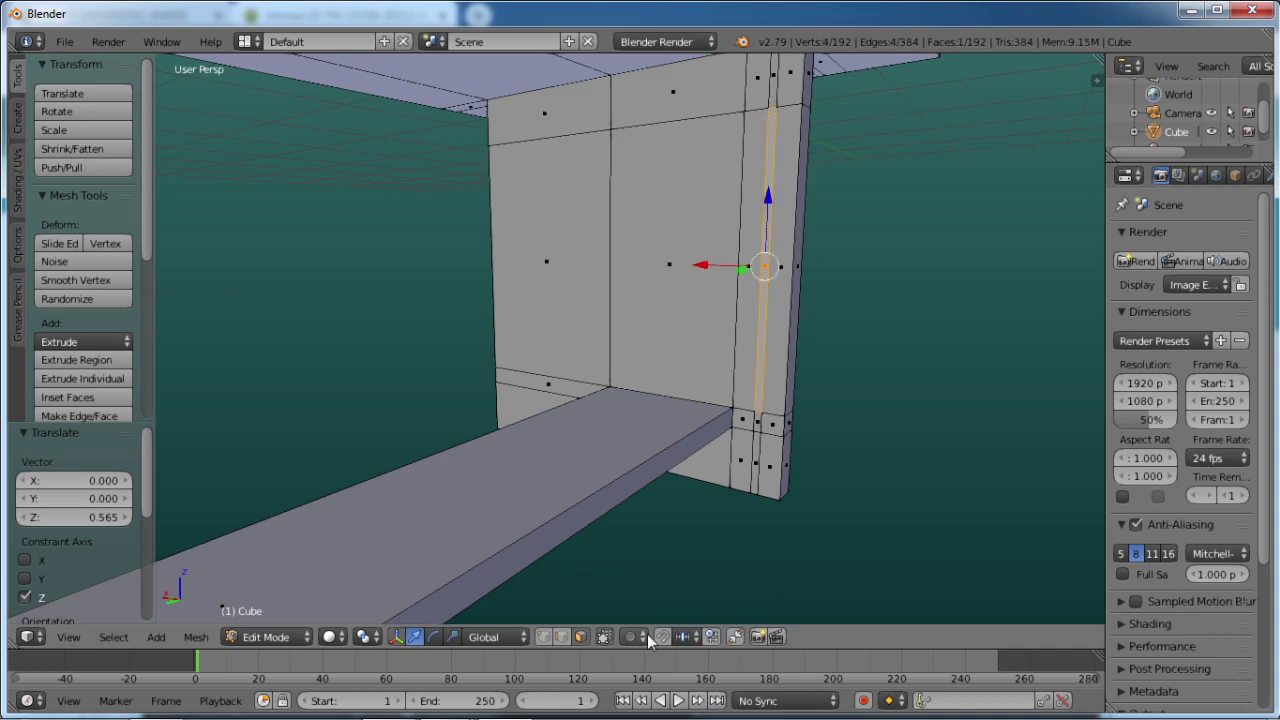
# Add the matching narrow face on the opposite leg to the selection, connect both with Bridge Edge Loops, and deselect everything.
pyautogui.moveTo(466, 386); pyautogui.dragTo(223, 372, button='middle')
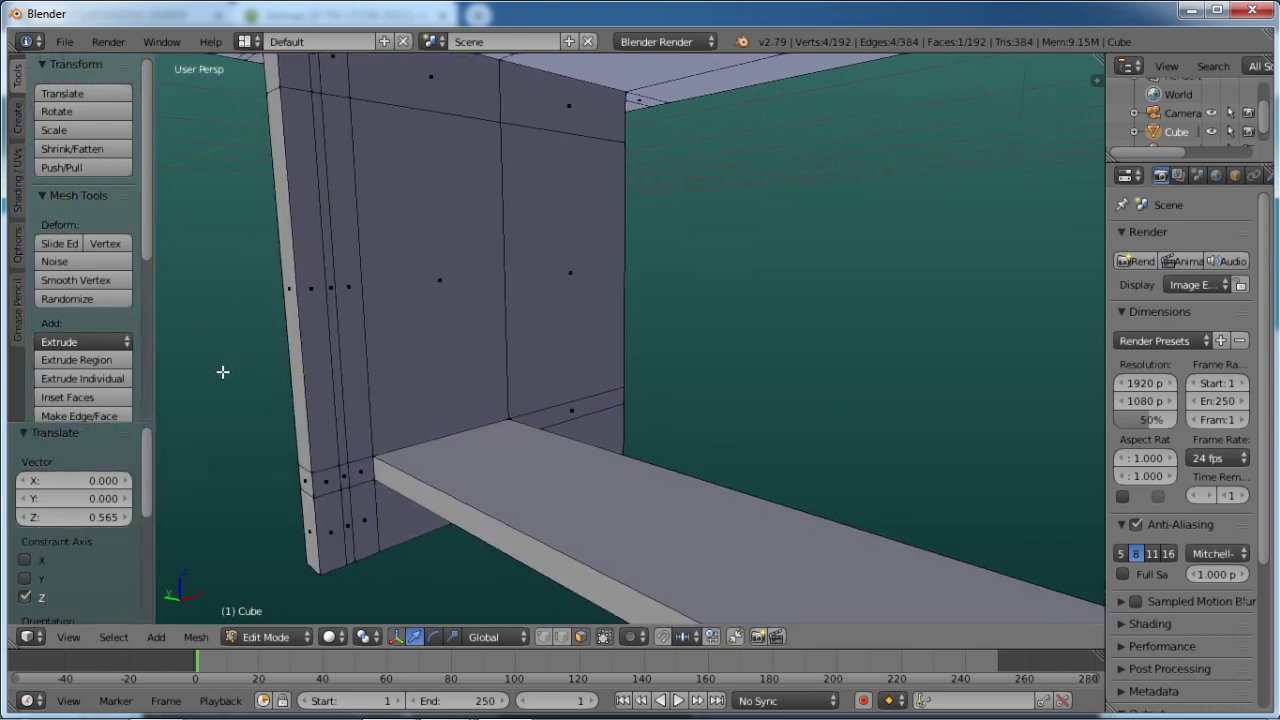
pyautogui.keyDown('shift'); pyautogui.click(330, 241); pyautogui.keyUp('shift')
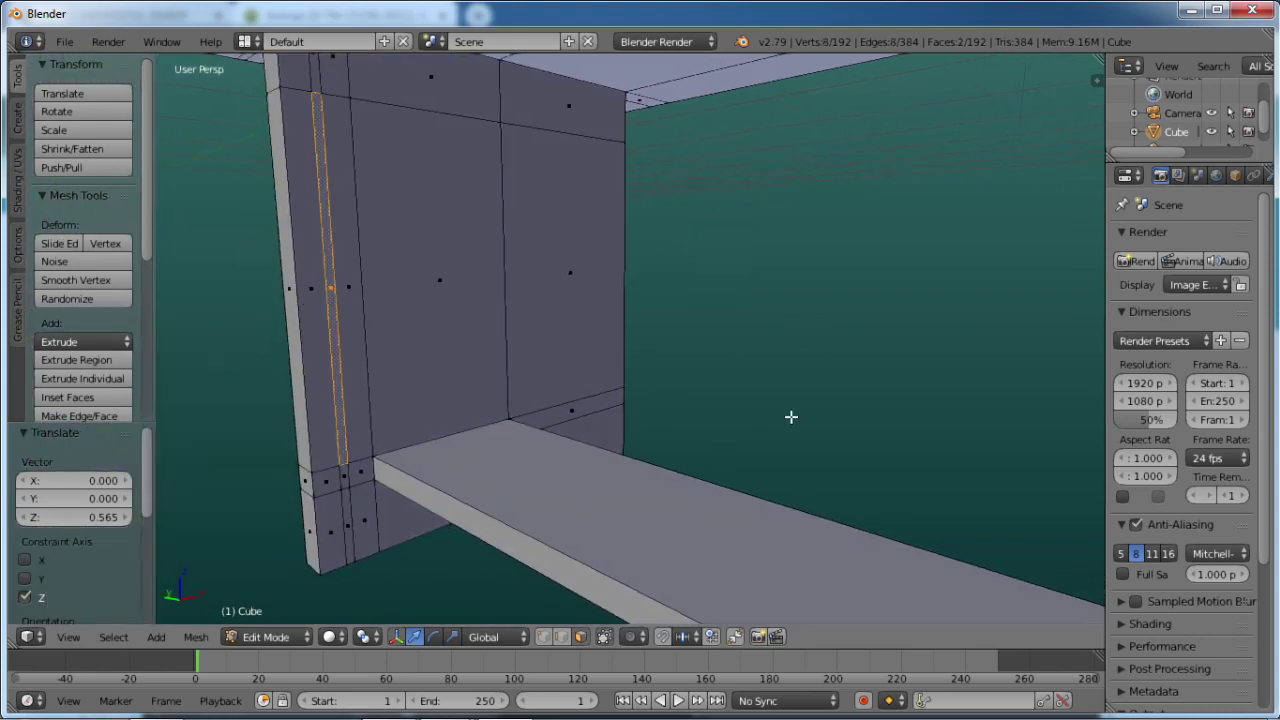
pyautogui.moveTo(983, 422); pyautogui.dragTo(995, 345, button='middle')
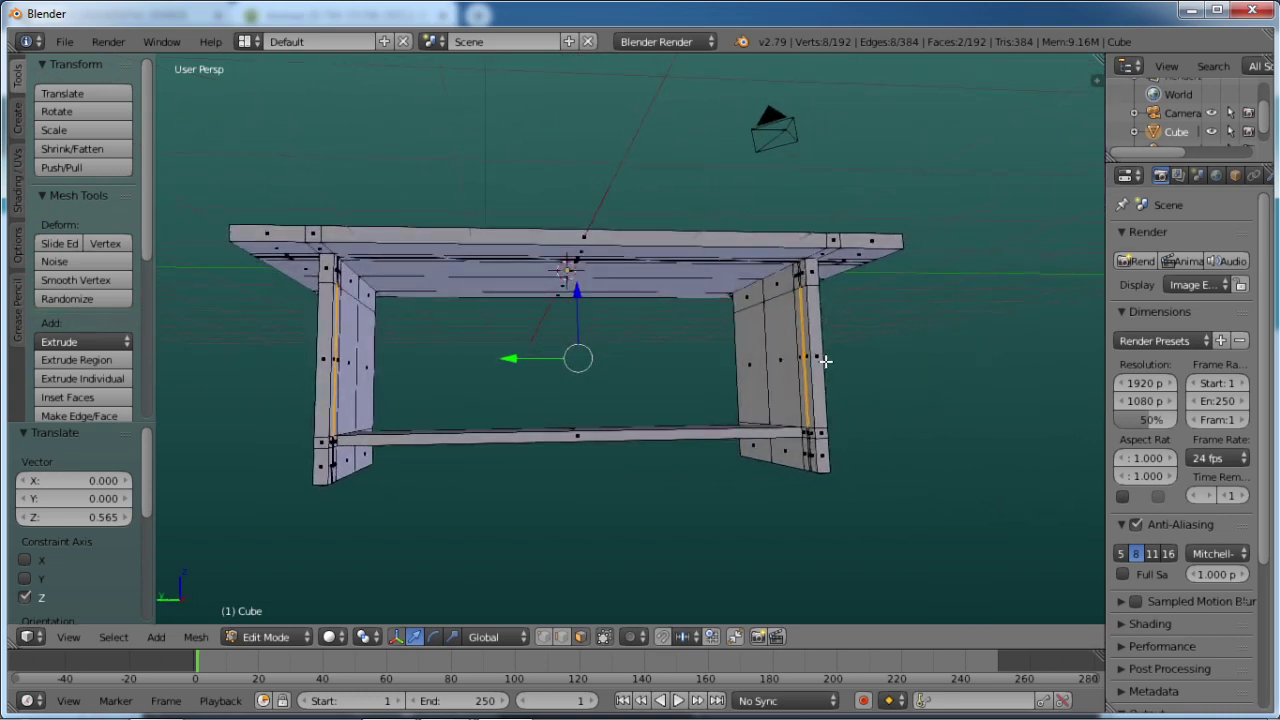
pyautogui.press('w')
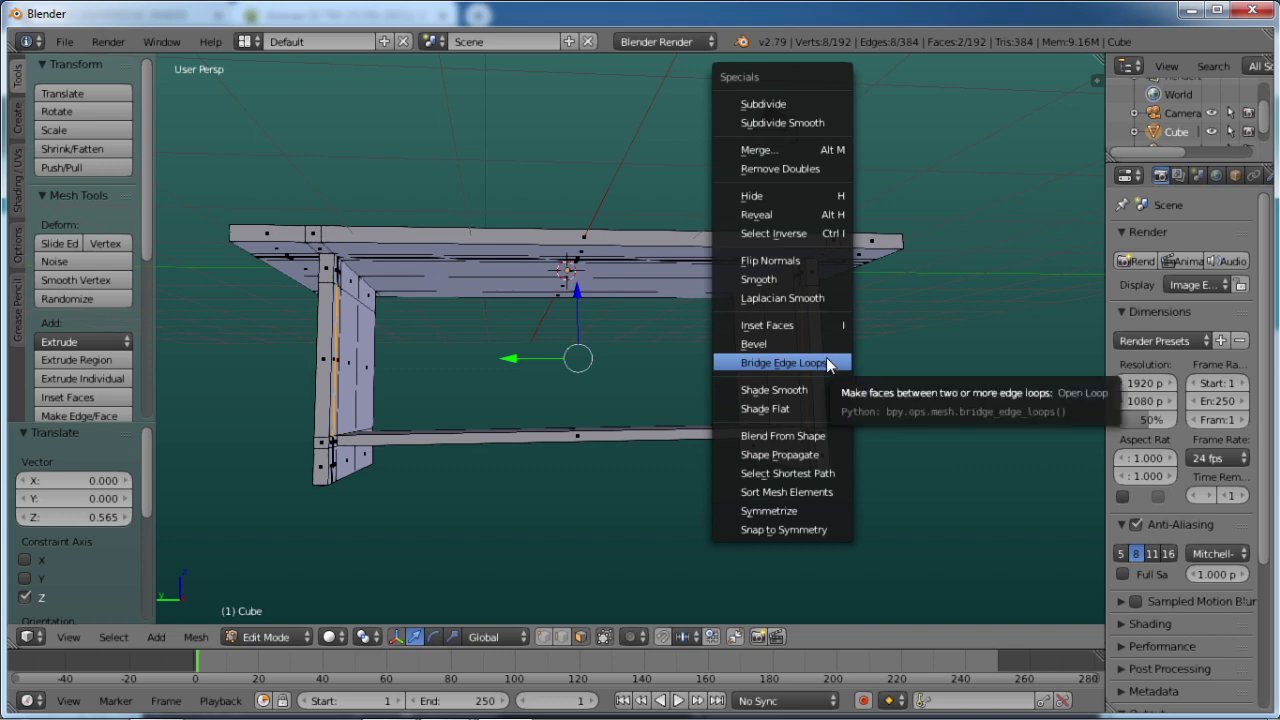
pyautogui.click(828, 366)
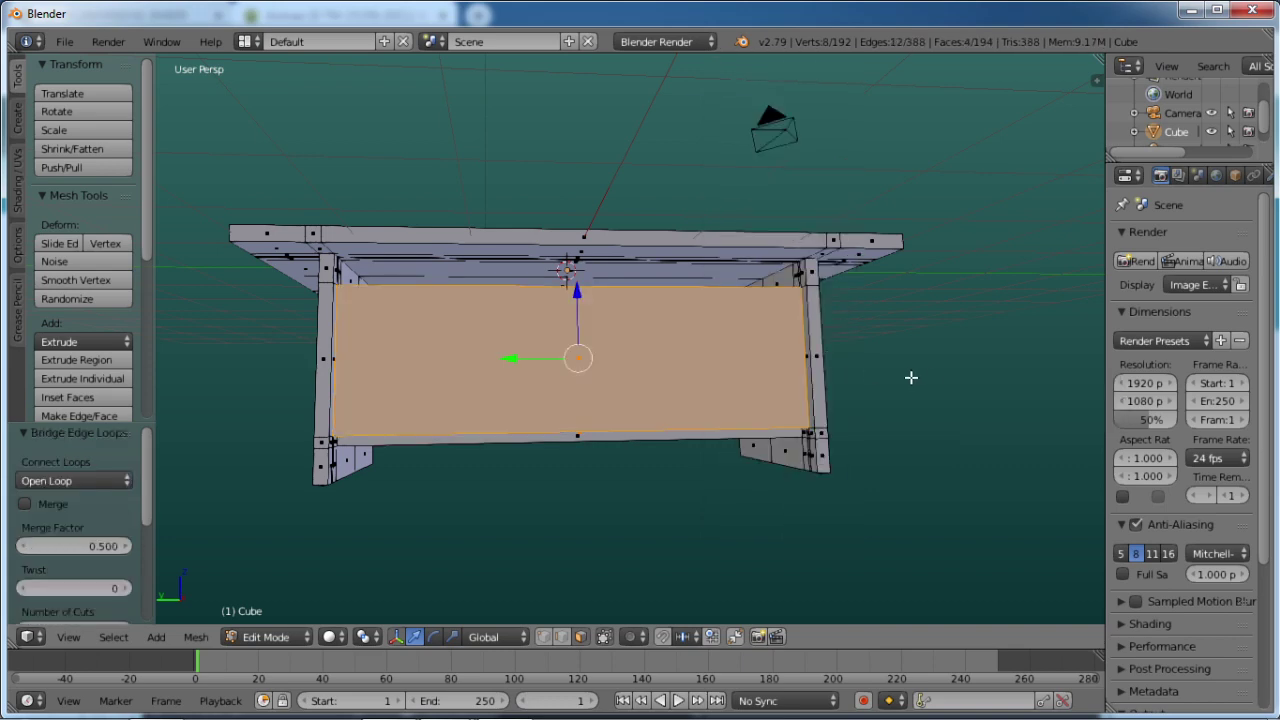
pyautogui.moveTo(902, 401); pyautogui.dragTo(655, 588, button='middle')
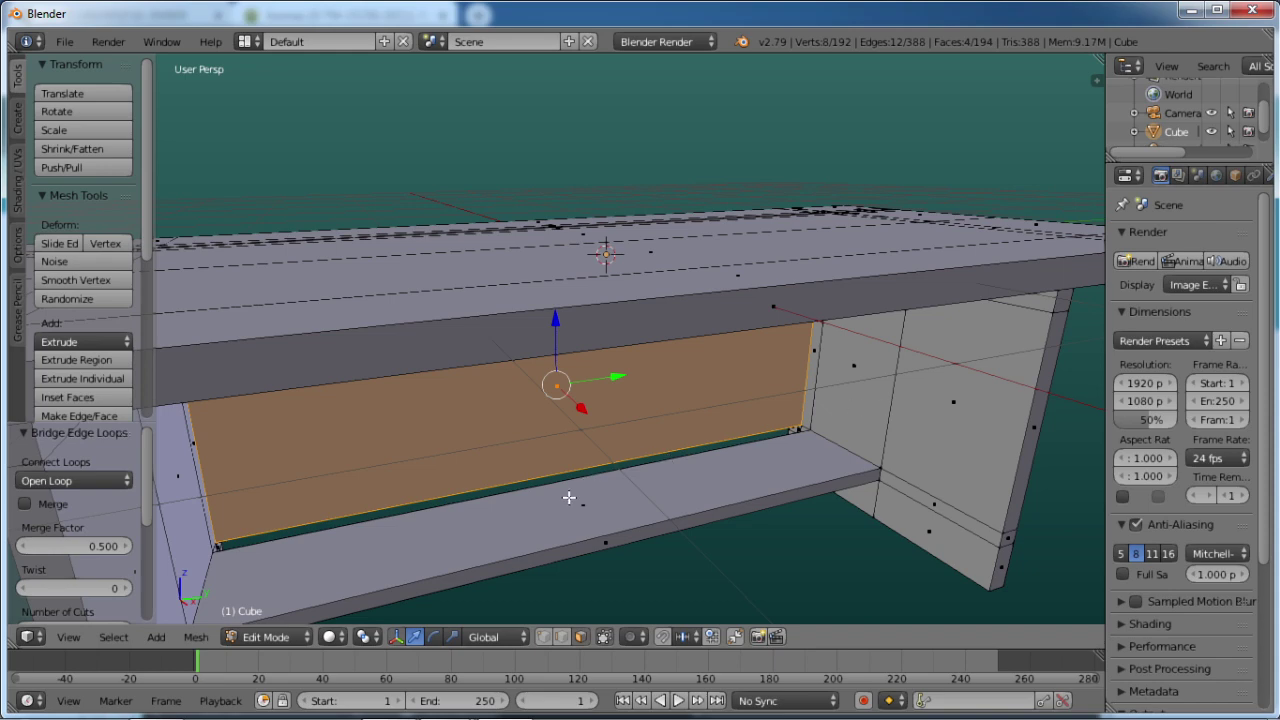
pyautogui.moveTo(445, 532); pyautogui.dragTo(806, 316, button='middle')
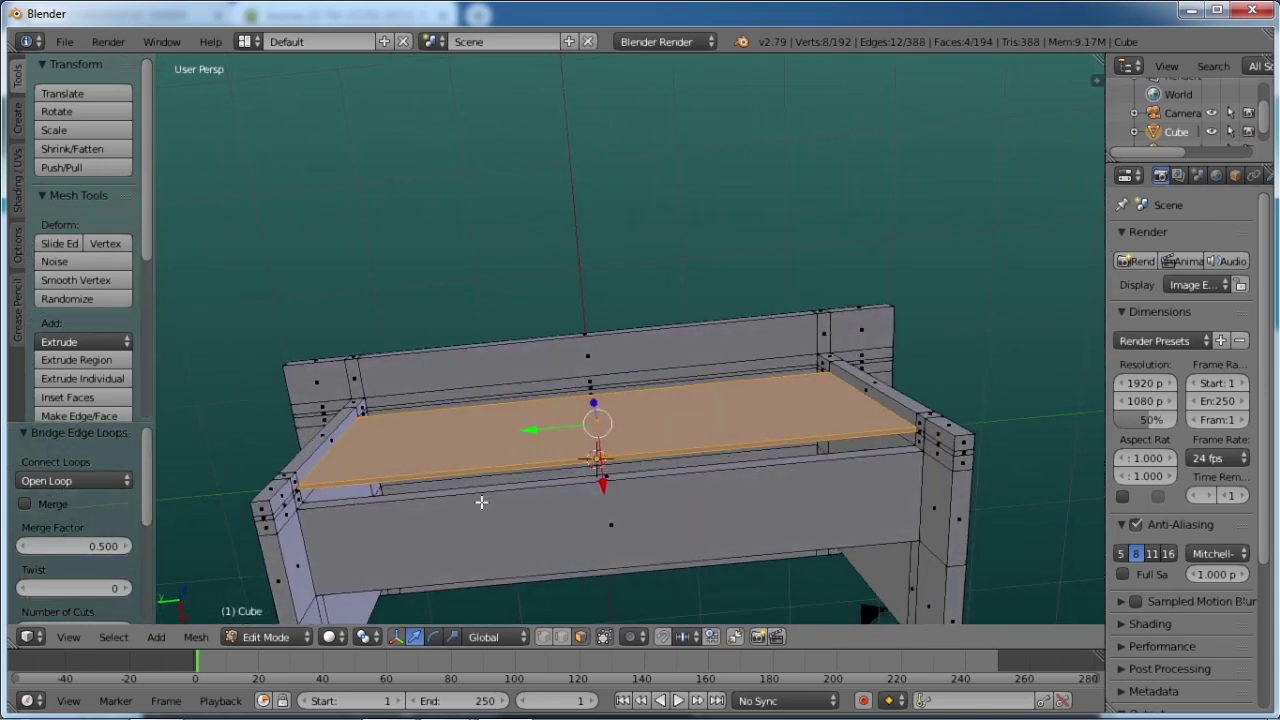
pyautogui.press('a')
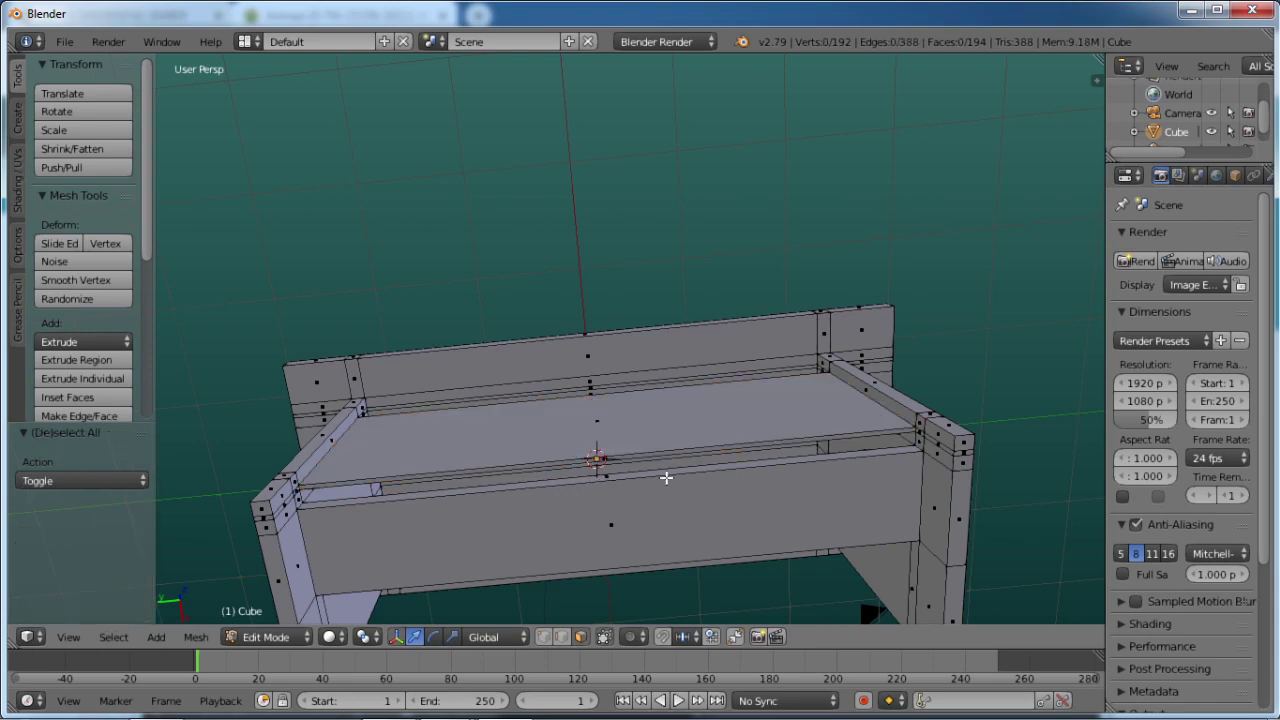
# Switch to Object Mode and examine the table and its back panel between the legs from several sides.
pyautogui.moveTo(666, 478); pyautogui.dragTo(413, 324, button='middle')
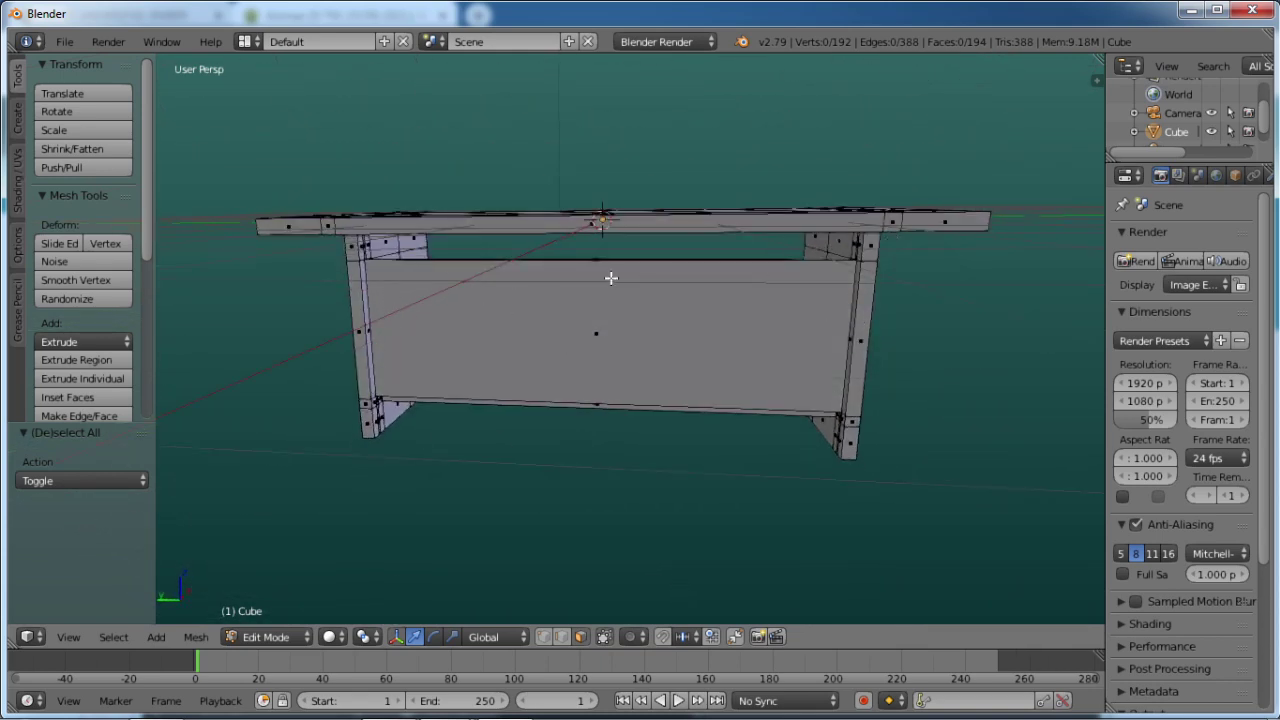
pyautogui.moveTo(649, 463); pyautogui.dragTo(594, 397, button='middle')
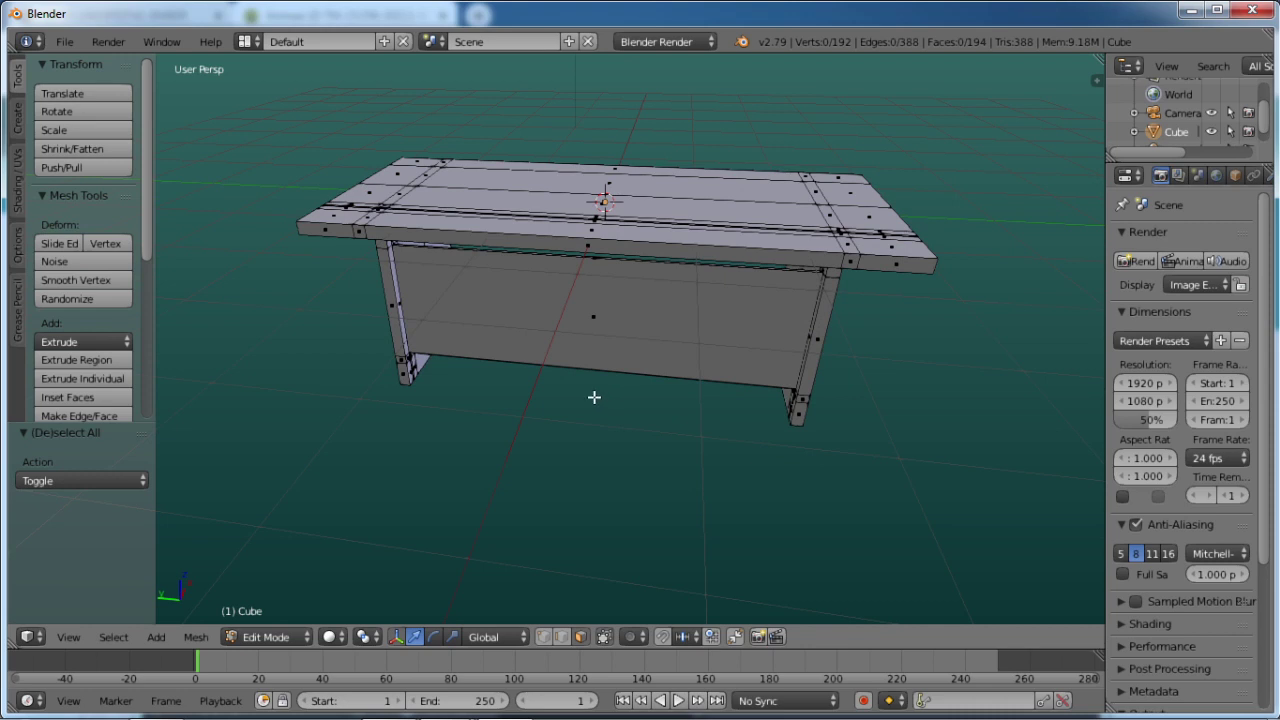
pyautogui.click(285, 637)
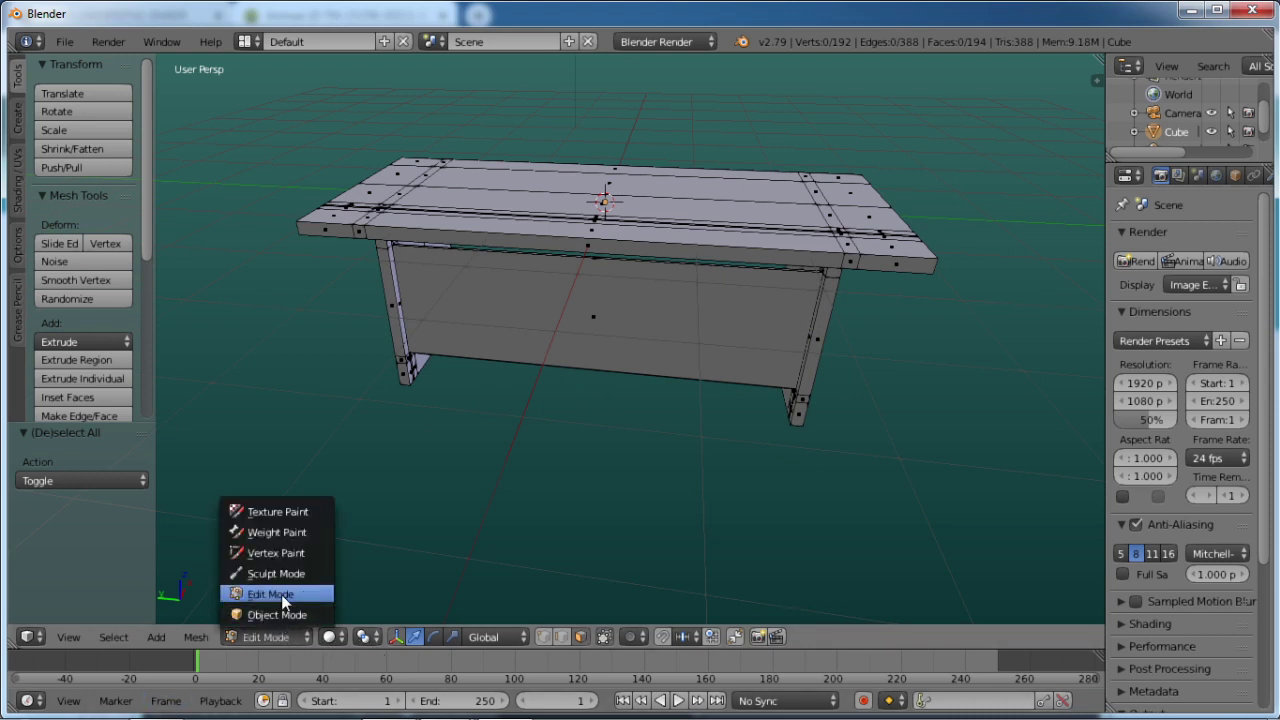
pyautogui.click(279, 615)
pyautogui.moveTo(823, 362); pyautogui.dragTo(386, 366, button='middle')
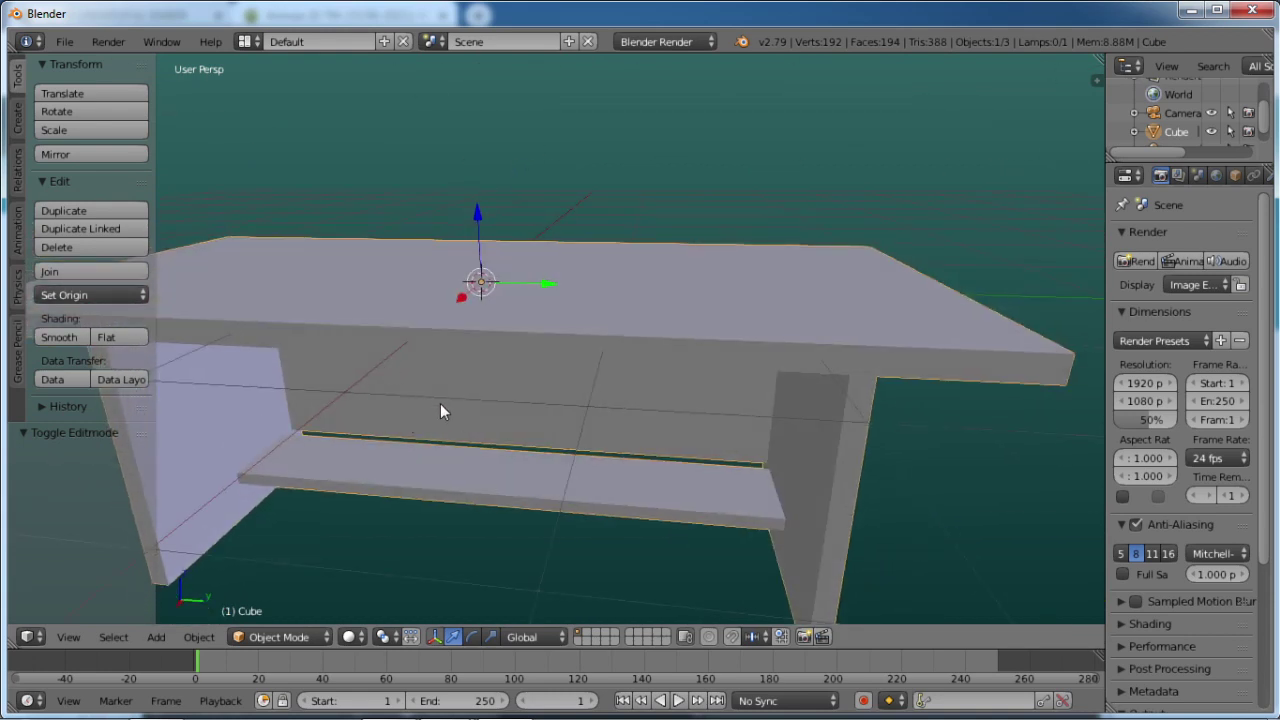
pyautogui.moveTo(389, 417); pyautogui.dragTo(492, 402, button='middle')
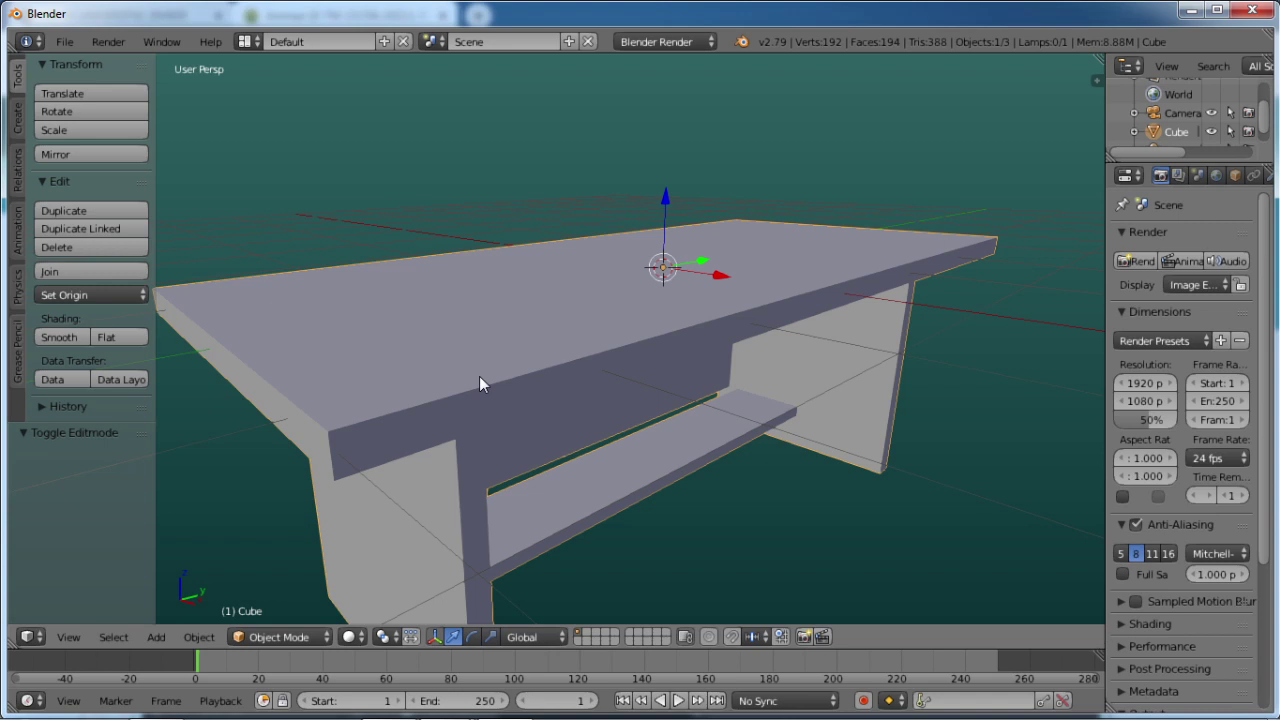
# Return the table to Edit Mode and switch to edge selection.
pyautogui.click(308, 637)
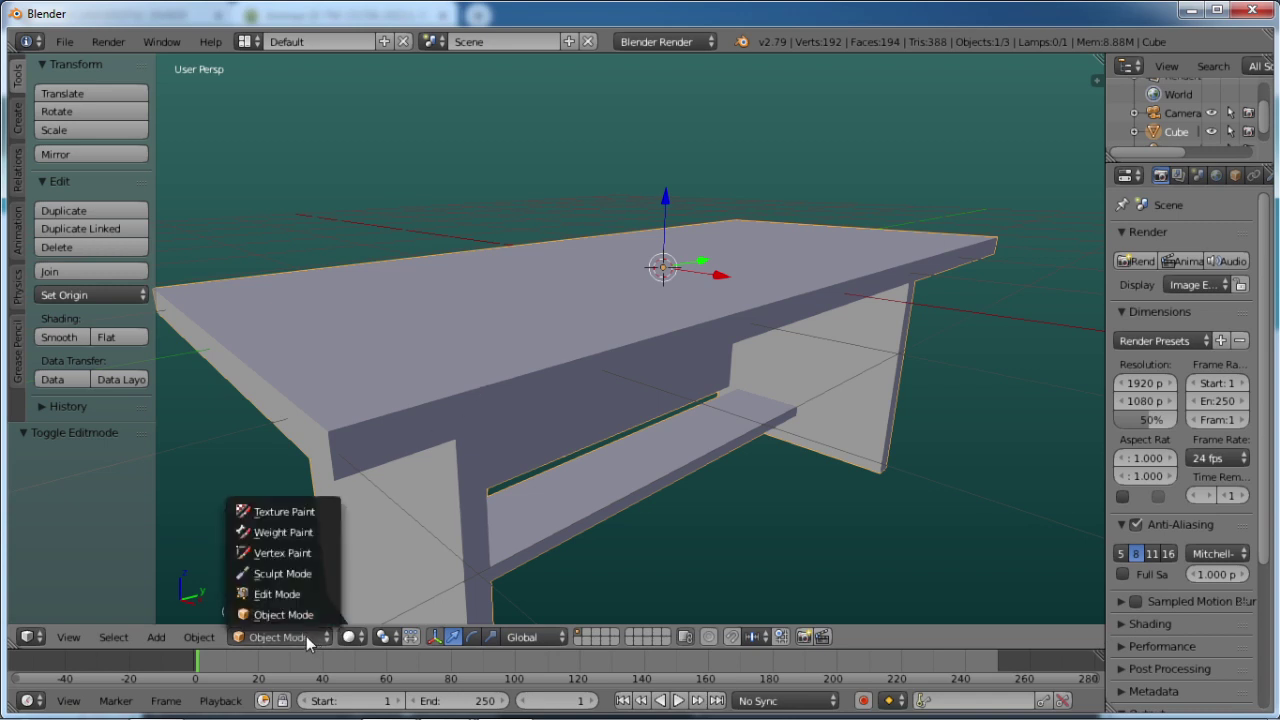
pyautogui.click(271, 595)
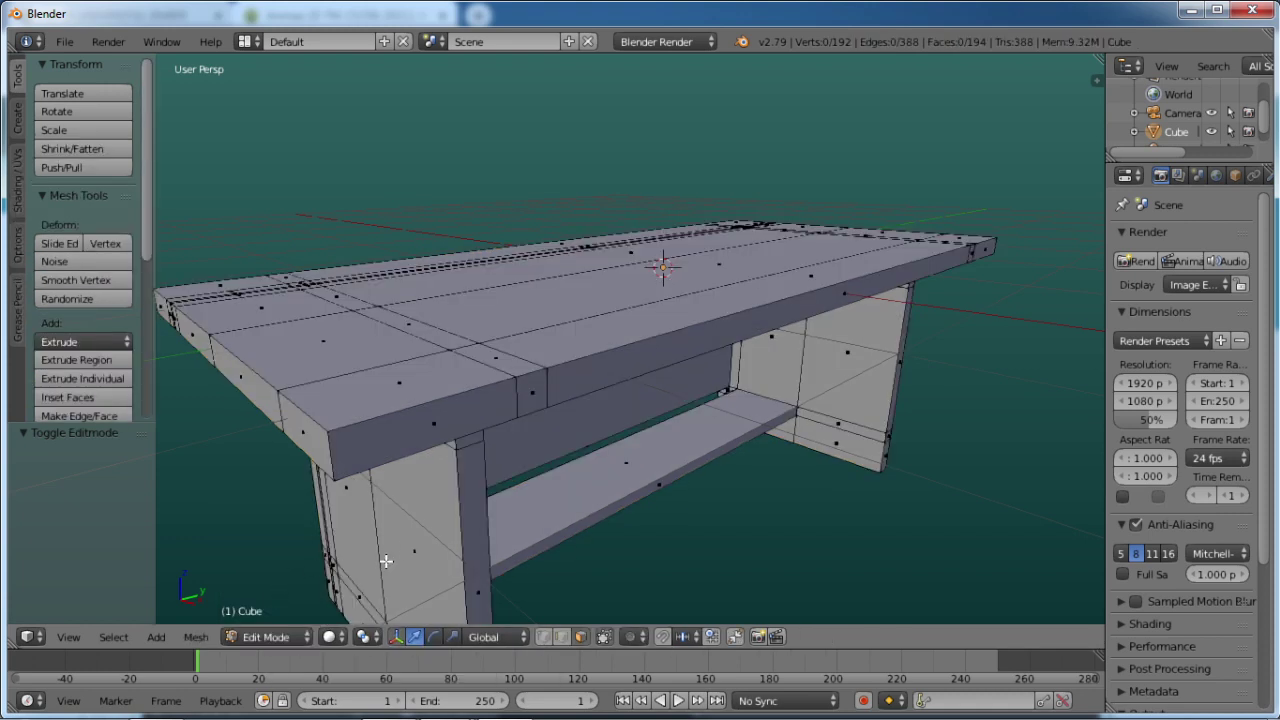
pyautogui.click(558, 637)
pyautogui.moveTo(390, 548)
pyautogui.mouseDown(button='middle')
pyautogui.moveTo(374, 543)
pyautogui.moveTo(408, 548)
pyautogui.mouseUp(button='middle')
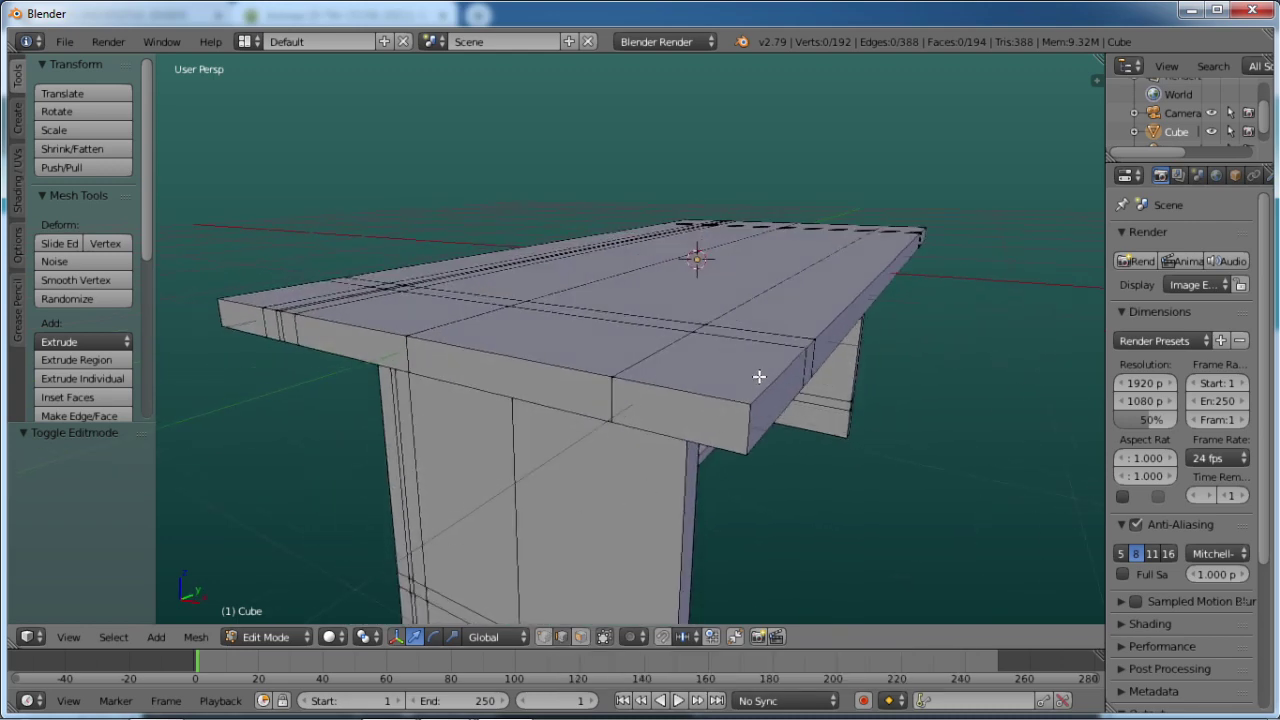
# Select the four vertical corner edges of the tabletop together.
pyautogui.rightClick(749, 439)
pyautogui.moveTo(902, 404); pyautogui.dragTo(655, 402, button='middle')
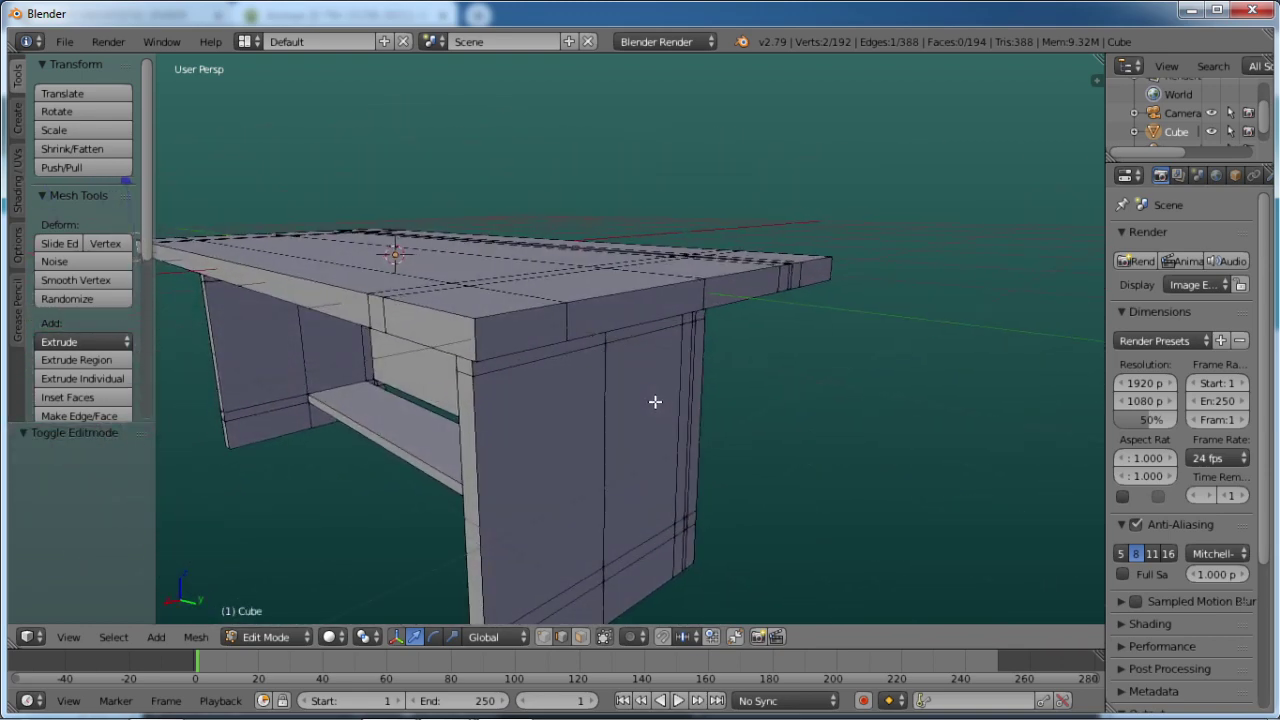
pyautogui.keyDown('shift'); pyautogui.rightClick(476, 338); pyautogui.keyUp('shift')
pyautogui.moveTo(919, 326); pyautogui.dragTo(751, 343, button='middle')
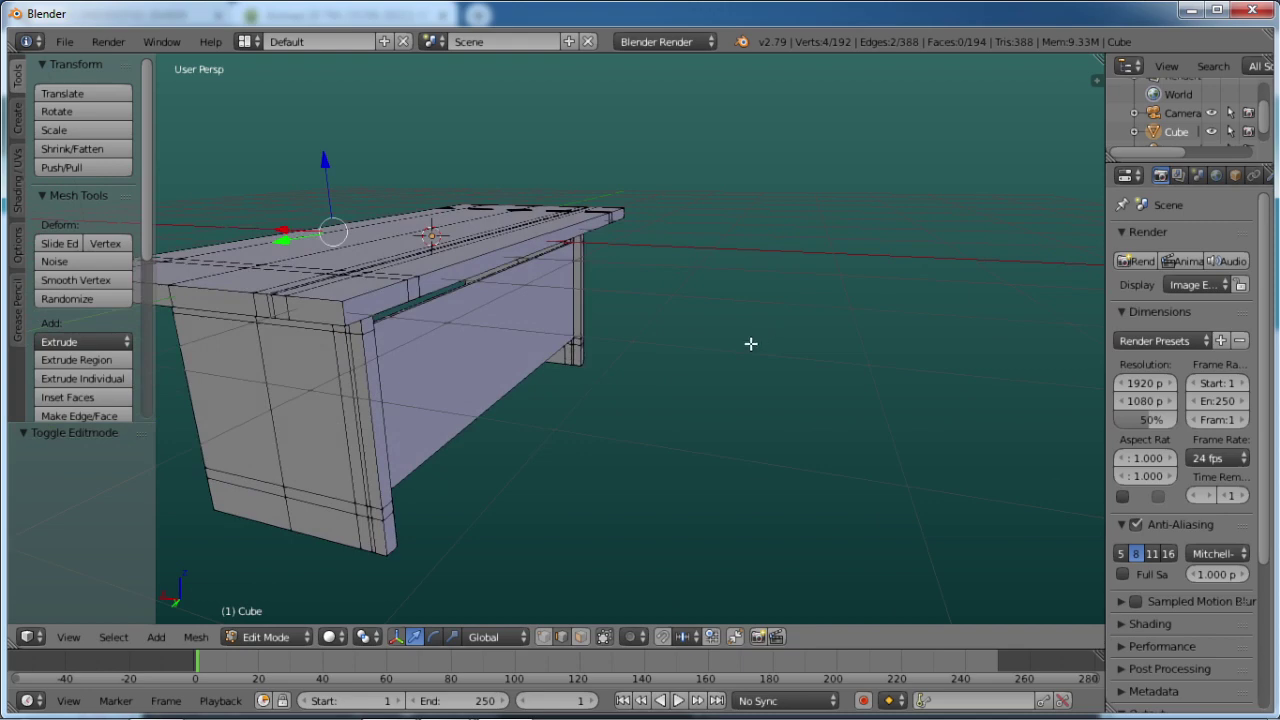
pyautogui.keyDown('shift'); pyautogui.rightClick(342, 323); pyautogui.keyUp('shift')
pyautogui.moveTo(731, 343); pyautogui.dragTo(442, 388, button='middle')
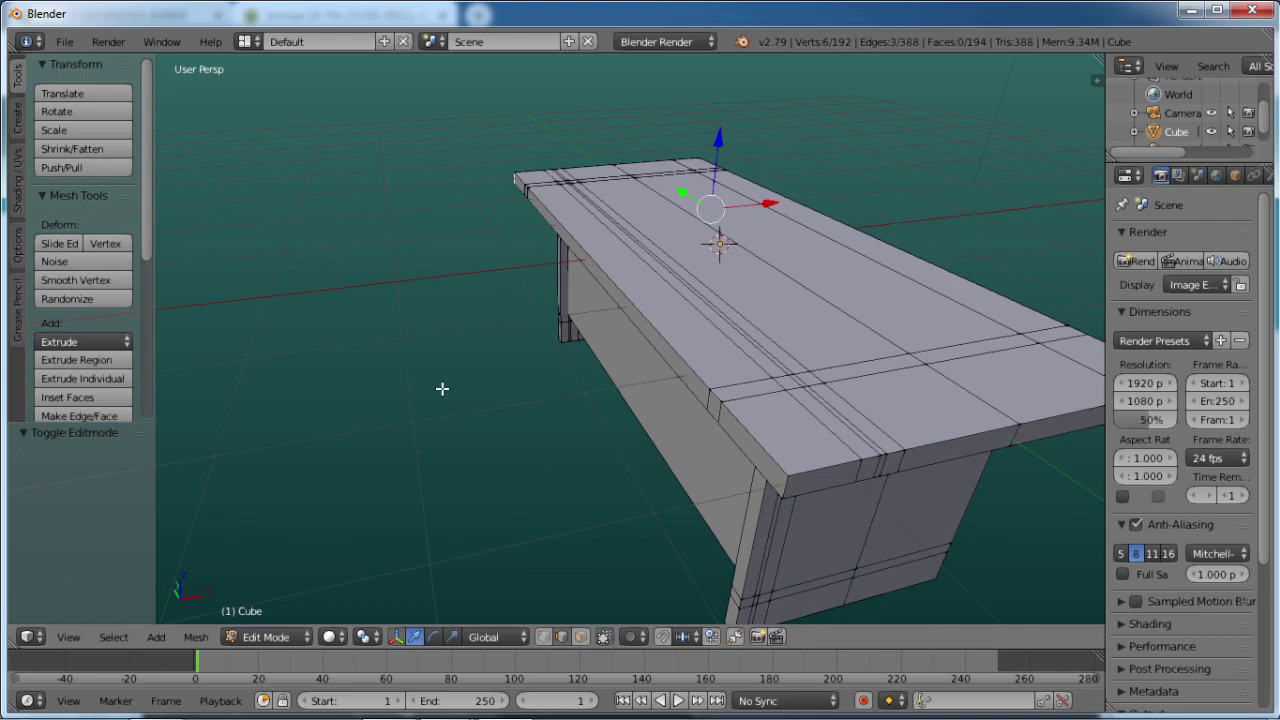
pyautogui.keyDown('shift'); pyautogui.rightClick(784, 486); pyautogui.keyUp('shift')
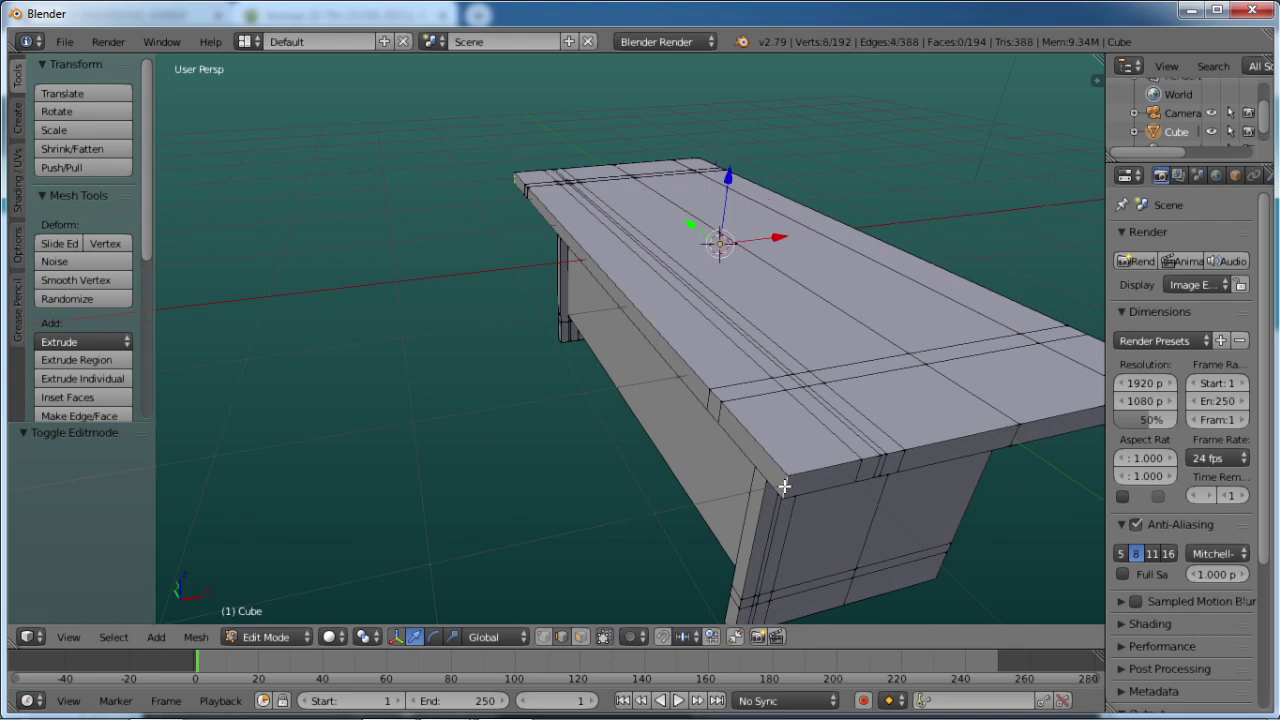
# Bevel the four selected tabletop corner edges with an offset of about 0.05 and 4 segments.
pyautogui.moveTo(966, 509); pyautogui.dragTo(1054, 394, button='middle')
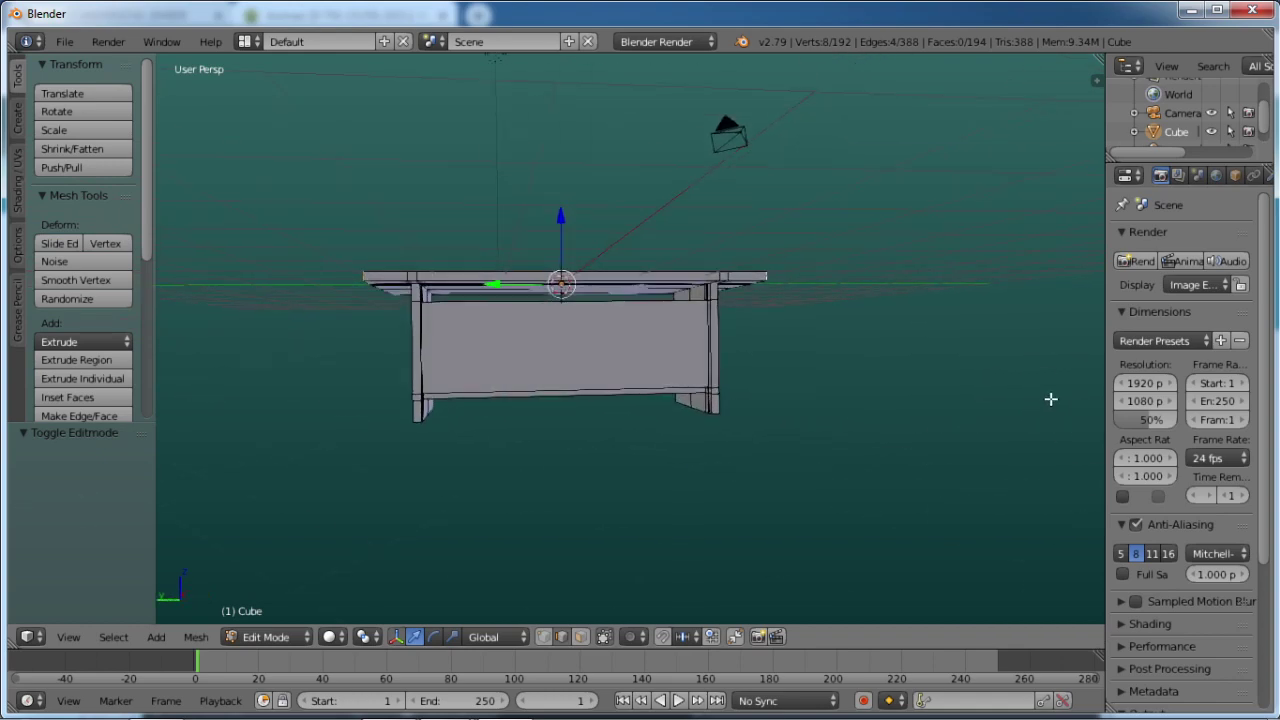
pyautogui.moveTo(470, 343); pyautogui.dragTo(214, 410, button='middle')
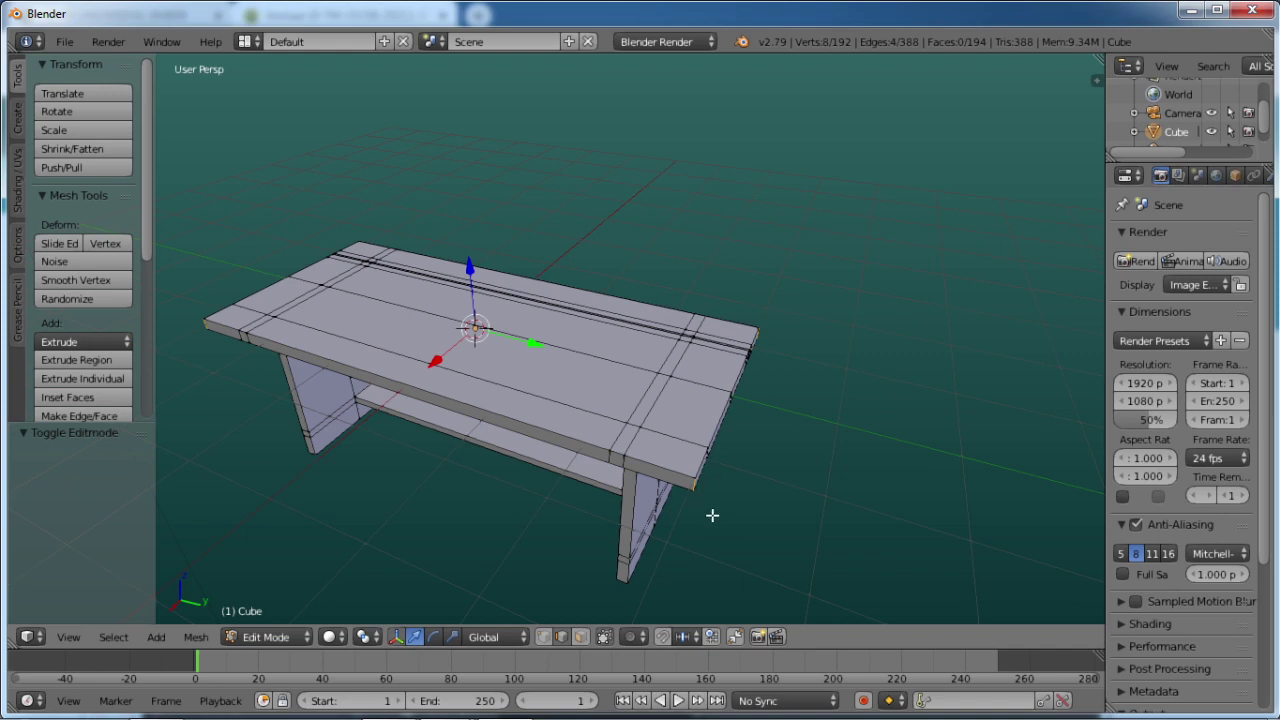
pyautogui.moveTo(737, 503); pyautogui.dragTo(734, 480, button='middle')
pyautogui.scroll(3, 694, 466)
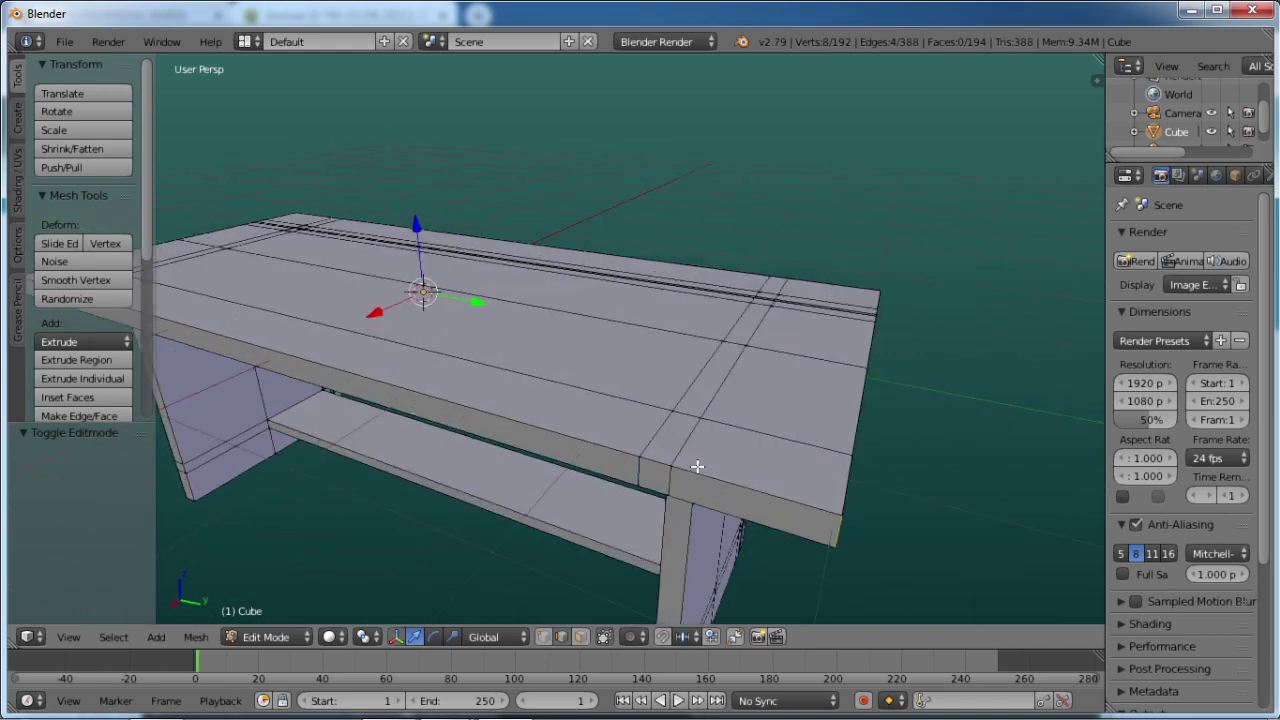
pyautogui.scroll(3, 890, 522)
pyautogui.moveTo(896, 525); pyautogui.dragTo(854, 511, button='middle')
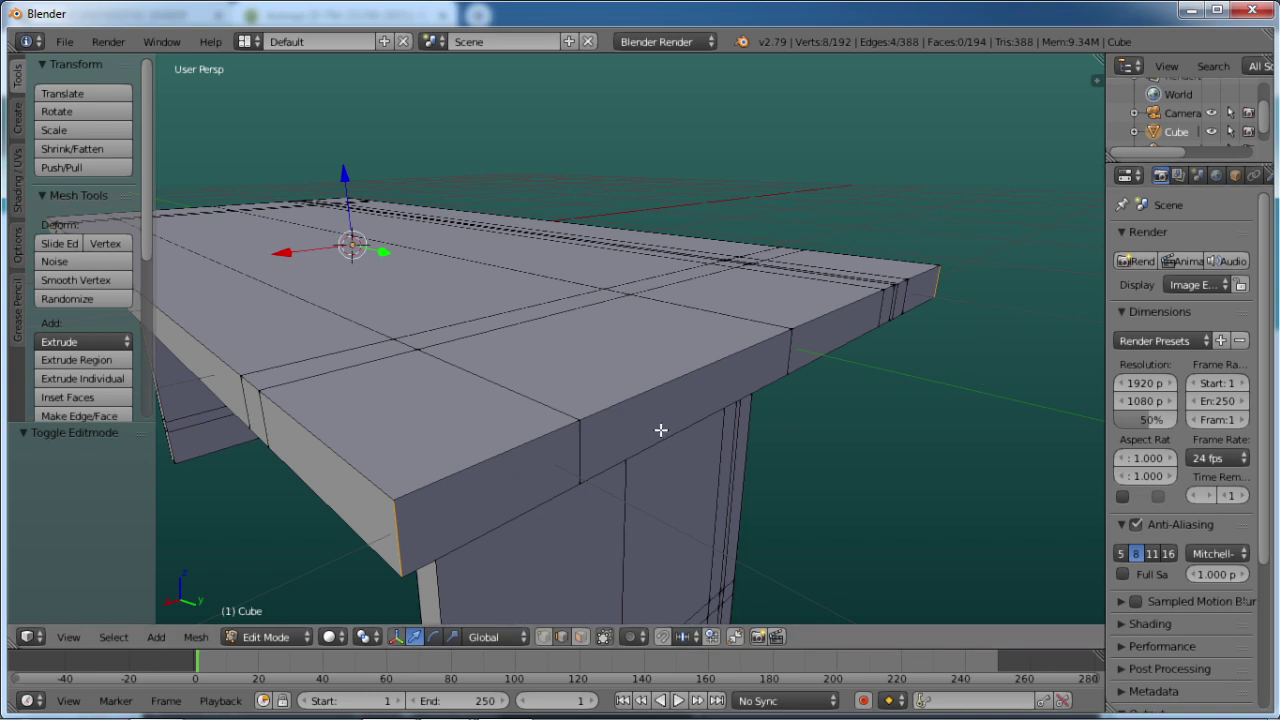
pyautogui.hotkey('ctrl', 'b')
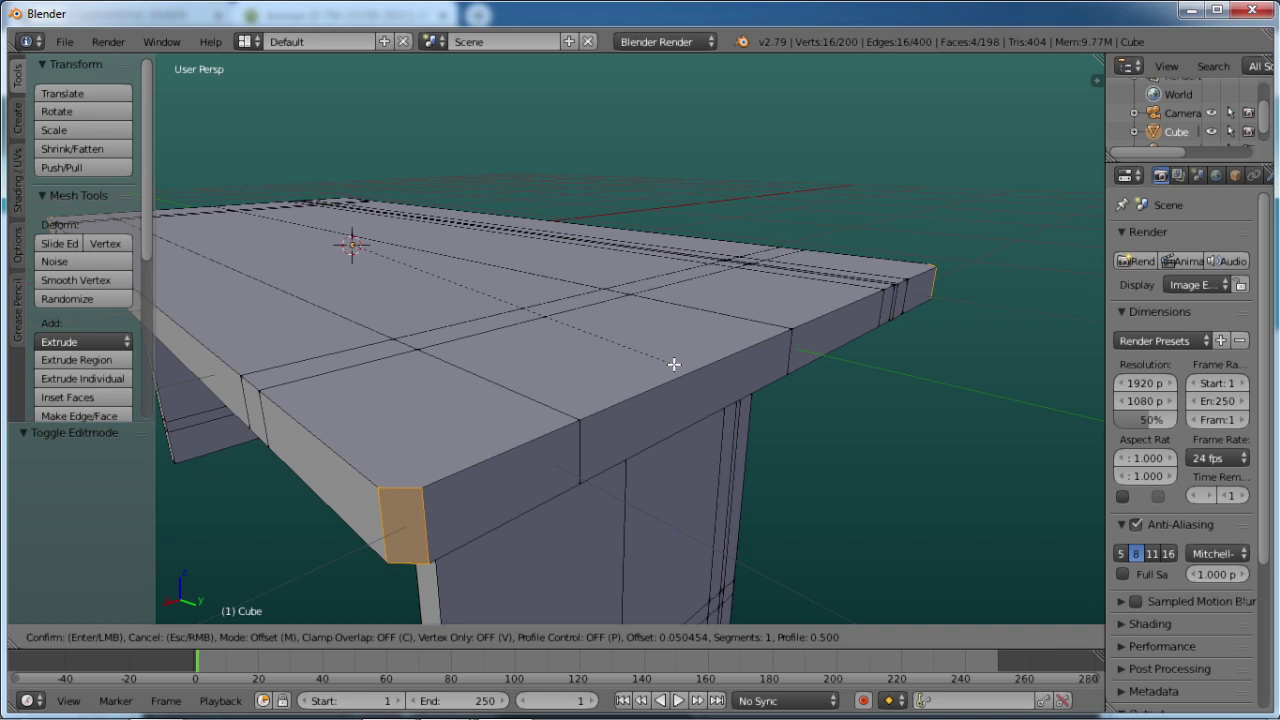
pyautogui.scroll(1, 674, 364)
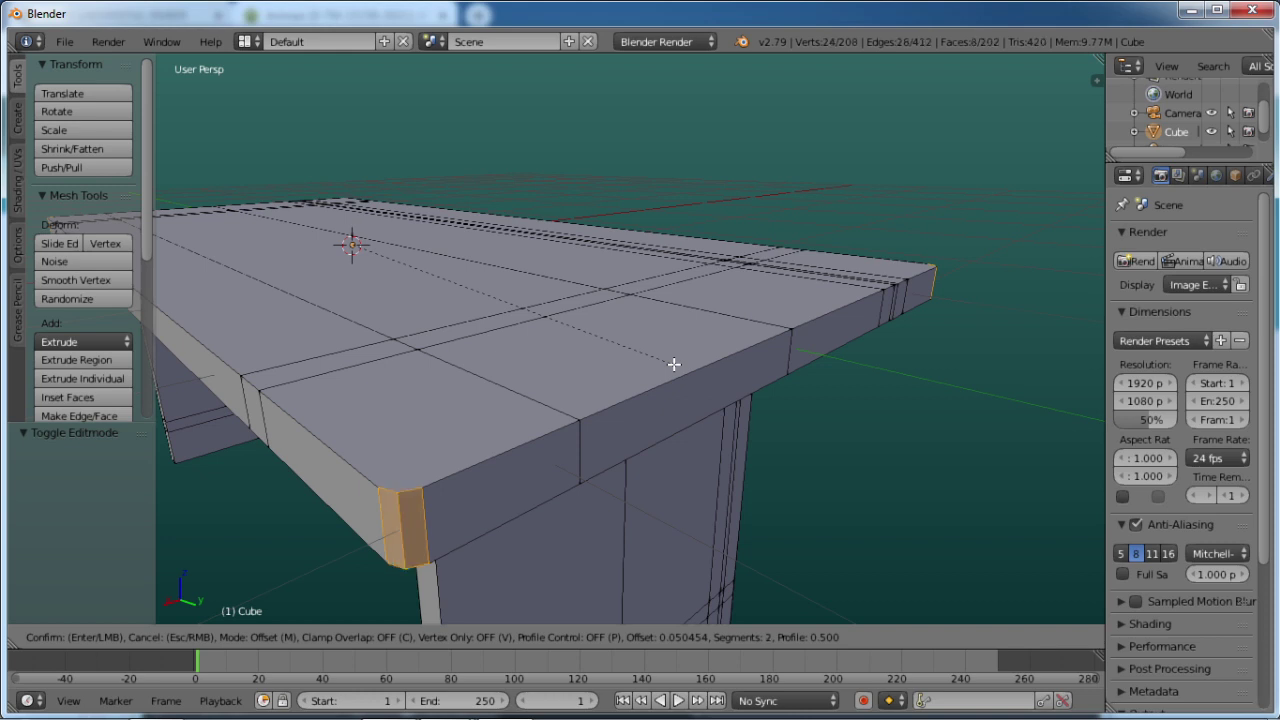
pyautogui.scroll(1, 674, 364)
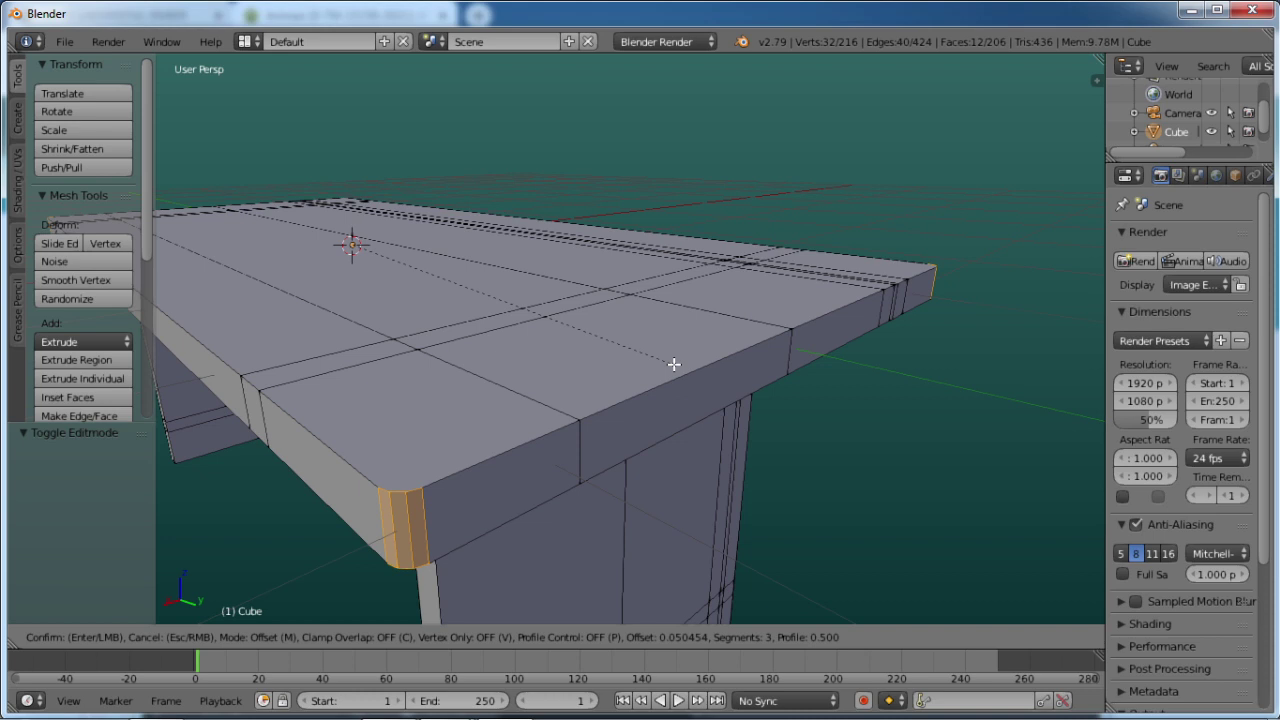
pyautogui.scroll(1, 674, 364)
pyautogui.click(674, 364)
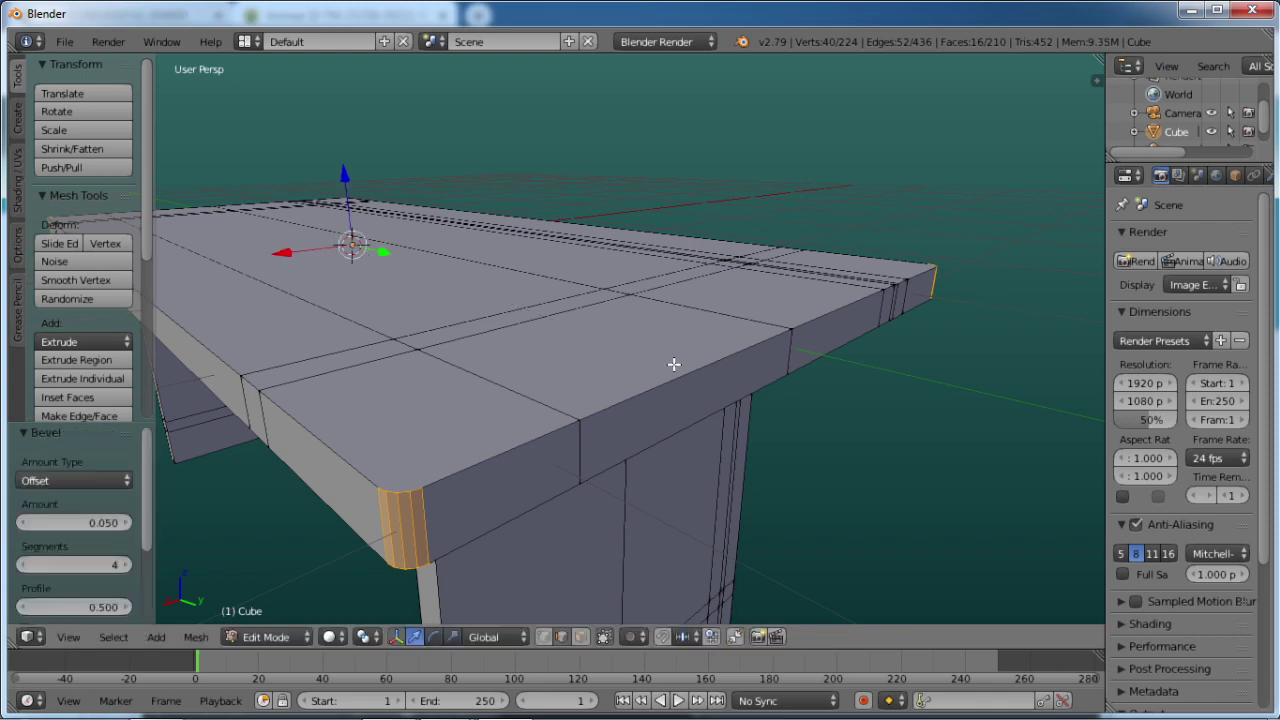
# Examine the bevelled tabletop corners and switch the table to Object Mode.
pyautogui.moveTo(486, 517); pyautogui.dragTo(715, 510, button='middle')
pyautogui.scroll(-5, 714, 509)
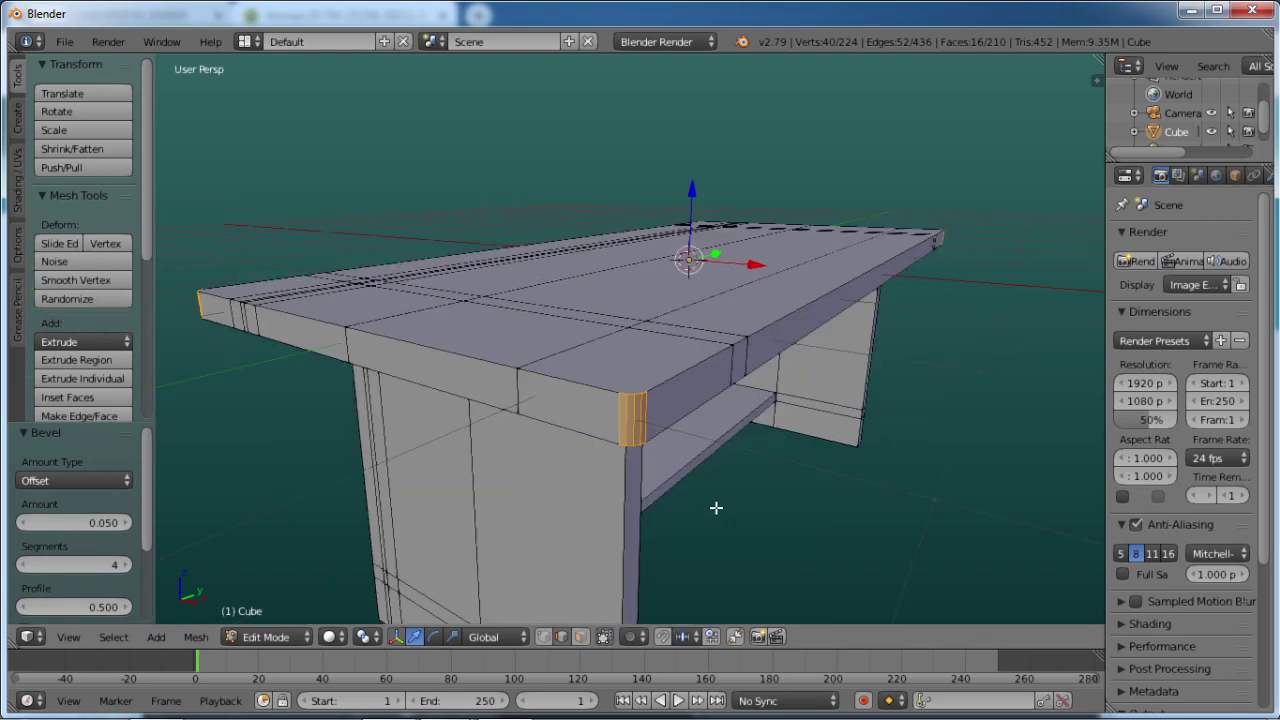
pyautogui.moveTo(673, 373); pyautogui.dragTo(653, 403, button='middle')
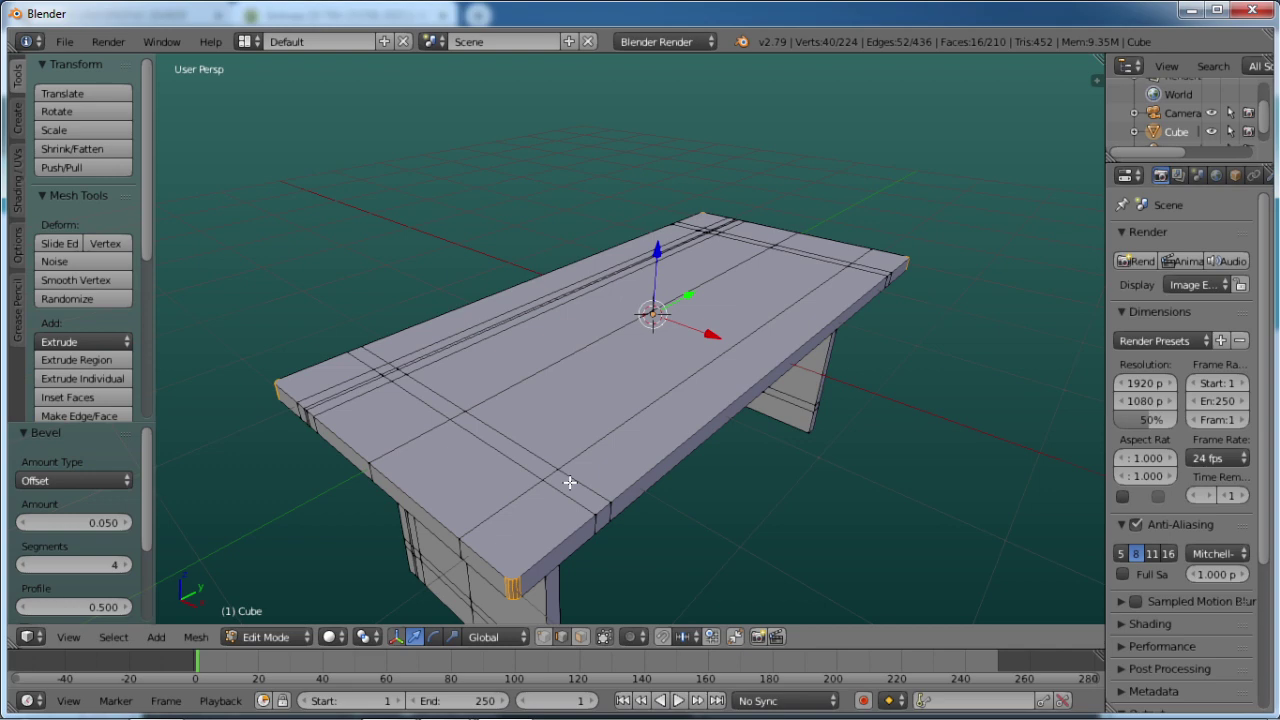
pyautogui.click(280, 641)
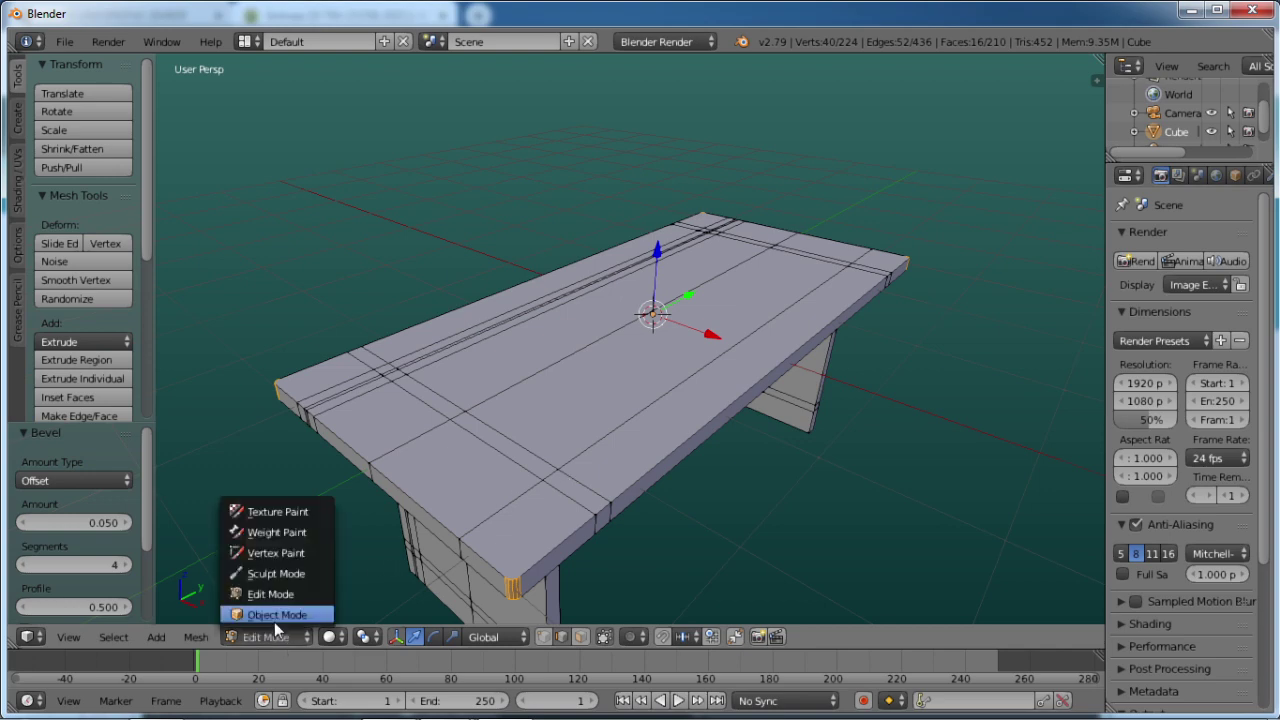
pyautogui.click(276, 614)
pyautogui.moveTo(591, 550); pyautogui.dragTo(537, 517, button='middle')
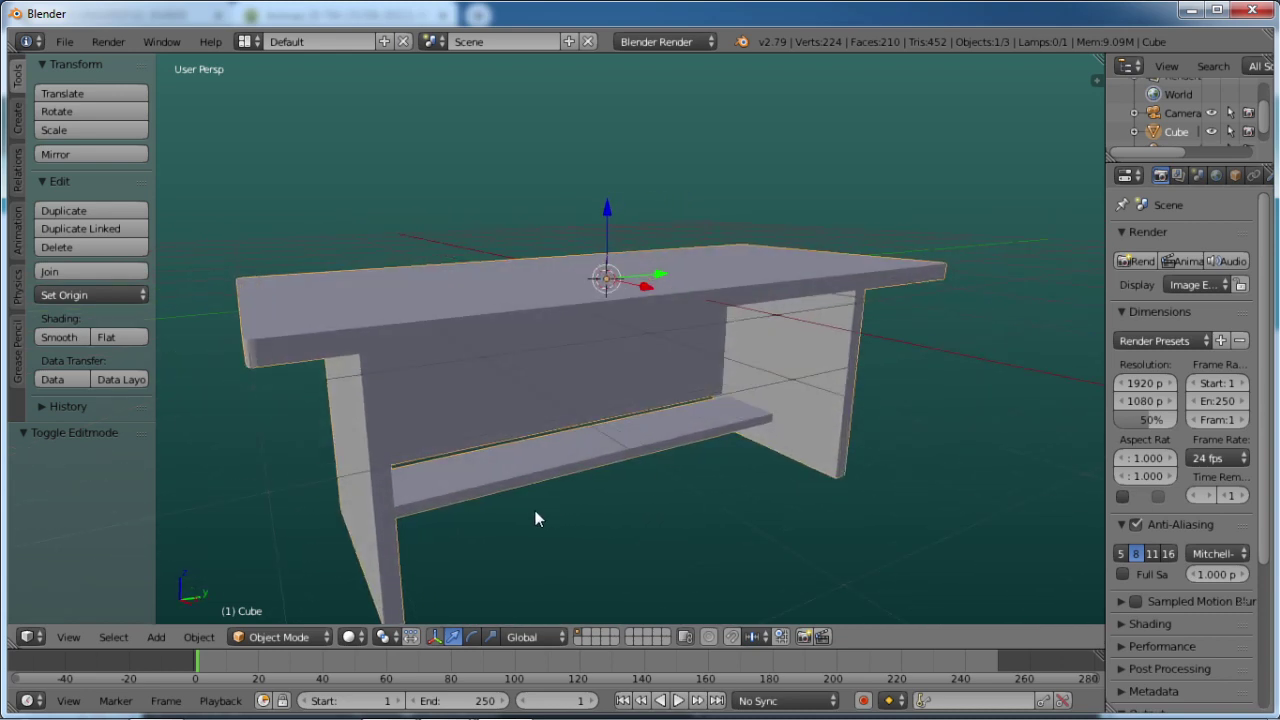
# Try smooth shading on the table and examine the effect on its top and legs.
pyautogui.click(55, 337)
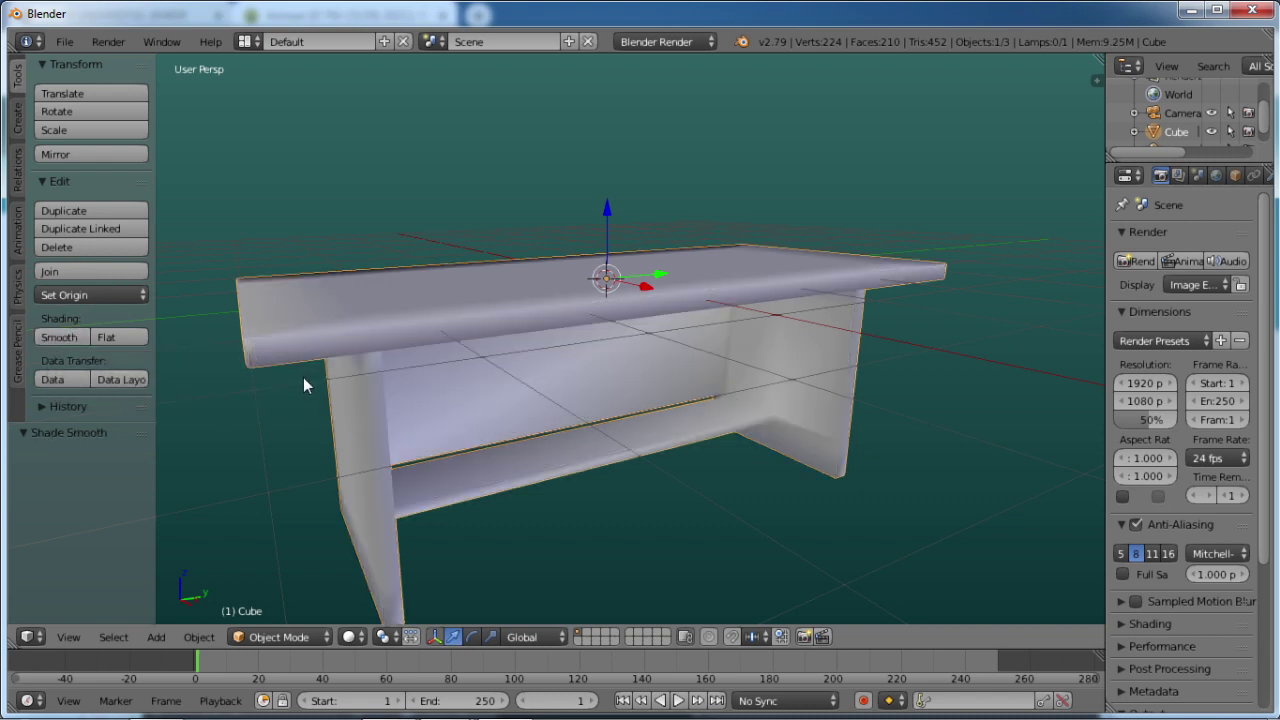
pyautogui.moveTo(303, 377); pyautogui.dragTo(389, 391, button='middle')
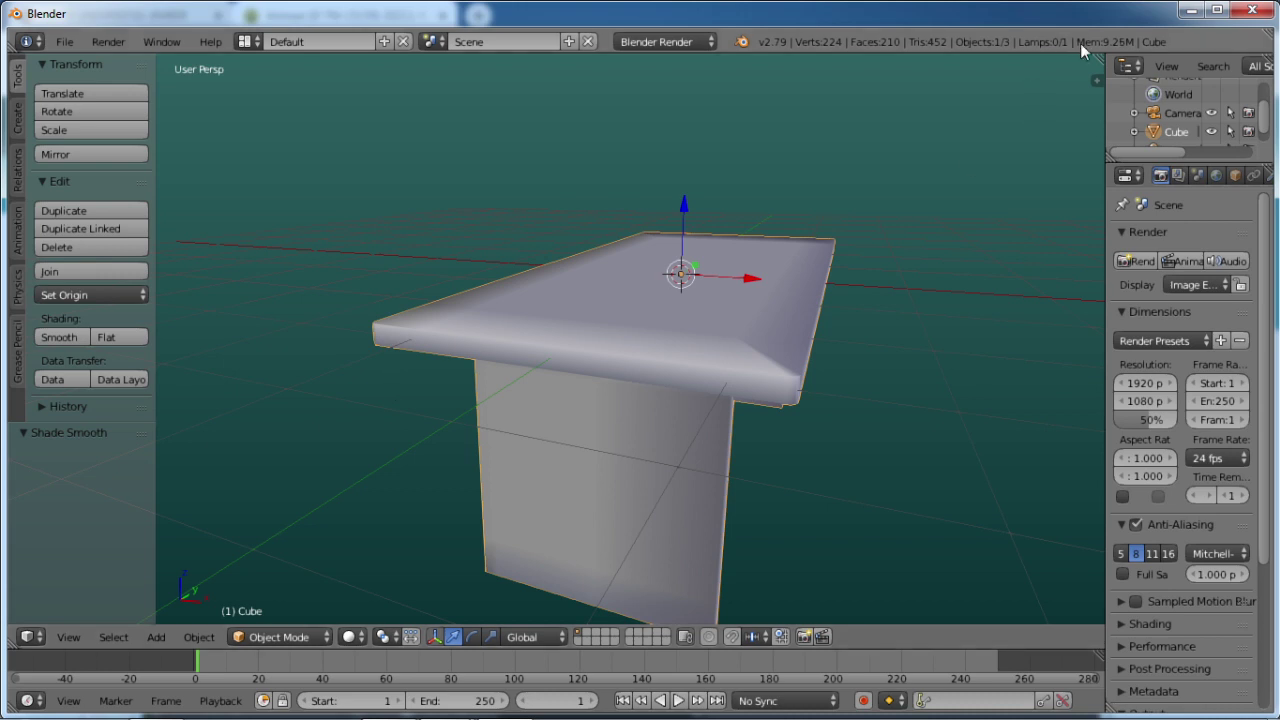
# Show the 3D view's properties and look through the view, 3D cursor and shading settings.
pyautogui.click(1095, 79)
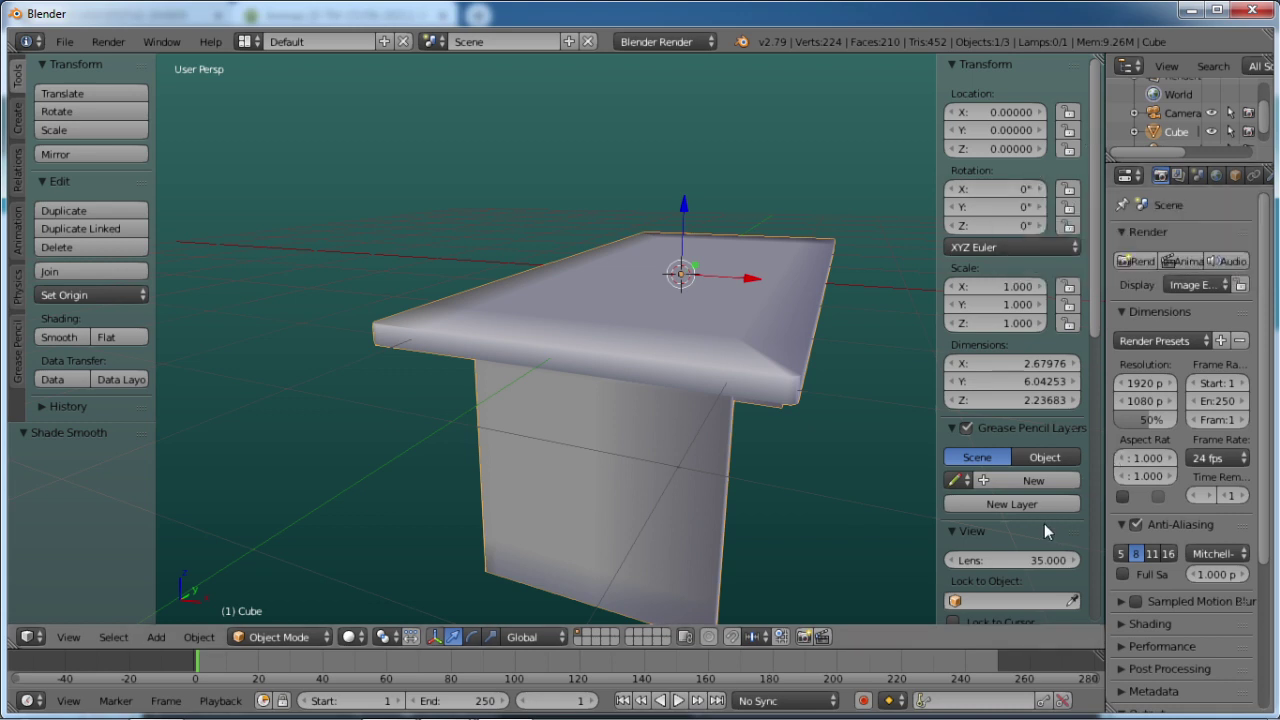
pyautogui.scroll(-5, 1031, 530)
pyautogui.scroll(-2, 1030, 523)
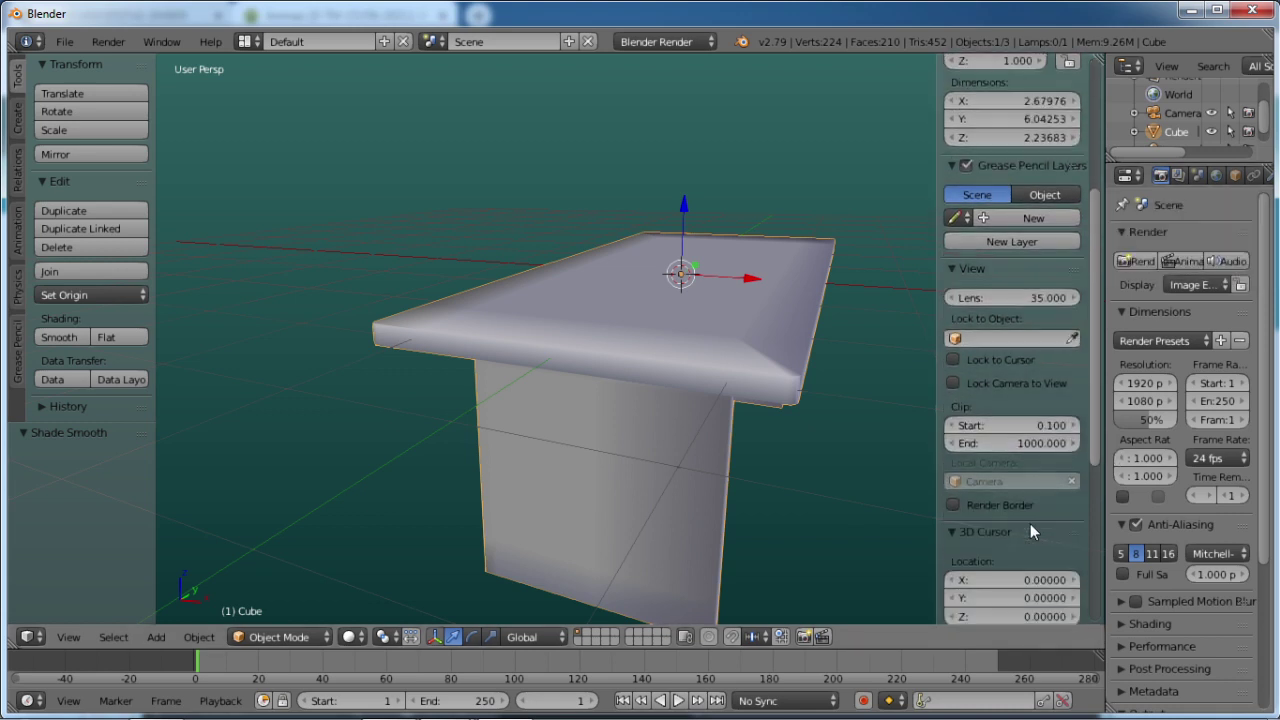
pyautogui.scroll(-3, 1030, 523)
pyautogui.scroll(-3, 1026, 510)
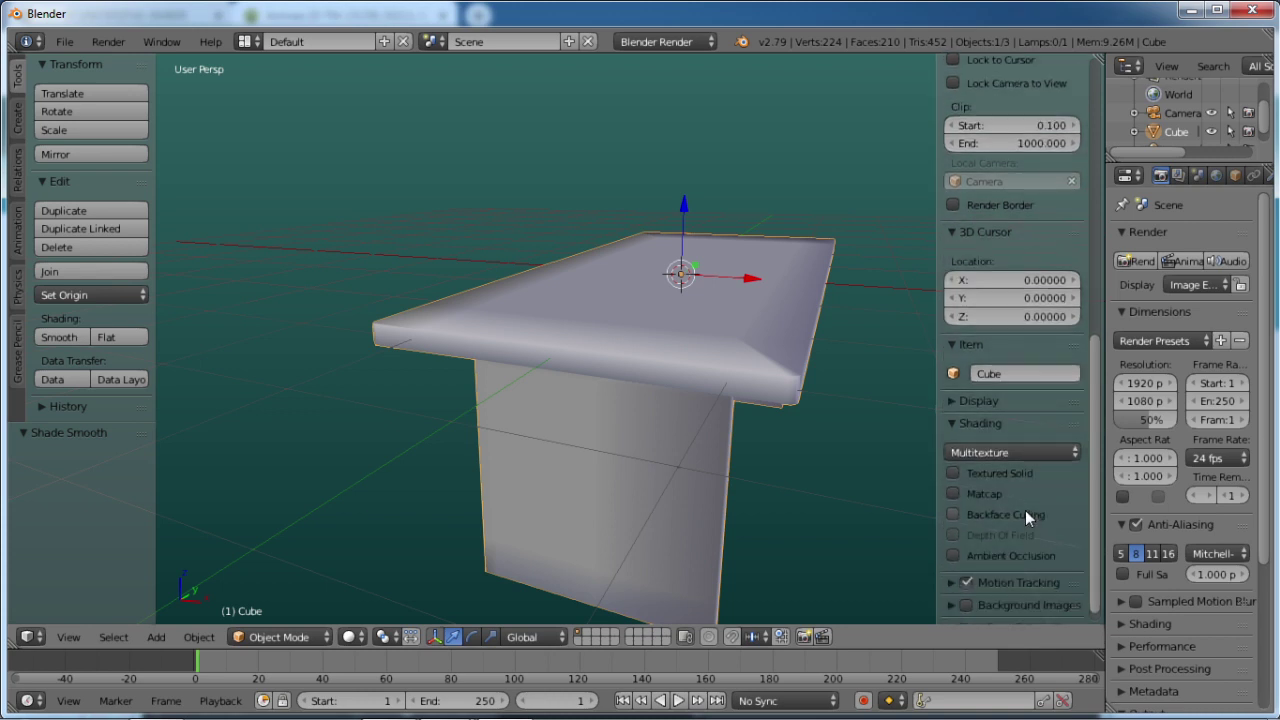
pyautogui.scroll(-1, 1025, 515)
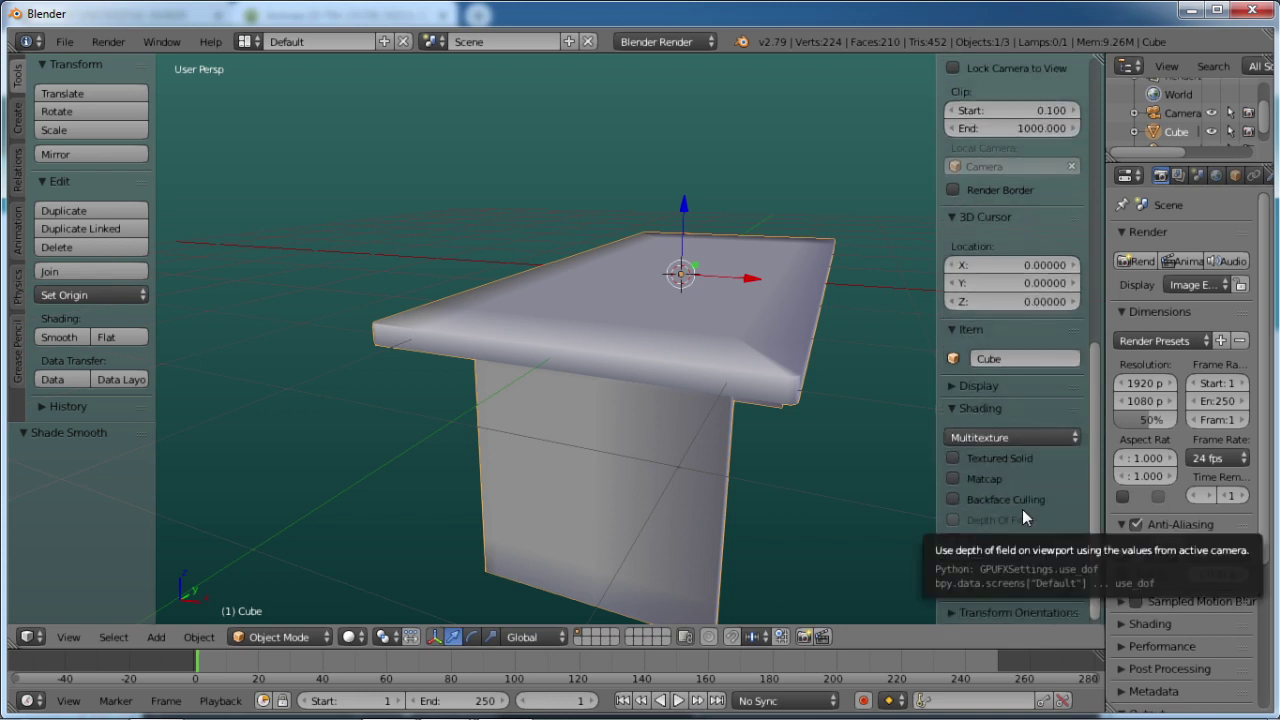
pyautogui.scroll(12, 1022, 509)
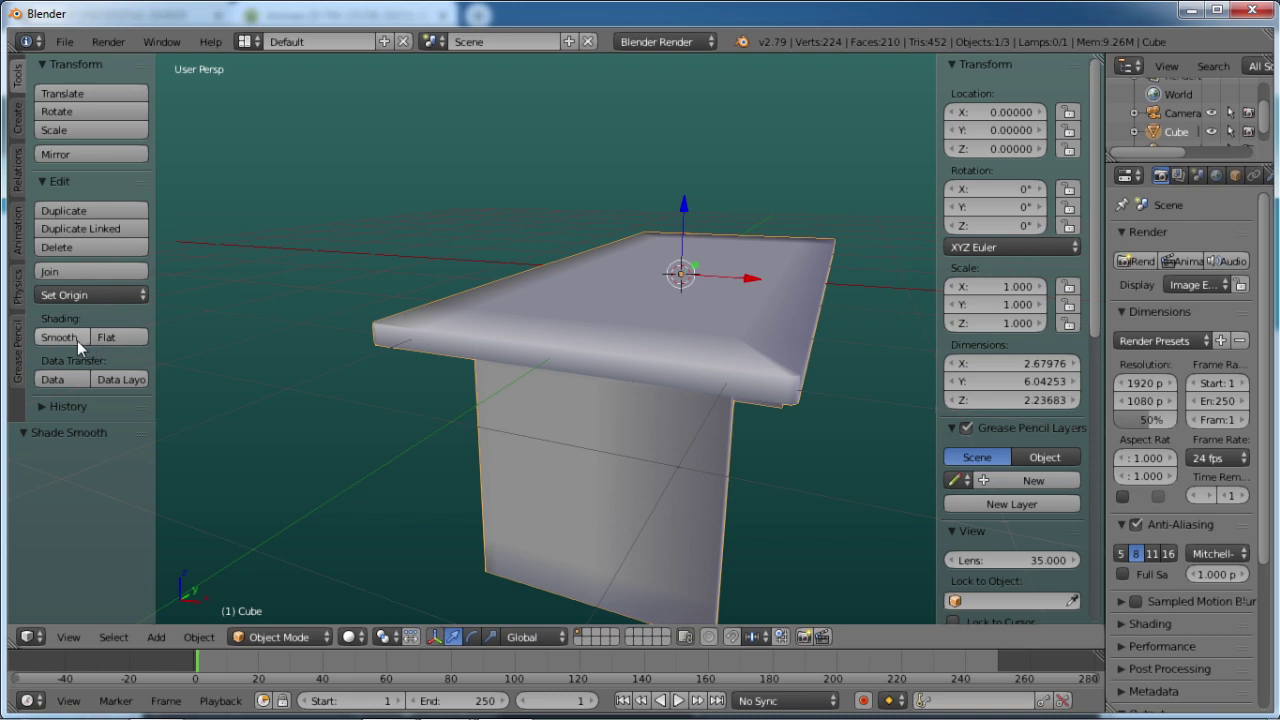
# Compare flat and smooth shading on the table, finishing with flat shading.
pyautogui.click(116, 340)
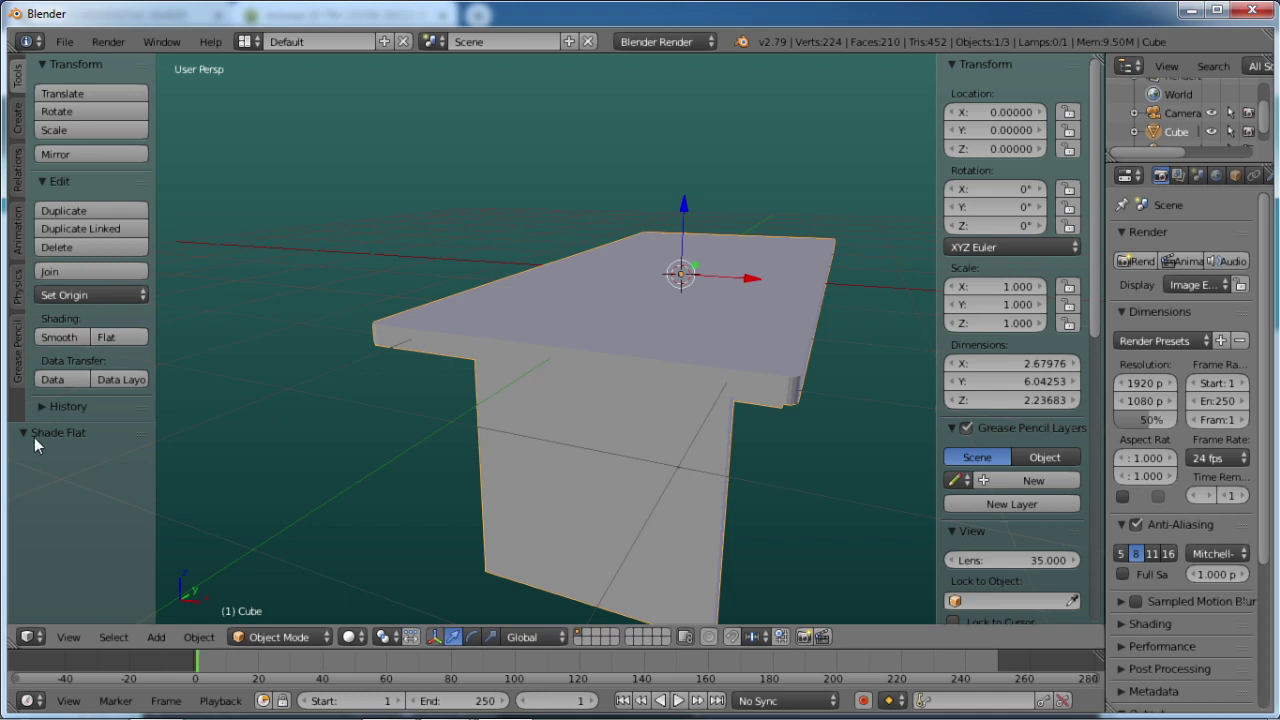
pyautogui.click(63, 341)
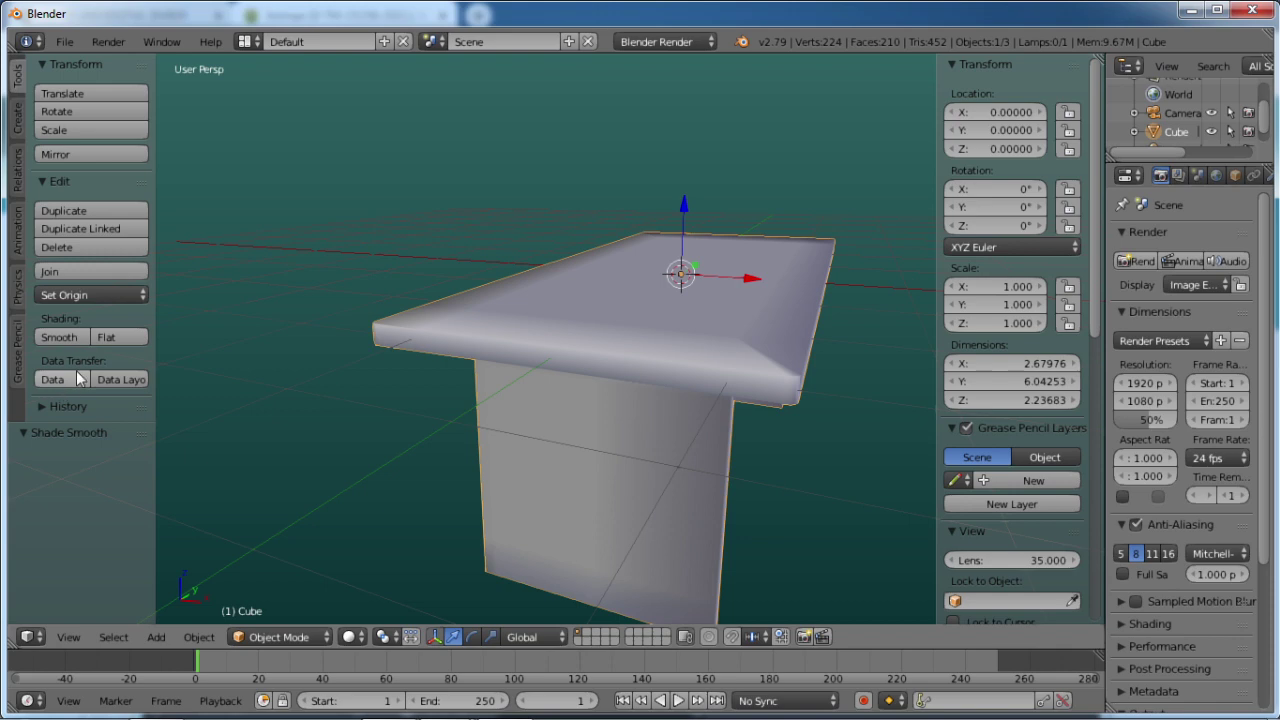
pyautogui.click(112, 338)
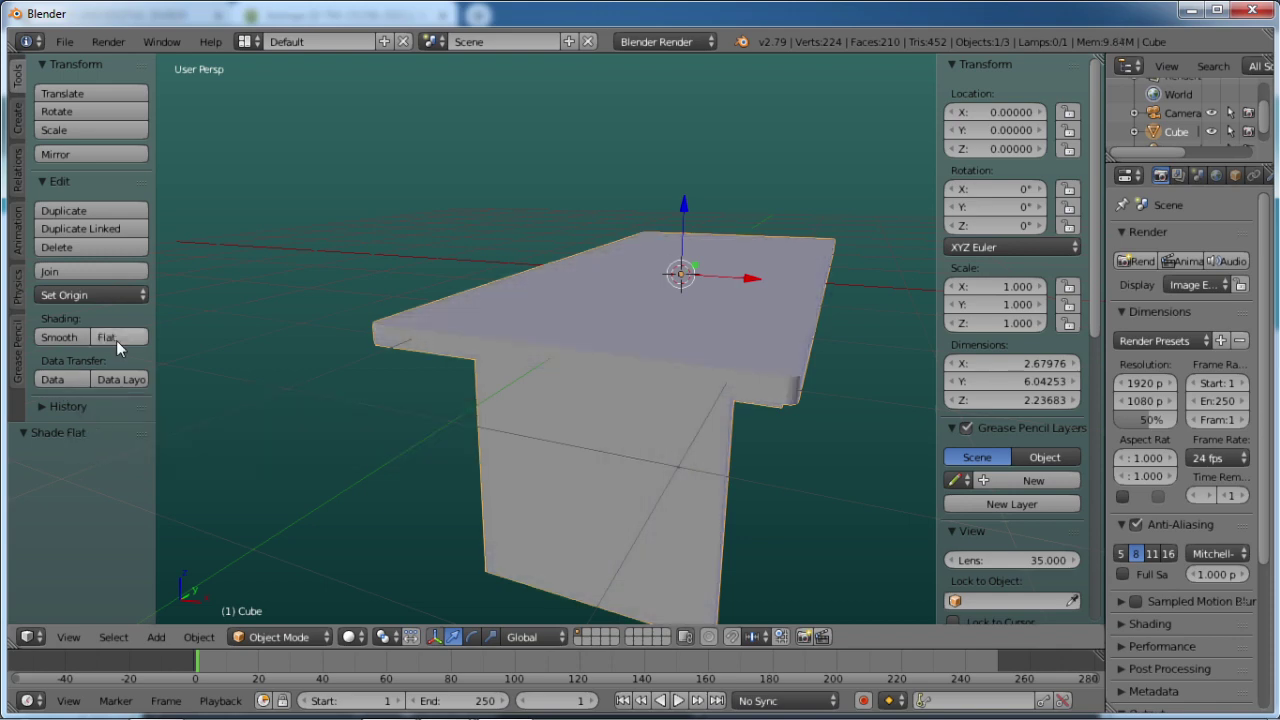
# Examine the finished table from the front, from above and from below, including the shelf and back panel.
pyautogui.moveTo(866, 414); pyautogui.dragTo(625, 360, button='middle')
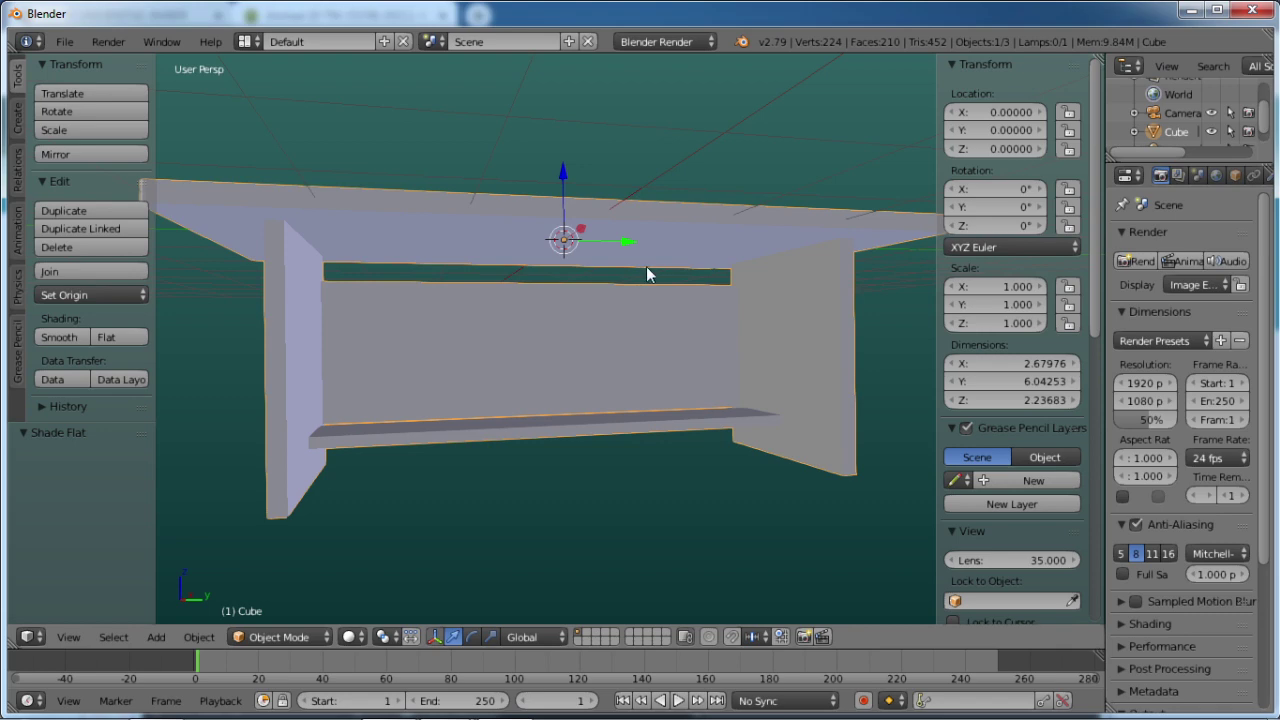
pyautogui.moveTo(651, 274); pyautogui.dragTo(557, 272, button='middle')
pyautogui.moveTo(600, 318); pyautogui.dragTo(600, 322, button='middle')
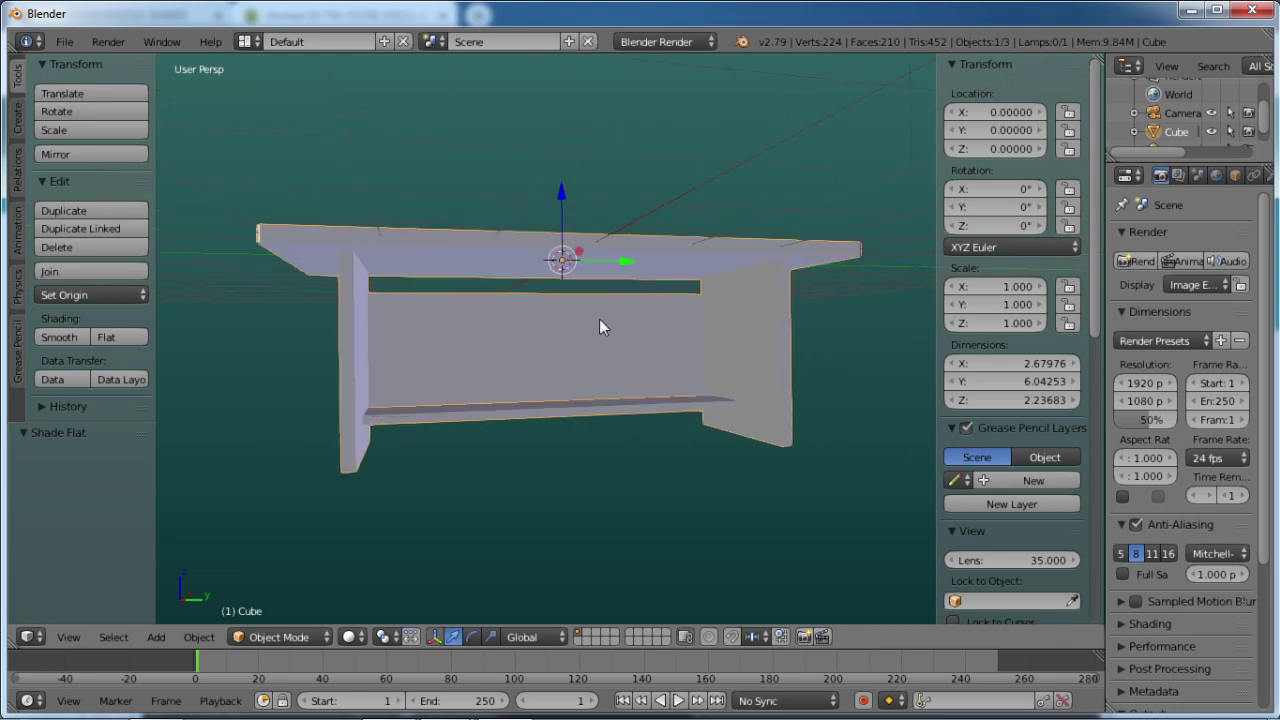
pyautogui.moveTo(586, 206); pyautogui.dragTo(555, 274, button='middle')
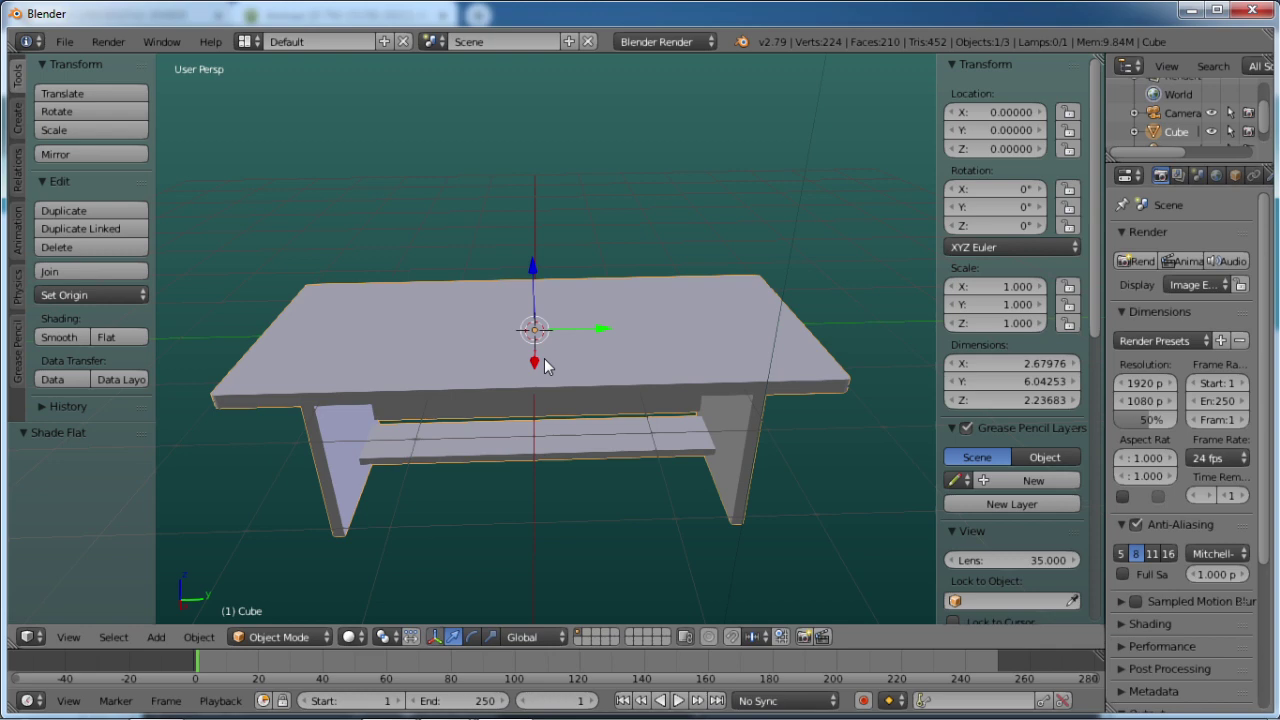
pyautogui.moveTo(574, 393); pyautogui.dragTo(590, 313, button='middle')
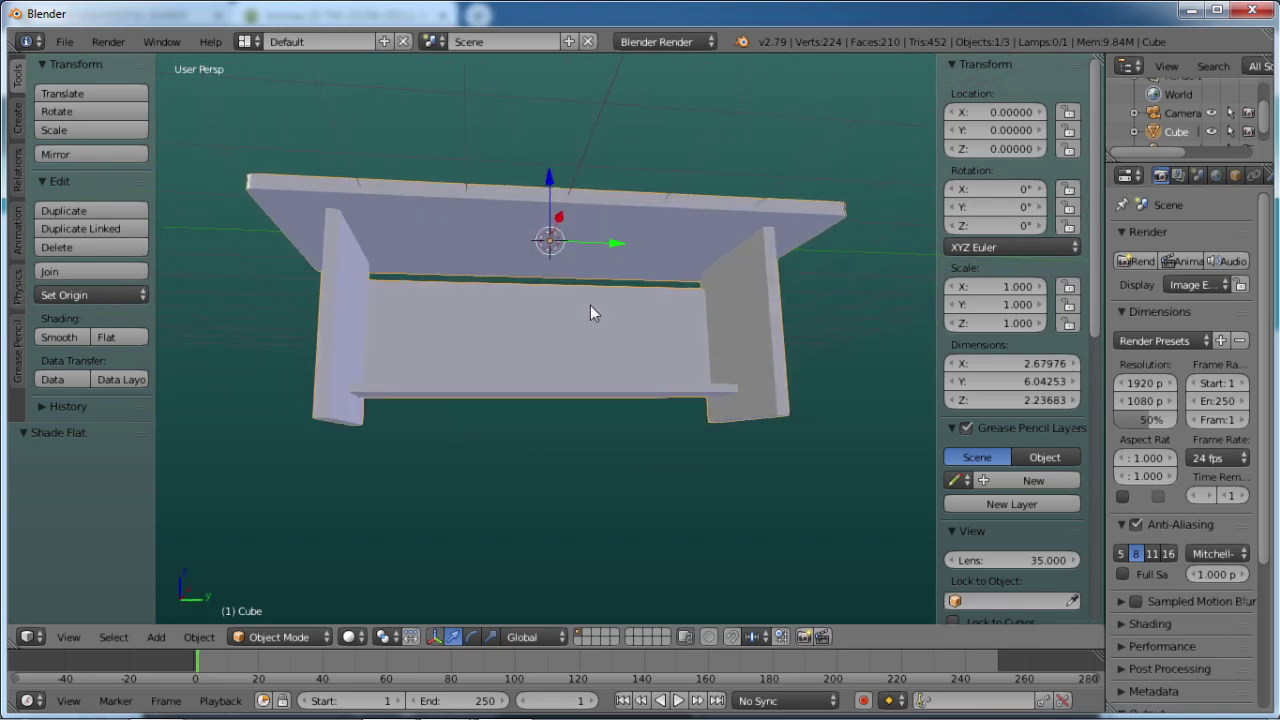
pyautogui.moveTo(638, 276); pyautogui.dragTo(661, 339, button='middle')
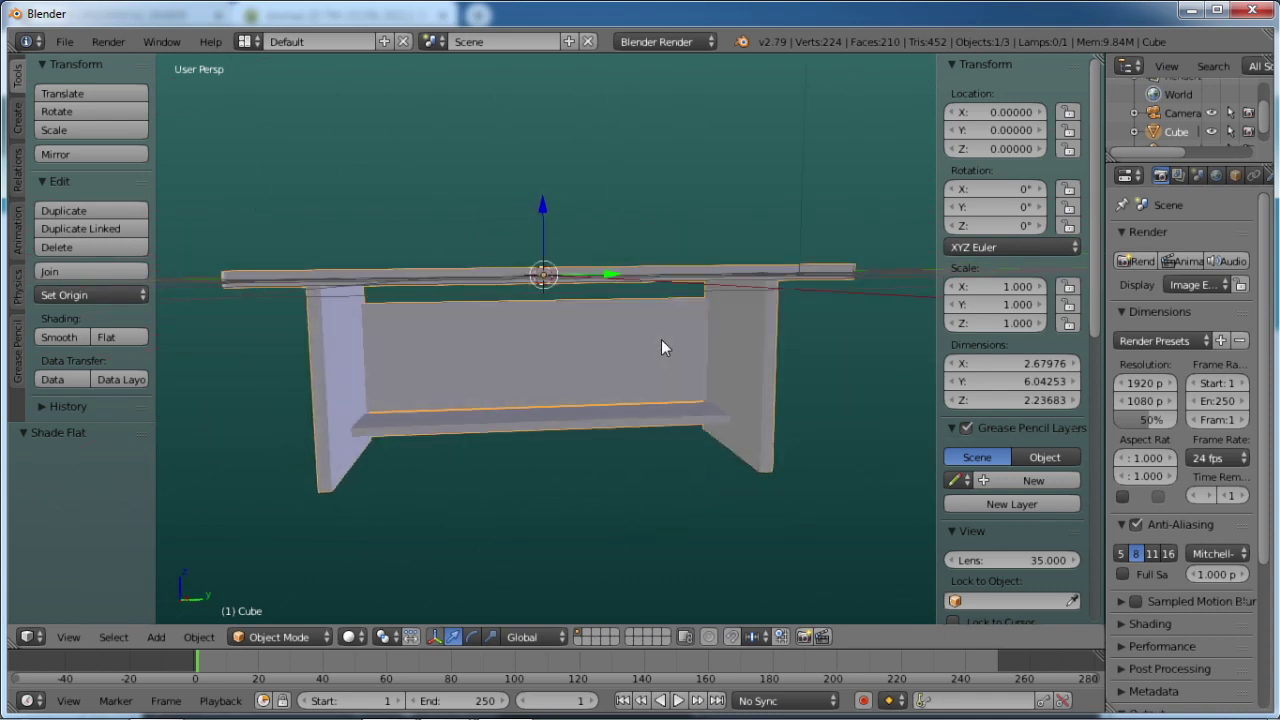